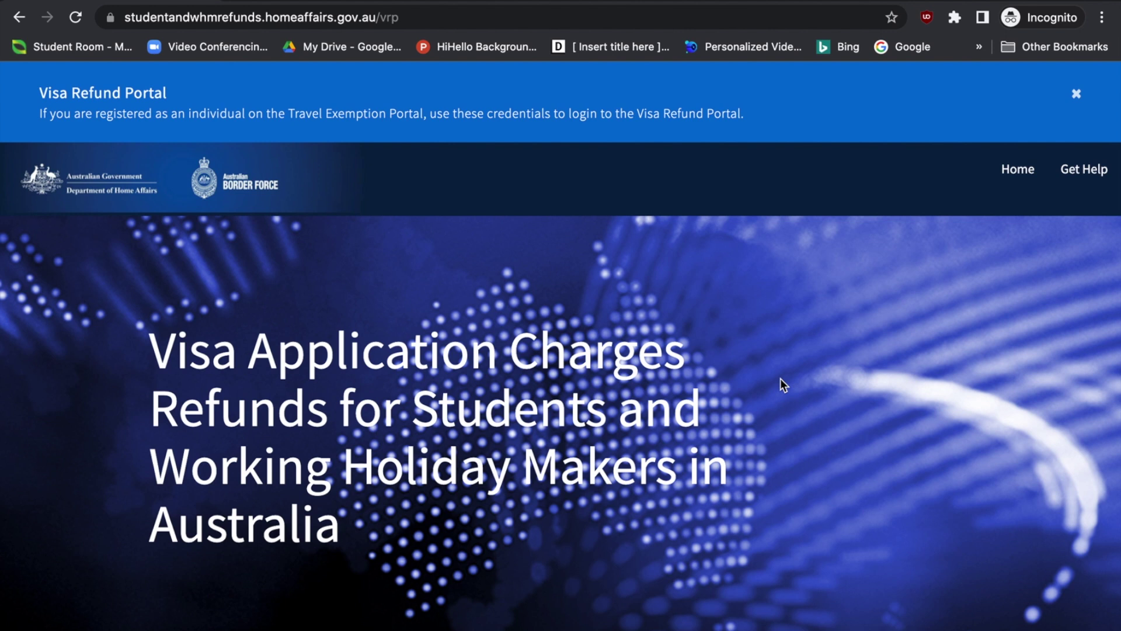
Open the account registration form from the portal home page
{"action": "scroll", "coordinate": [780, 378], "scroll_direction": "down", "scroll_amount": 4}
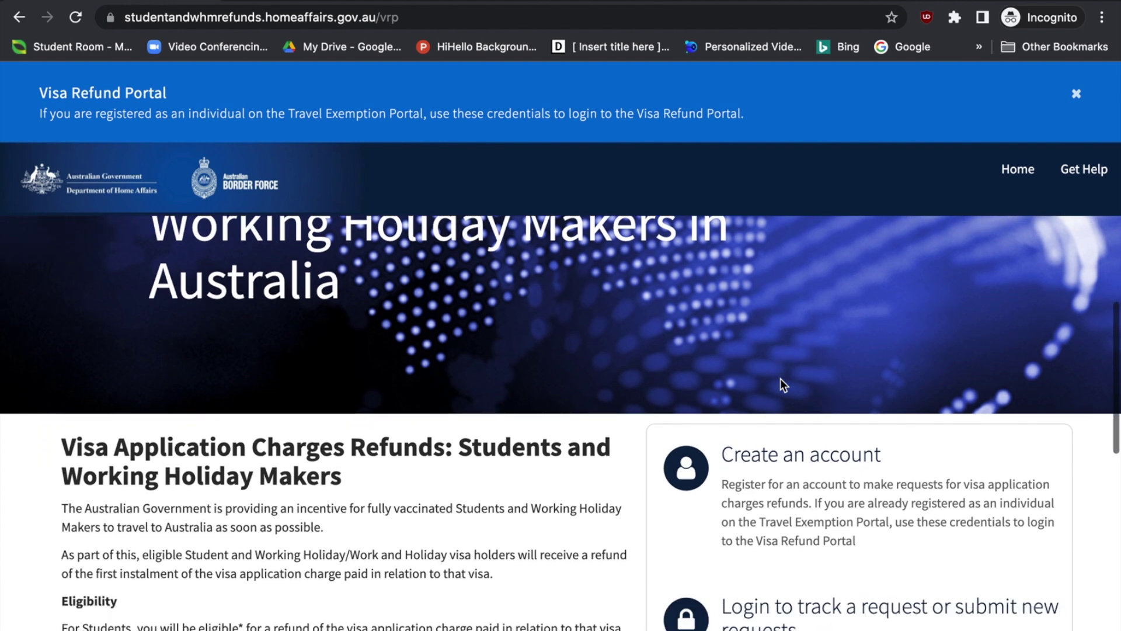
{"action": "scroll", "coordinate": [622, 511], "scroll_direction": "down", "scroll_amount": 3}
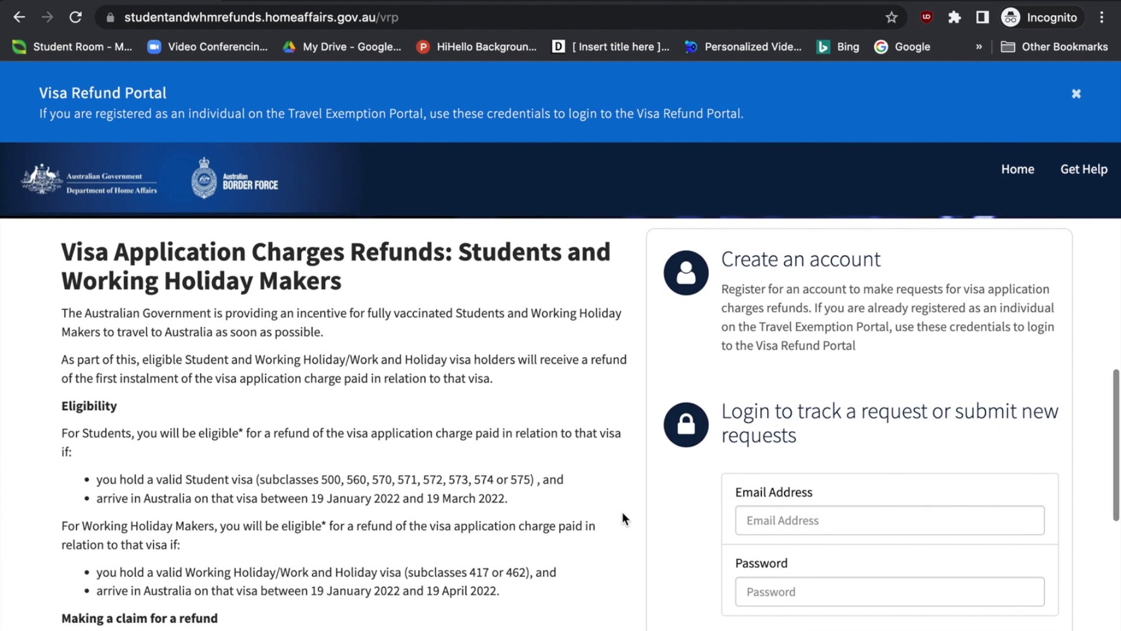
{"action": "scroll", "coordinate": [622, 511], "scroll_direction": "down", "scroll_amount": 1}
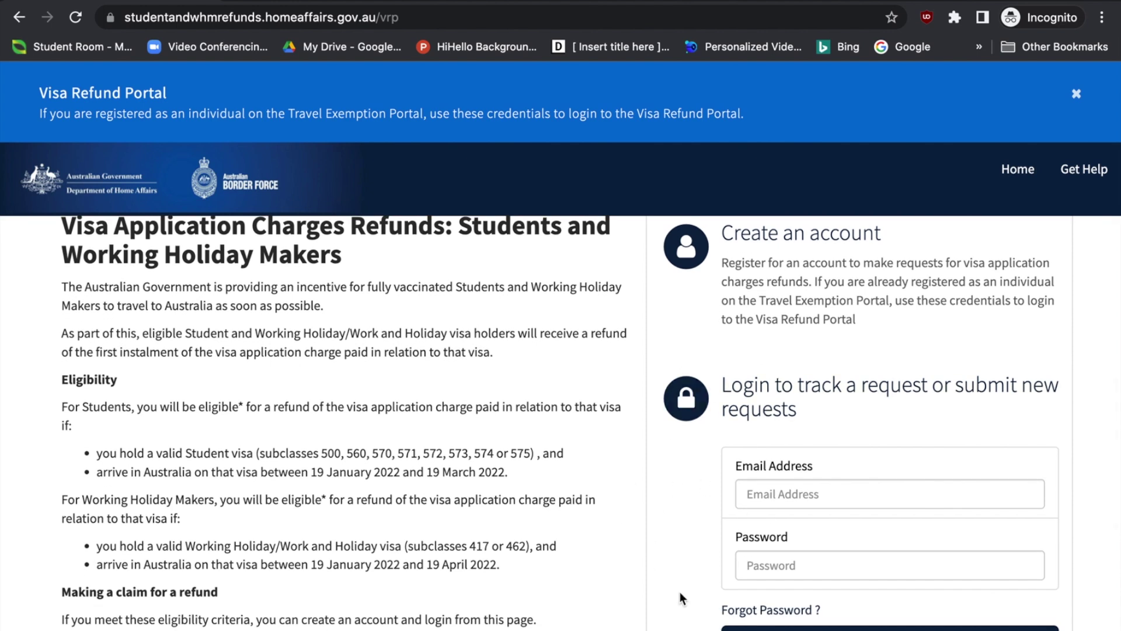
{"action": "scroll", "coordinate": [680, 545], "scroll_direction": "down", "scroll_amount": 1}
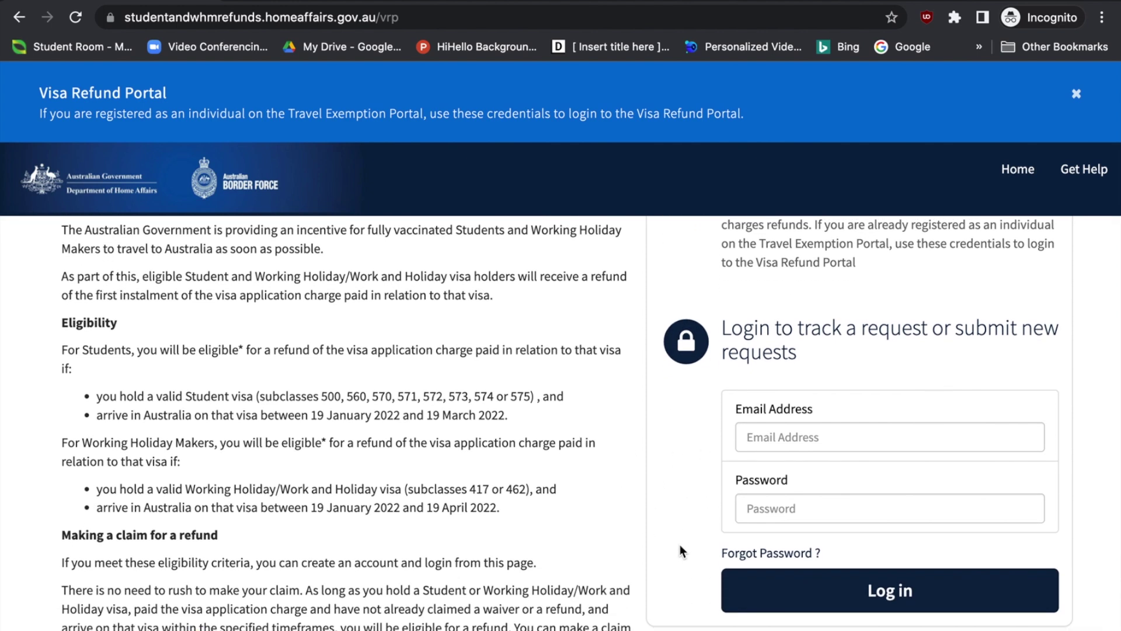
{"action": "scroll", "coordinate": [680, 550], "scroll_direction": "up", "scroll_amount": 3}
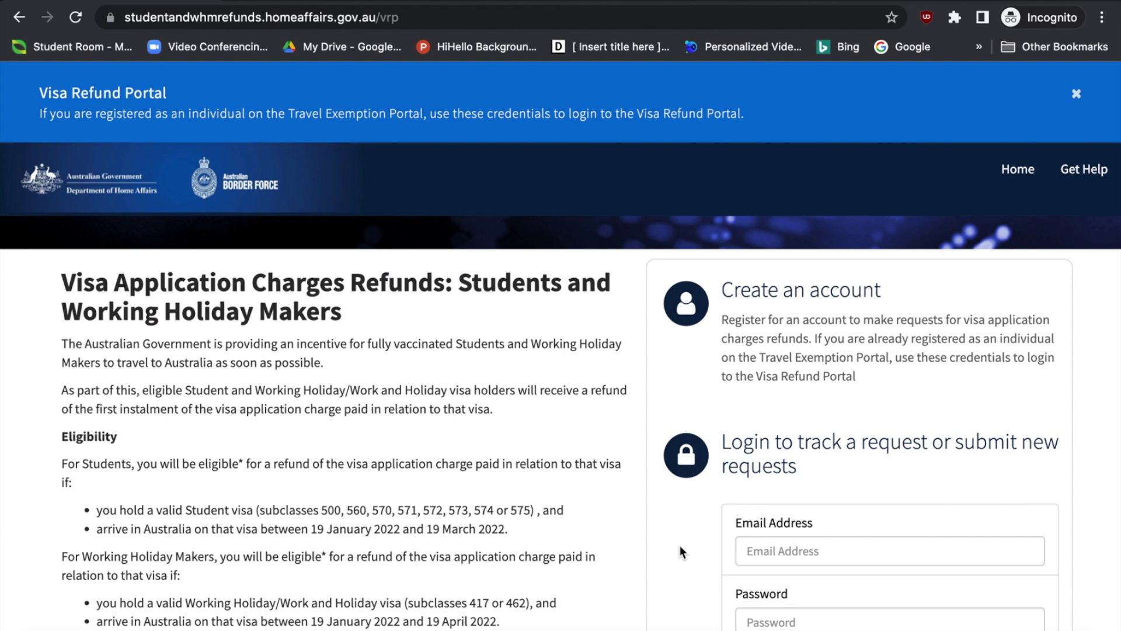
{"action": "left_click", "coordinate": [793, 301]}
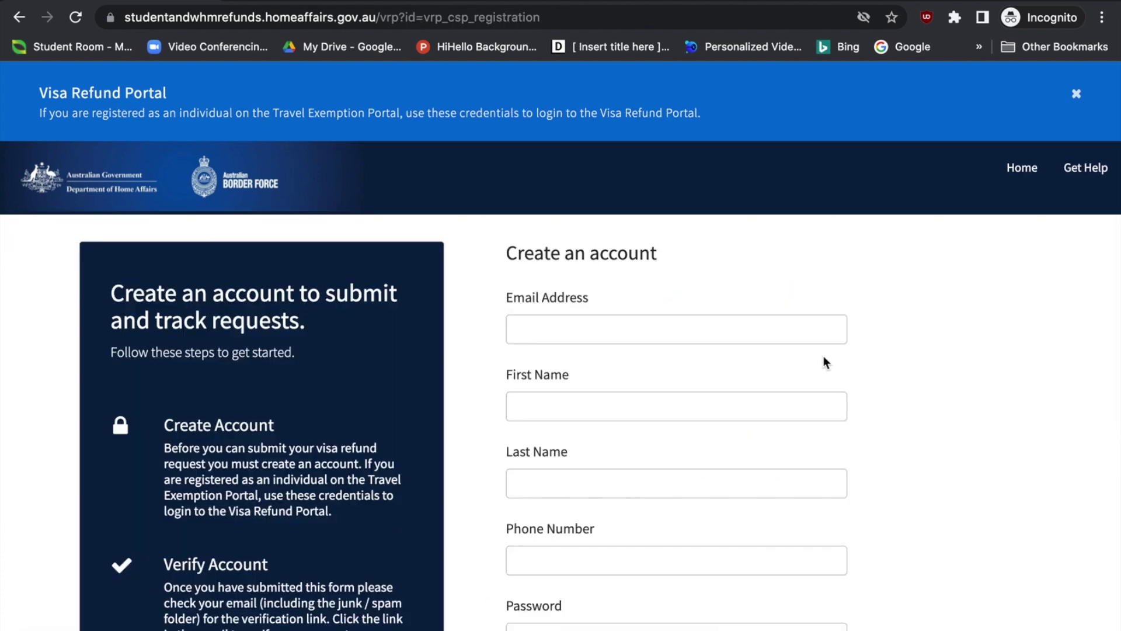
Submit the registration with the Privacy and Security statements and reCAPTCHA ticked
{"action": "scroll", "coordinate": [824, 357], "scroll_direction": "down", "scroll_amount": 1}
{"action": "scroll", "coordinate": [938, 361], "scroll_direction": "down", "scroll_amount": 2}
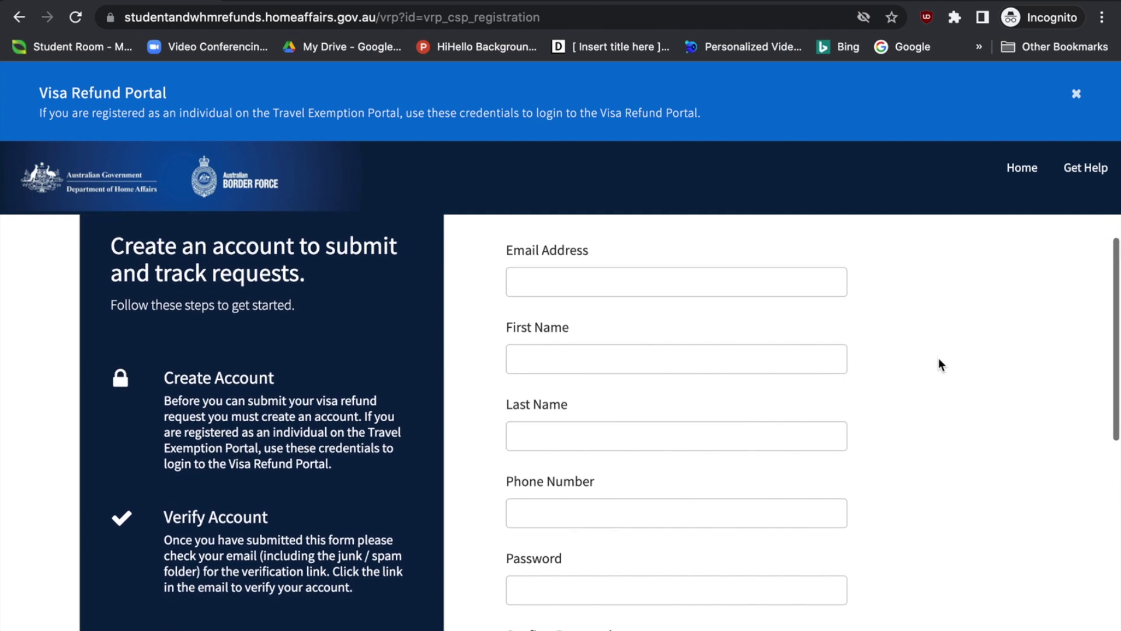
{"action": "scroll", "coordinate": [938, 359], "scroll_direction": "down", "scroll_amount": 3}
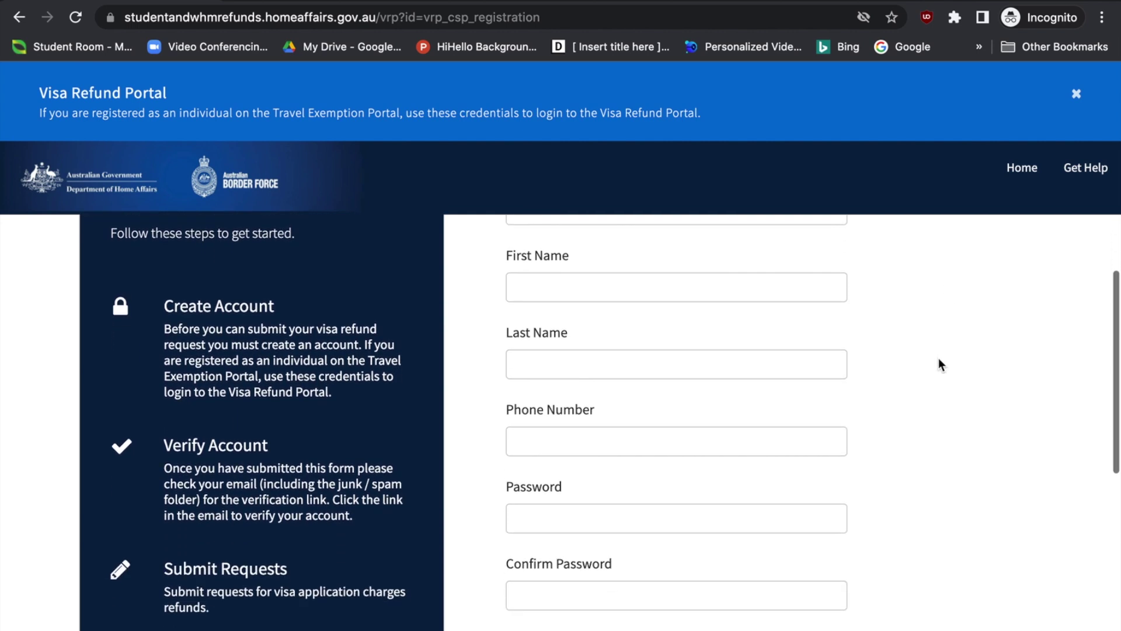
{"action": "scroll", "coordinate": [938, 358], "scroll_direction": "down", "scroll_amount": 3}
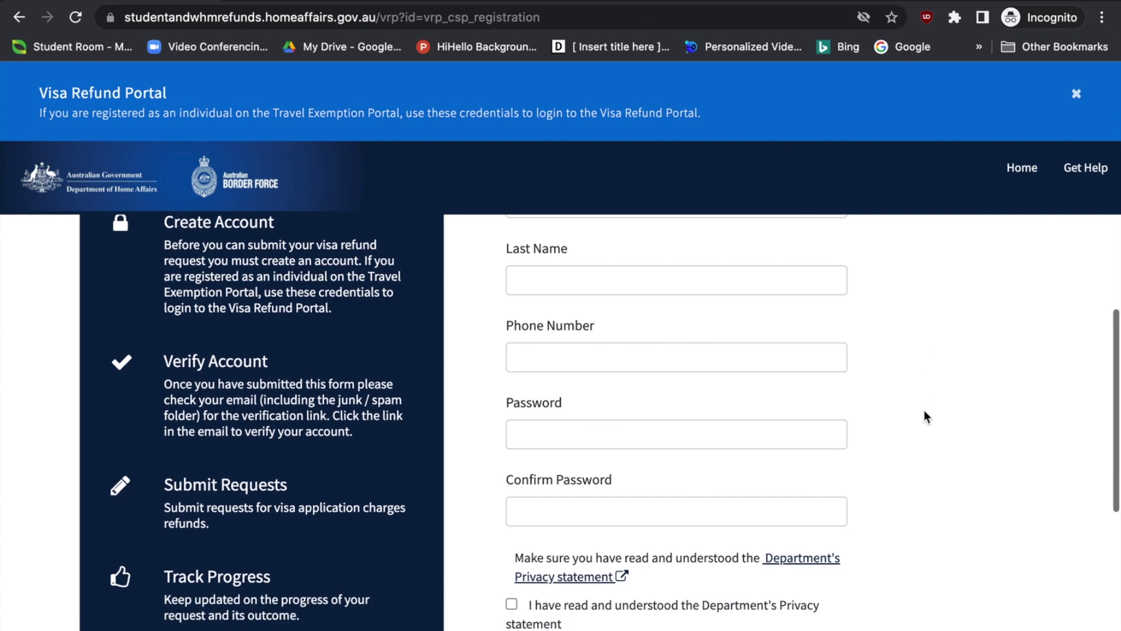
{"action": "scroll", "coordinate": [923, 415], "scroll_direction": "down", "scroll_amount": 5}
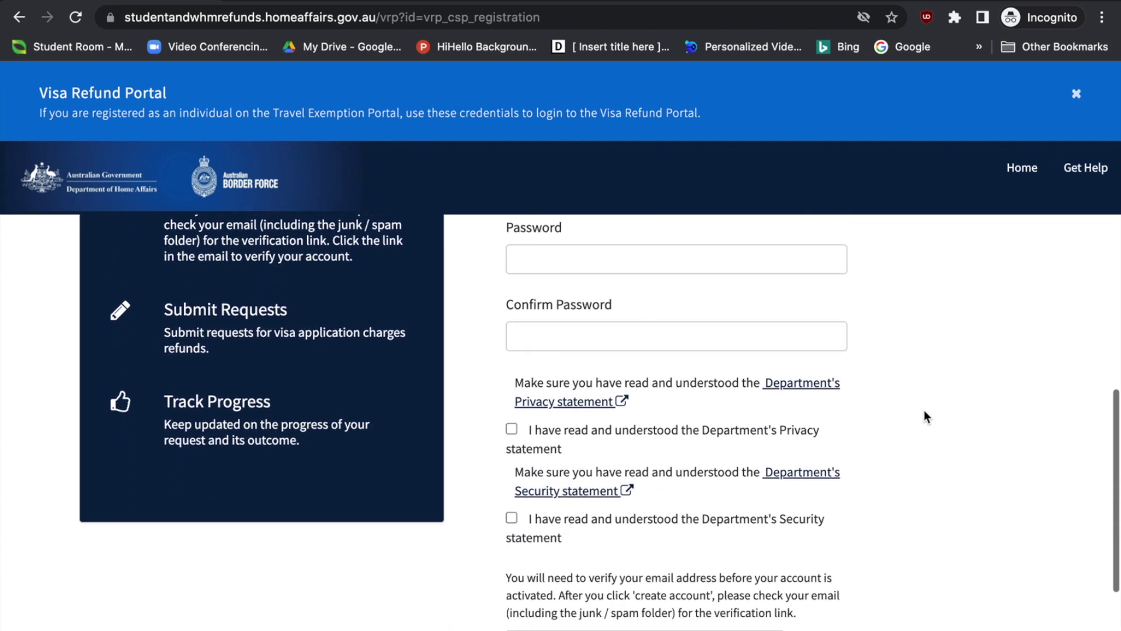
{"action": "scroll", "coordinate": [722, 596], "scroll_direction": "down", "scroll_amount": 3}
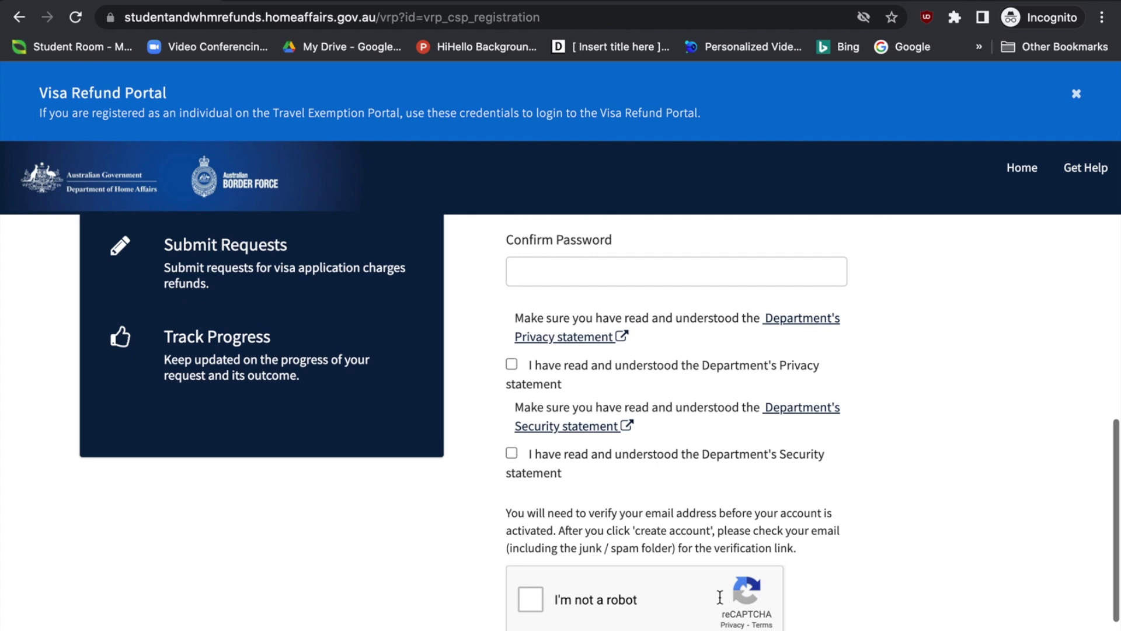
{"action": "scroll", "coordinate": [671, 531], "scroll_direction": "down", "scroll_amount": 3}
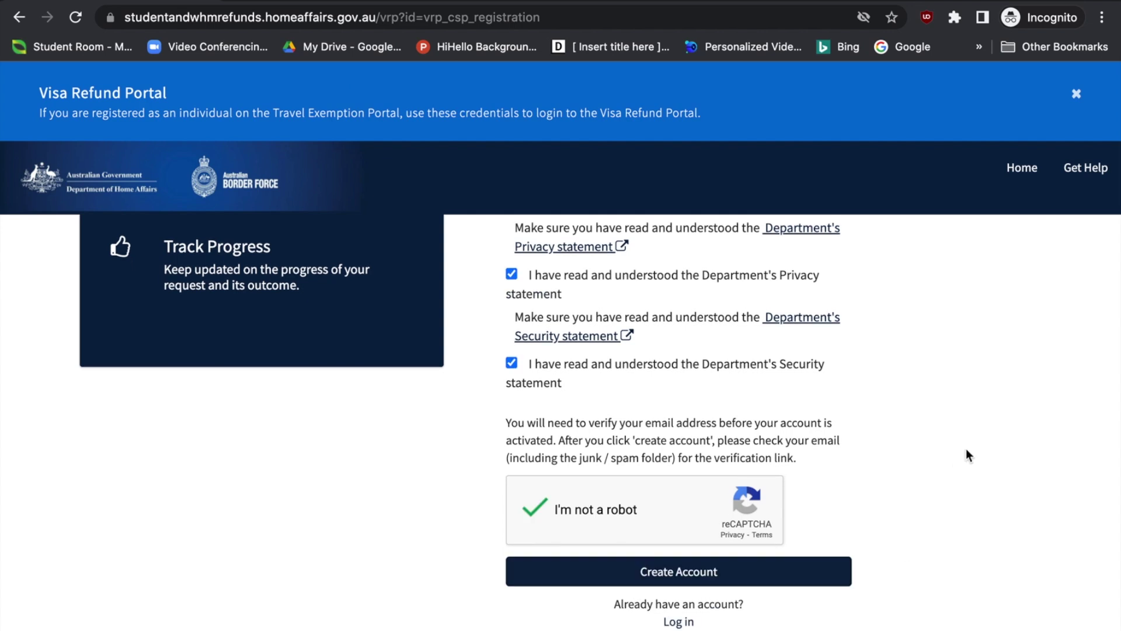
{"action": "left_click", "coordinate": [721, 579]}
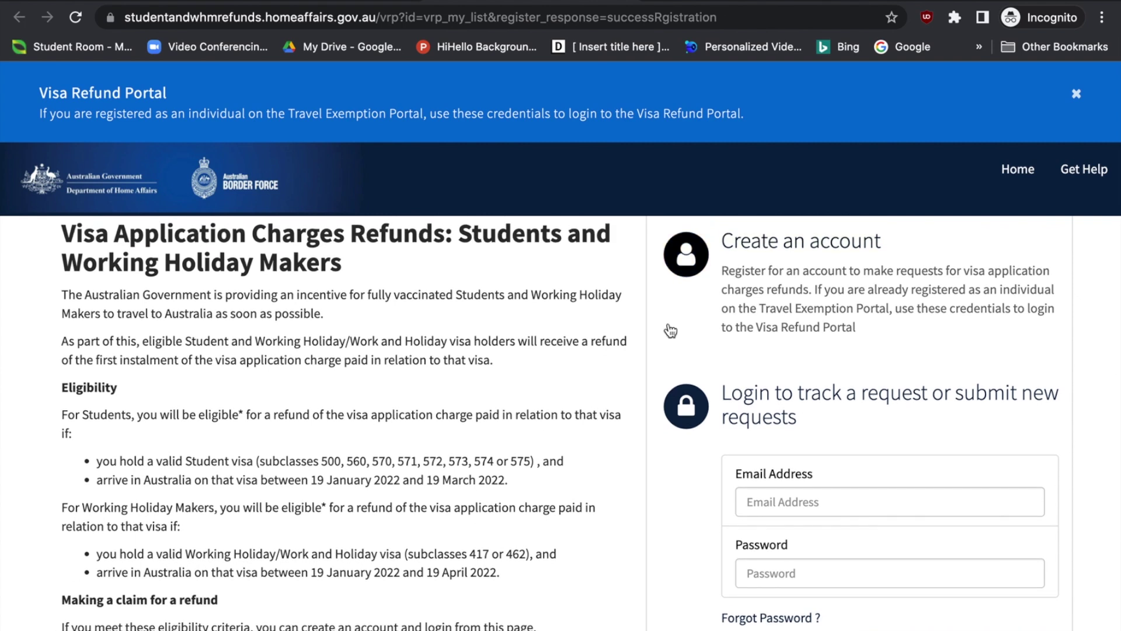
Open a new Visa Refund Request form through Submit new request
{"action": "scroll", "coordinate": [580, 453], "scroll_direction": "down", "scroll_amount": 2}
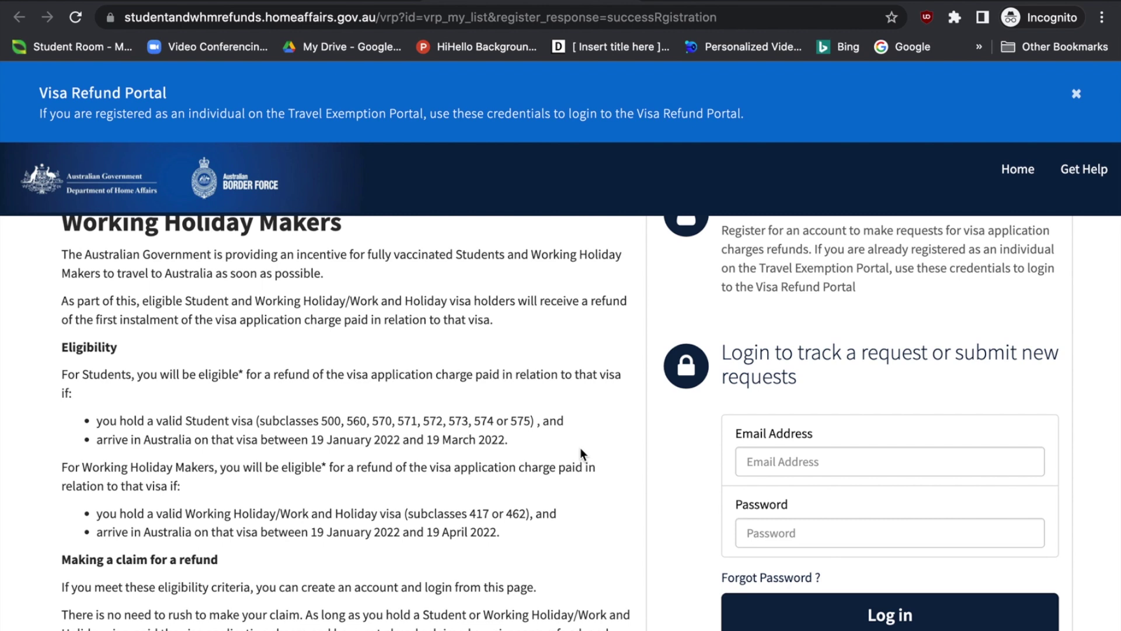
{"action": "scroll", "coordinate": [579, 447], "scroll_direction": "down", "scroll_amount": 1}
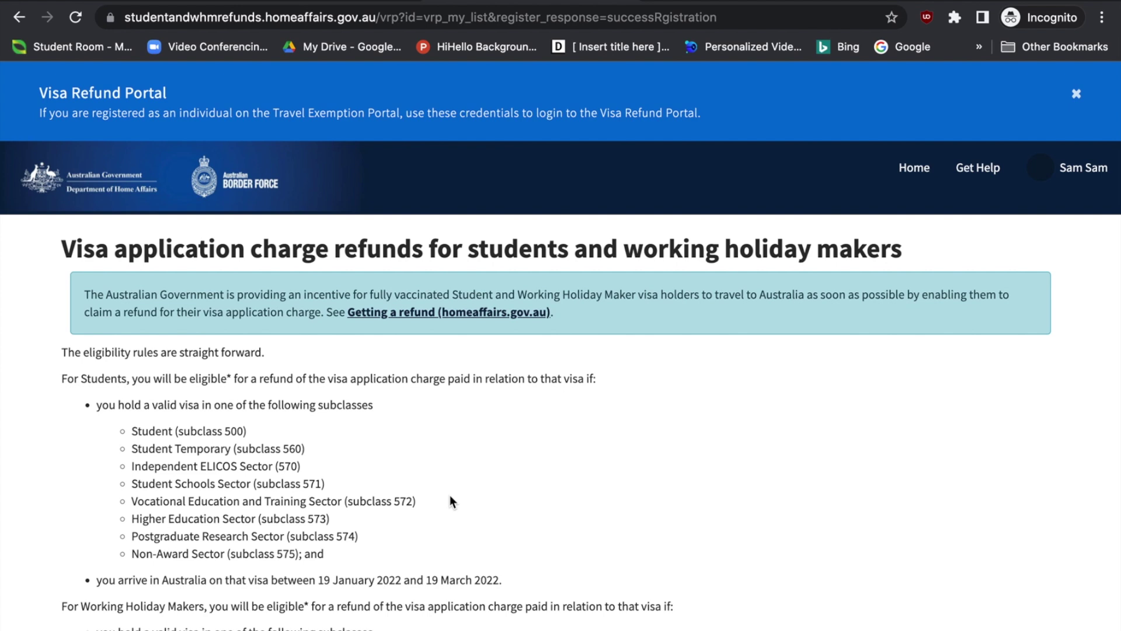
{"action": "scroll", "coordinate": [449, 495], "scroll_direction": "down", "scroll_amount": 3}
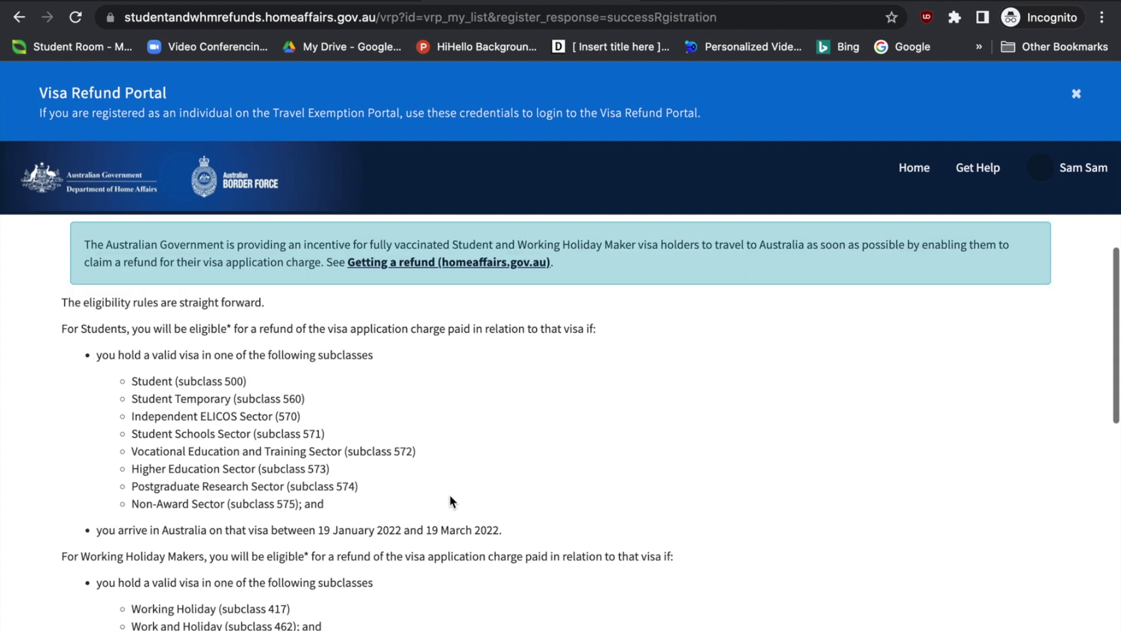
{"action": "scroll", "coordinate": [450, 496], "scroll_direction": "down", "scroll_amount": 2}
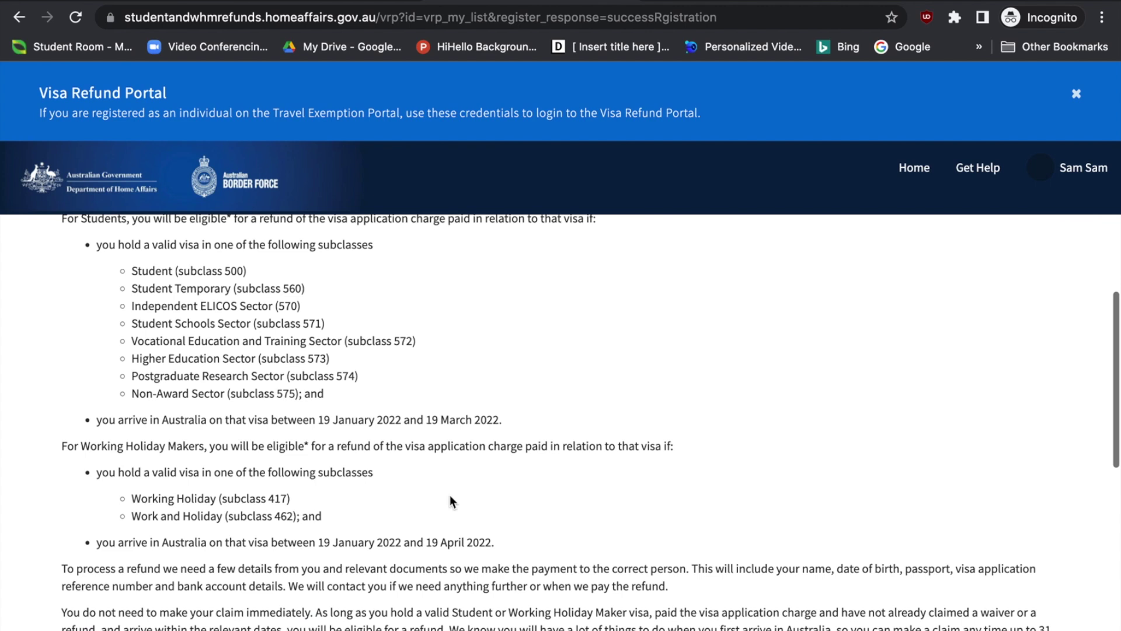
{"action": "scroll", "coordinate": [360, 508], "scroll_direction": "down", "scroll_amount": 10}
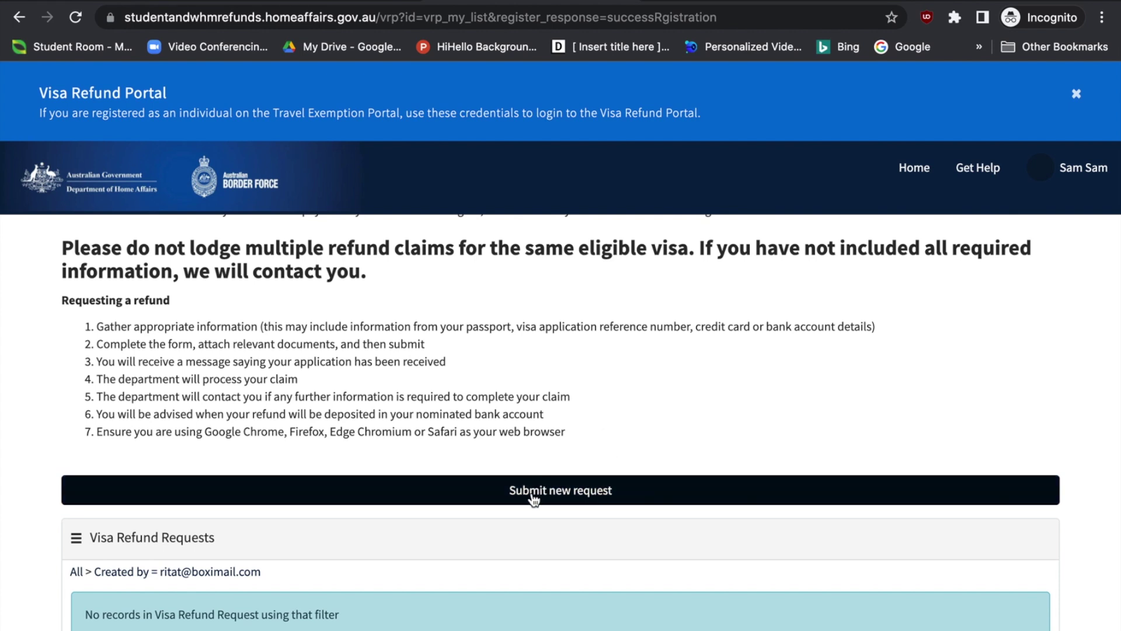
{"action": "left_click", "coordinate": [564, 501]}
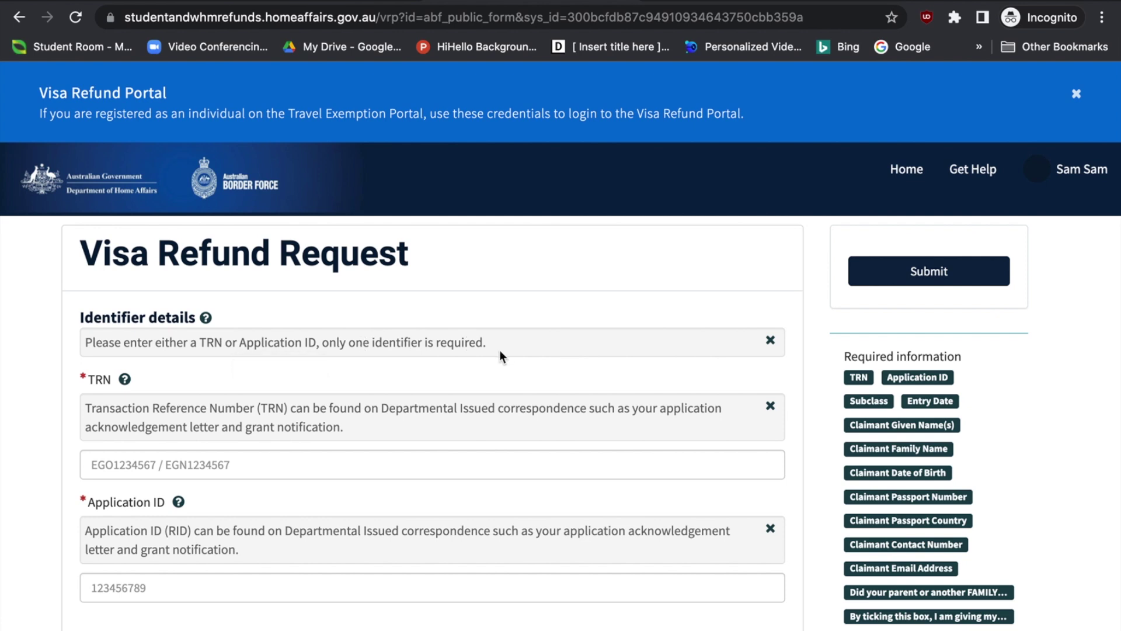
Fill in the TRN and paste the Application ID on the refund request
{"action": "left_click", "coordinate": [206, 319]}
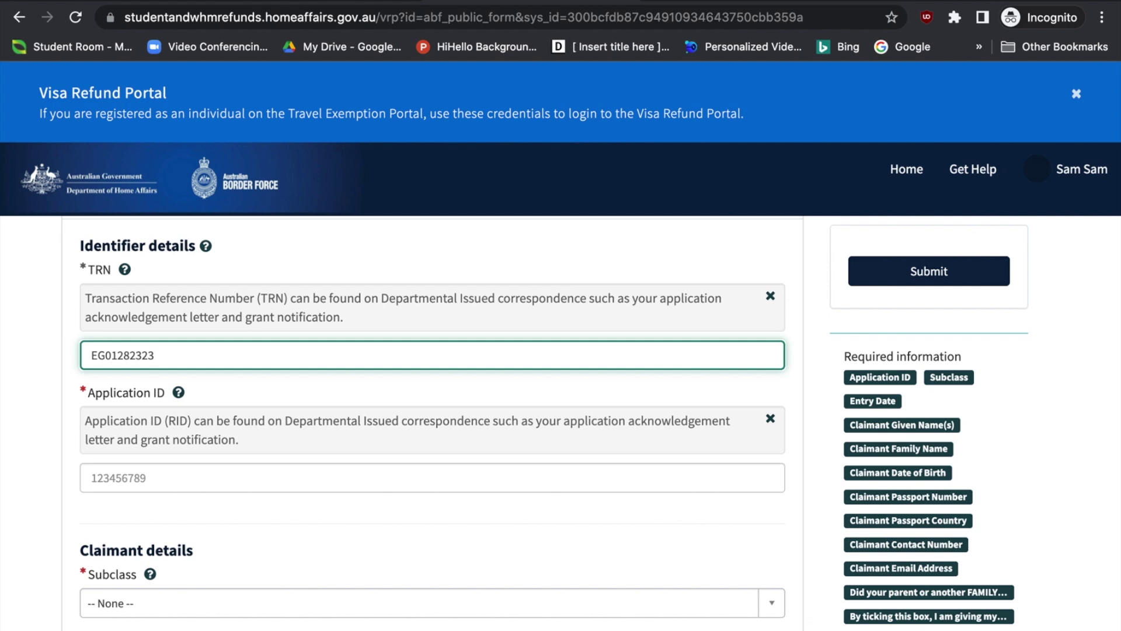
{"action": "key", "text": "Tab"}
{"action": "scroll", "coordinate": [432, 409], "scroll_direction": "down", "scroll_amount": 2}
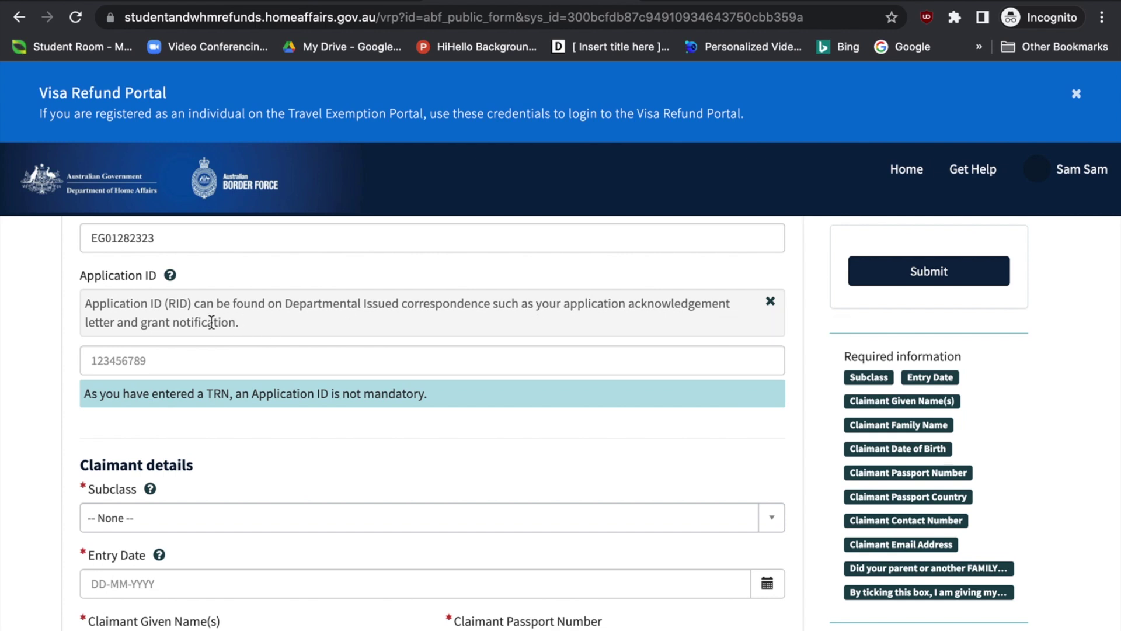
{"action": "left_click", "coordinate": [193, 360]}
{"action": "key", "text": "ctrl+v"}
{"action": "scroll", "coordinate": [194, 361], "scroll_direction": "down", "scroll_amount": 3}
{"action": "scroll", "coordinate": [194, 361], "scroll_direction": "down", "scroll_amount": 1}
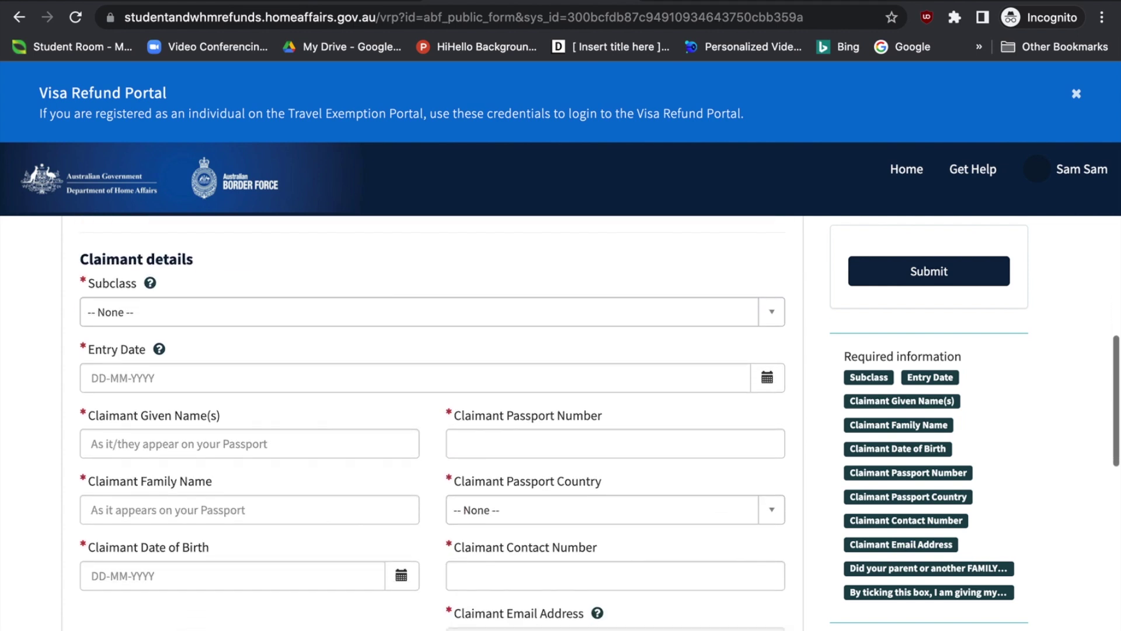
Set visa subclass 500 - Student and entry date 18 March 2022
{"action": "left_click", "coordinate": [162, 313]}
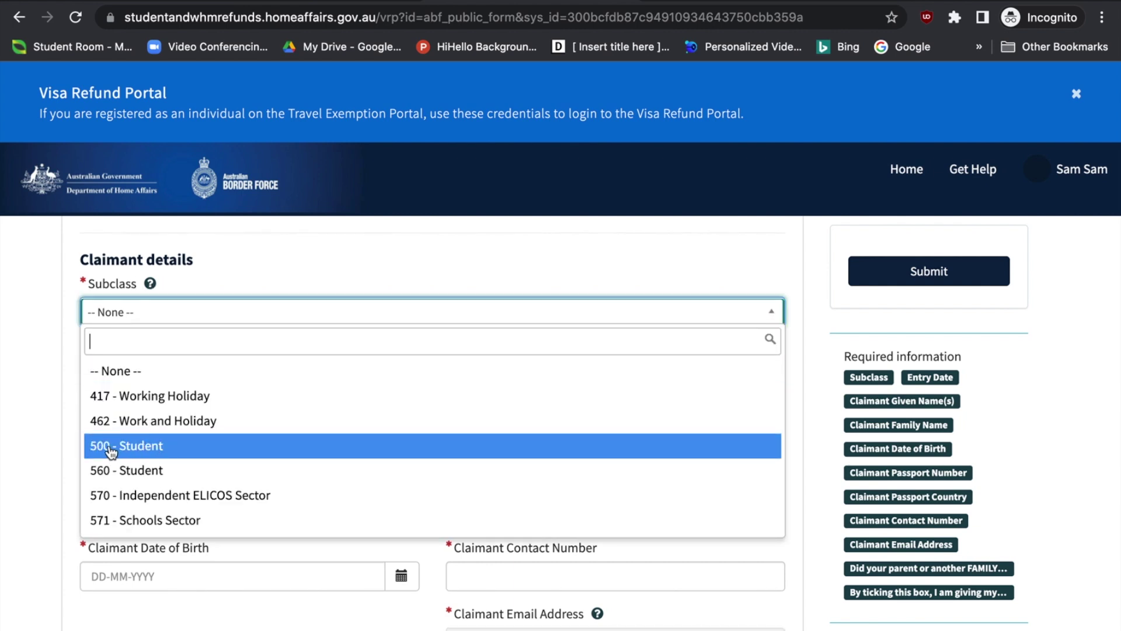
{"action": "left_click", "coordinate": [141, 449]}
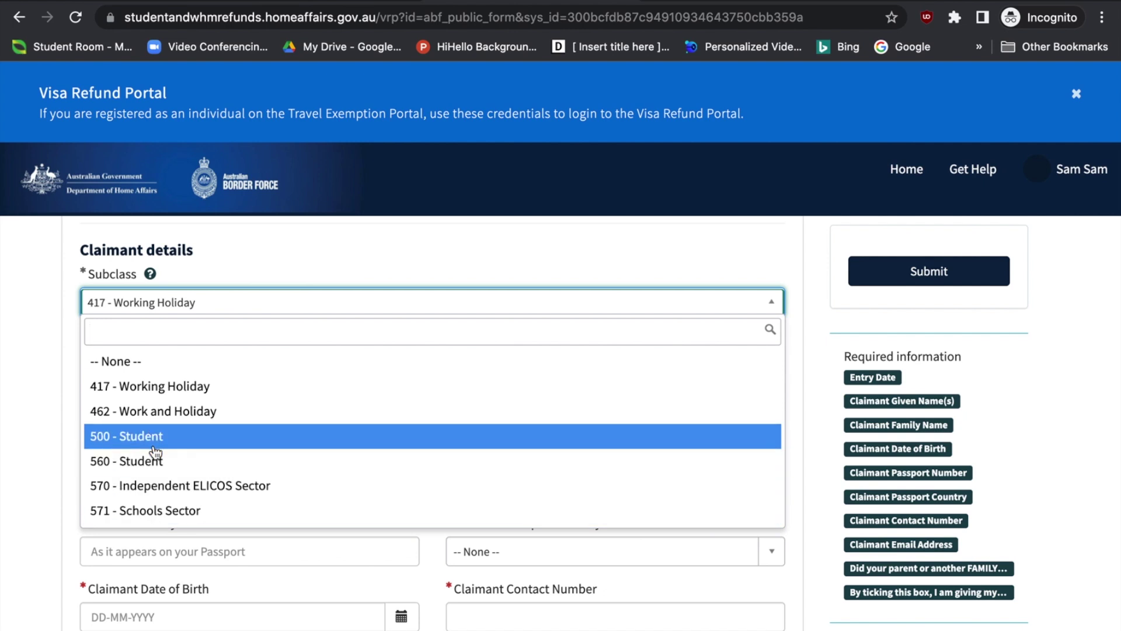
{"action": "left_click", "coordinate": [171, 387]}
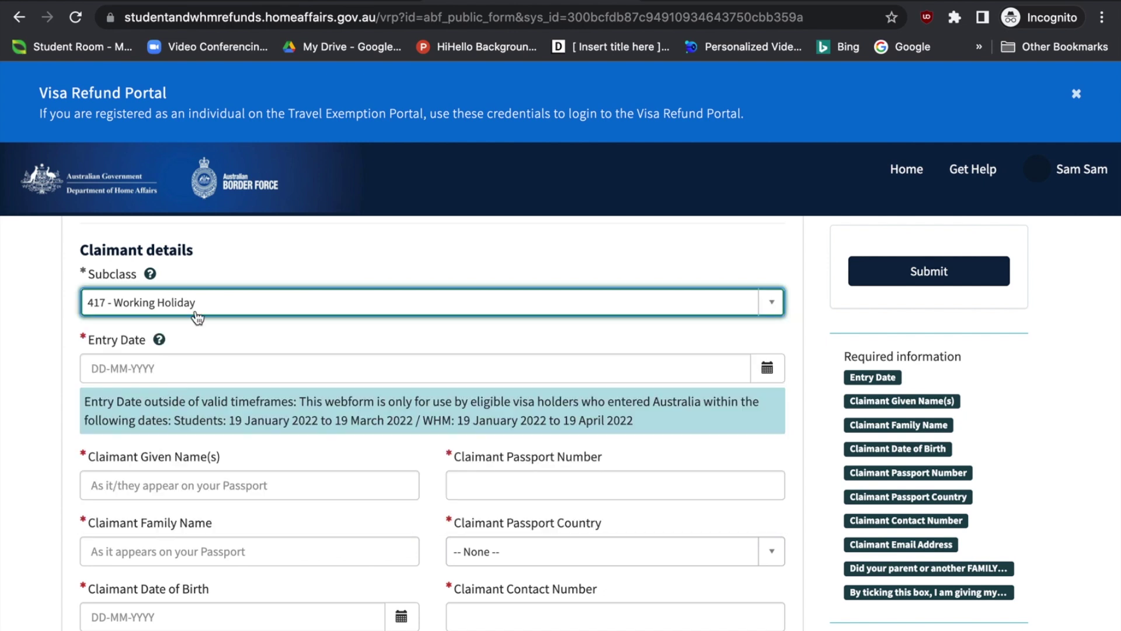
{"action": "left_click", "coordinate": [191, 311]}
{"action": "left_click", "coordinate": [143, 439]}
{"action": "left_click", "coordinate": [54, 433]}
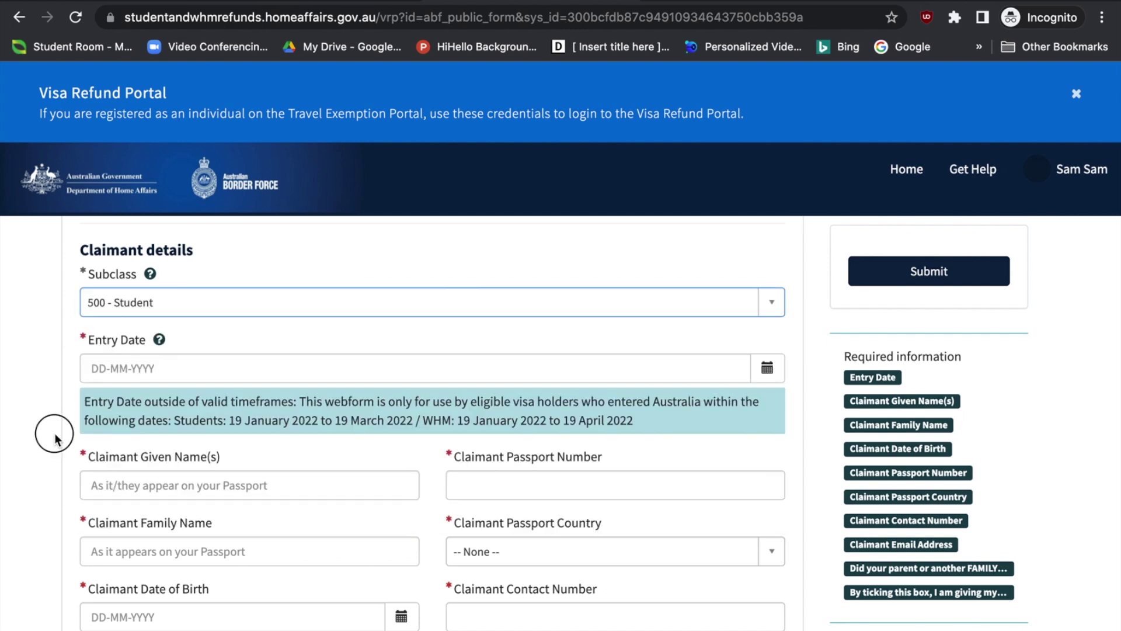
{"action": "scroll", "coordinate": [54, 433], "scroll_direction": "down", "scroll_amount": 1}
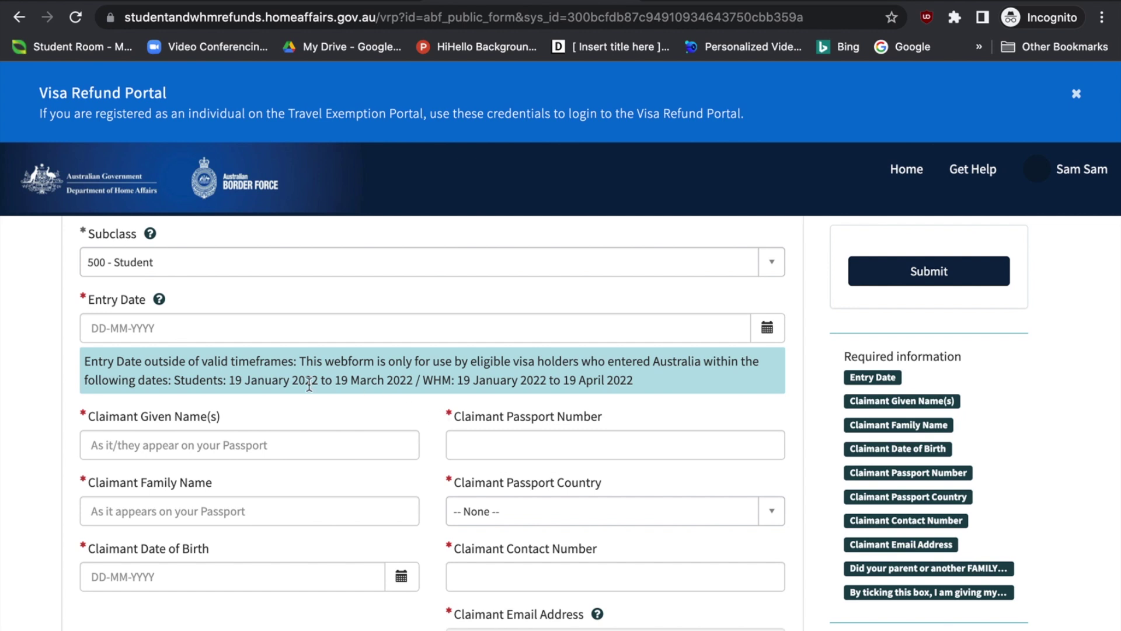
{"action": "left_click", "coordinate": [245, 325]}
{"action": "left_click", "coordinate": [921, 471]}
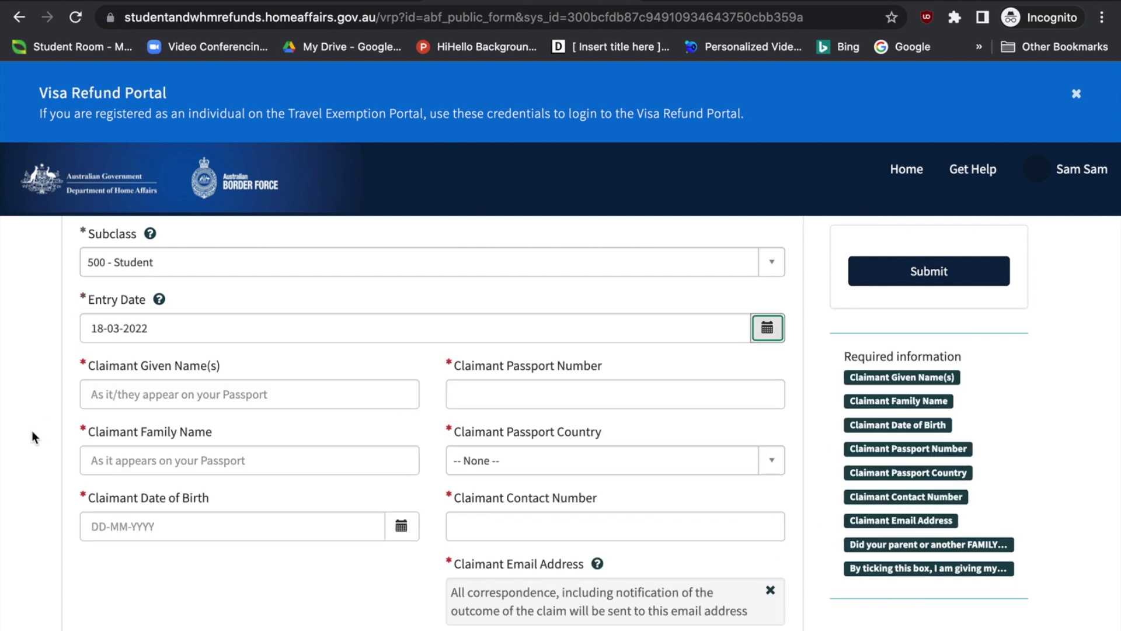
{"action": "scroll", "coordinate": [29, 432], "scroll_direction": "down", "scroll_amount": 1}
Enter the claimant's given name and family name
{"action": "left_click", "coordinate": [205, 365]}
{"action": "type", "text": "Sam"}
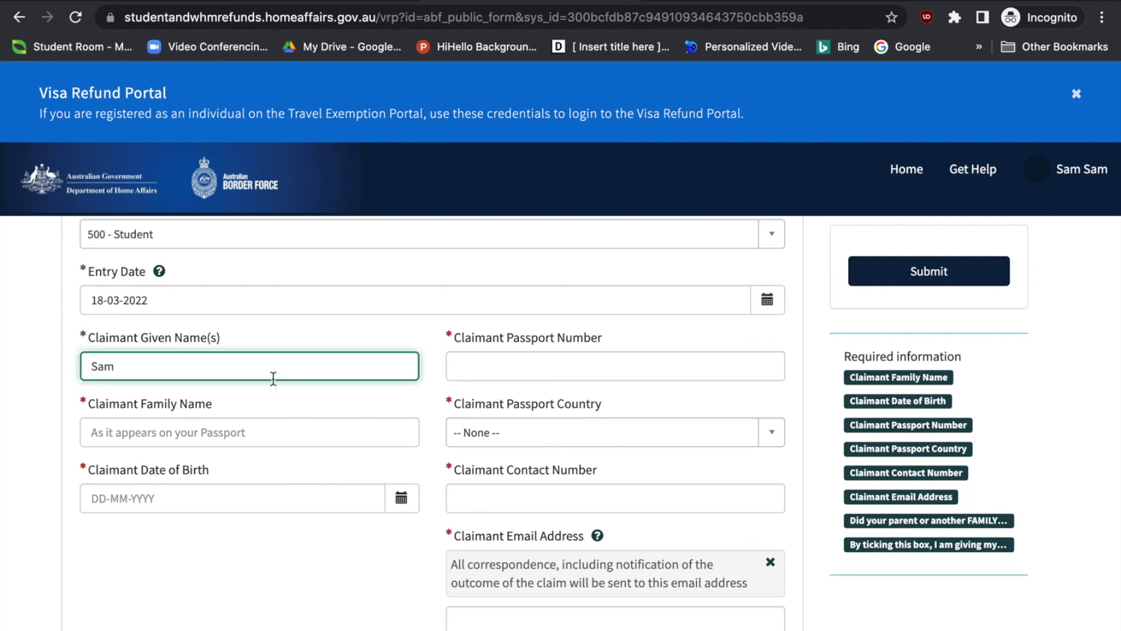
{"action": "left_click", "coordinate": [249, 431]}
{"action": "type", "text": "Sam"}
{"action": "scroll", "coordinate": [82, 461], "scroll_direction": "down", "scroll_amount": 1}
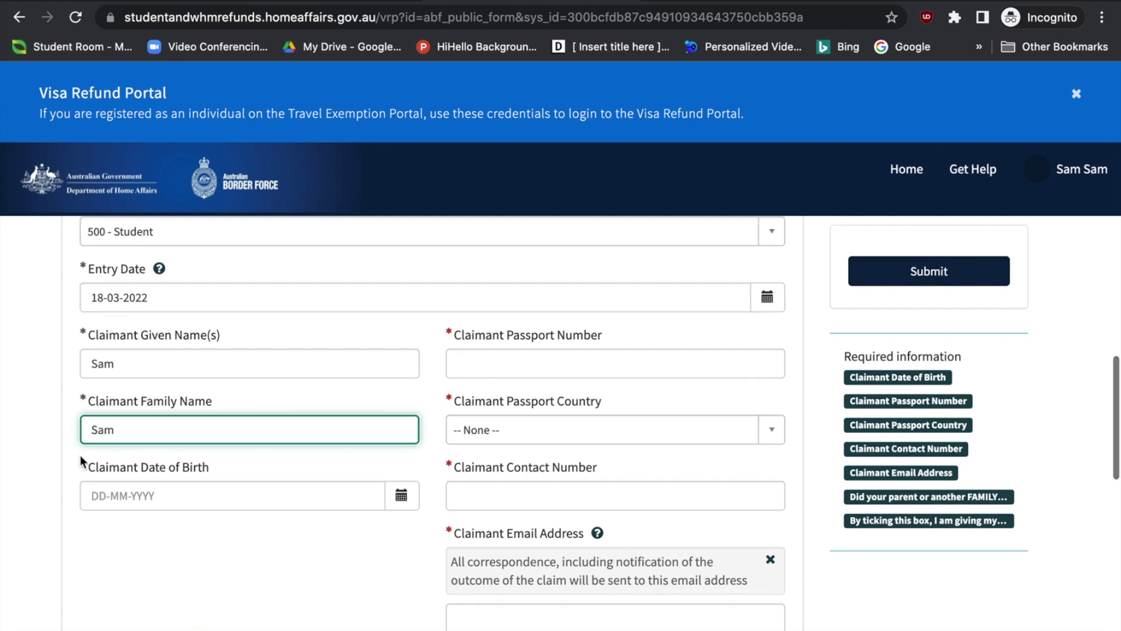
{"action": "scroll", "coordinate": [79, 454], "scroll_direction": "down", "scroll_amount": 1}
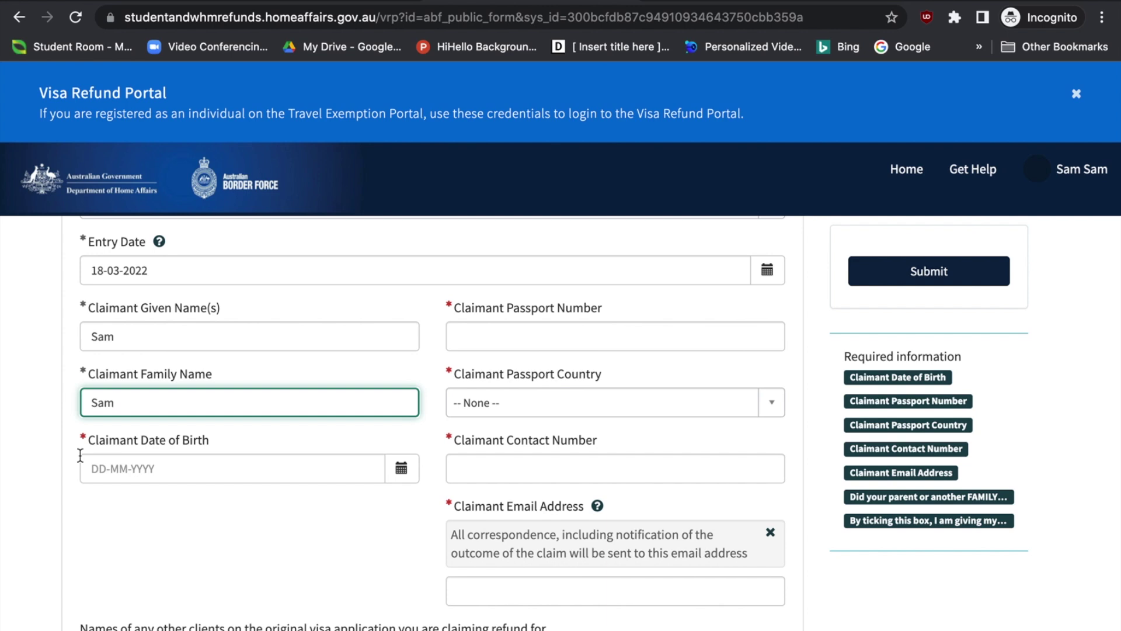
Set date of birth 01-01-2000, enter the passport number, and choose passport country India
{"action": "left_click", "coordinate": [400, 470]}
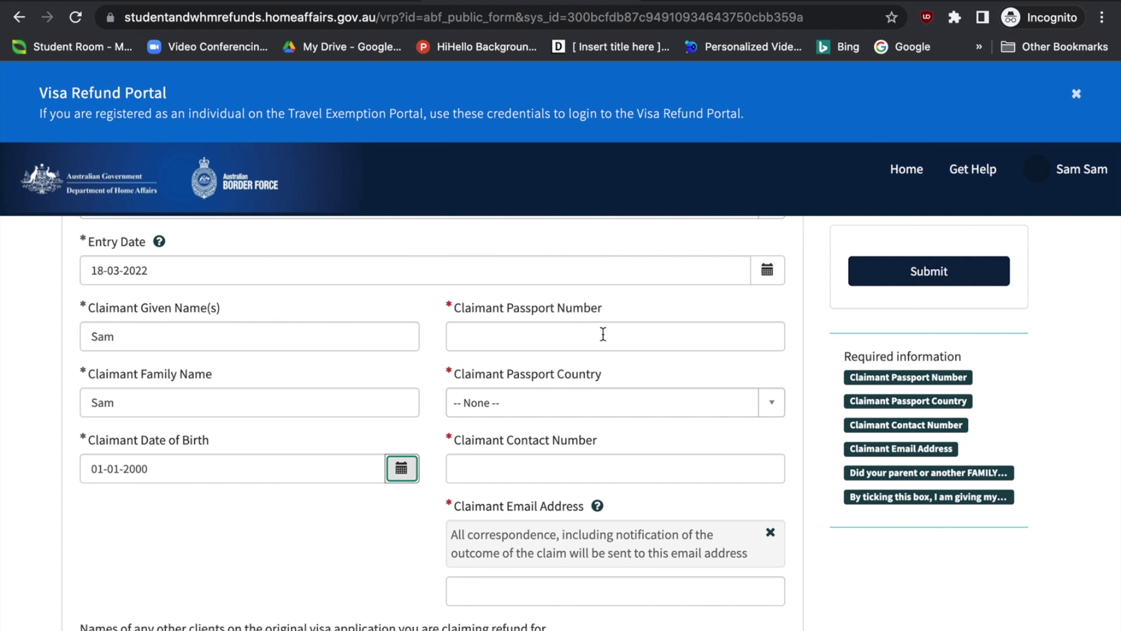
{"action": "left_click", "coordinate": [599, 335]}
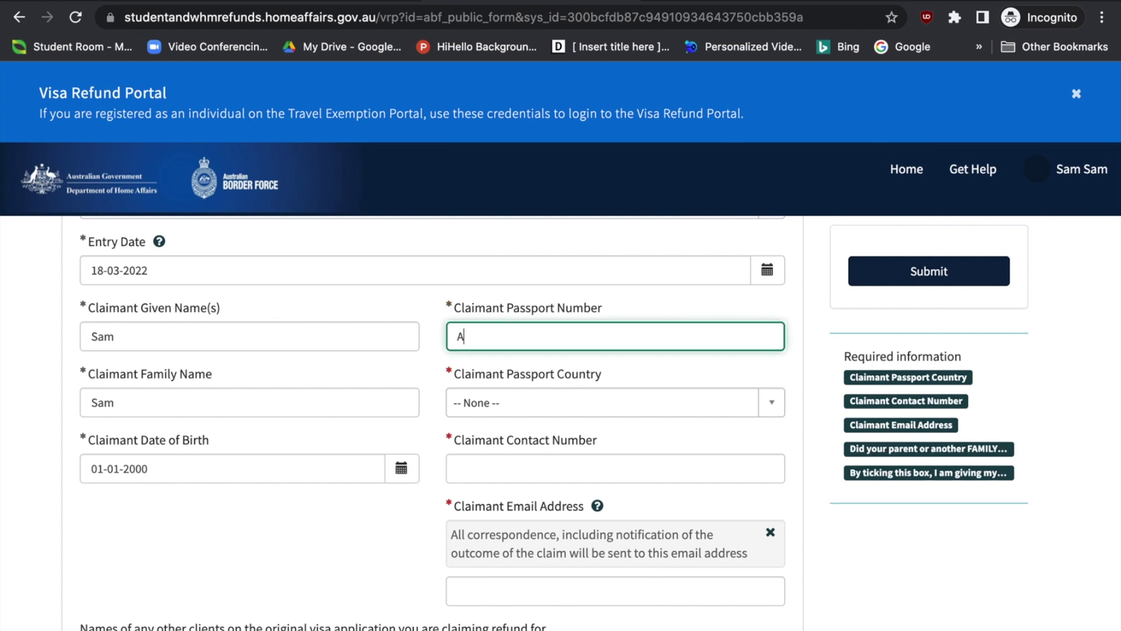
{"action": "left_click", "coordinate": [601, 402]}
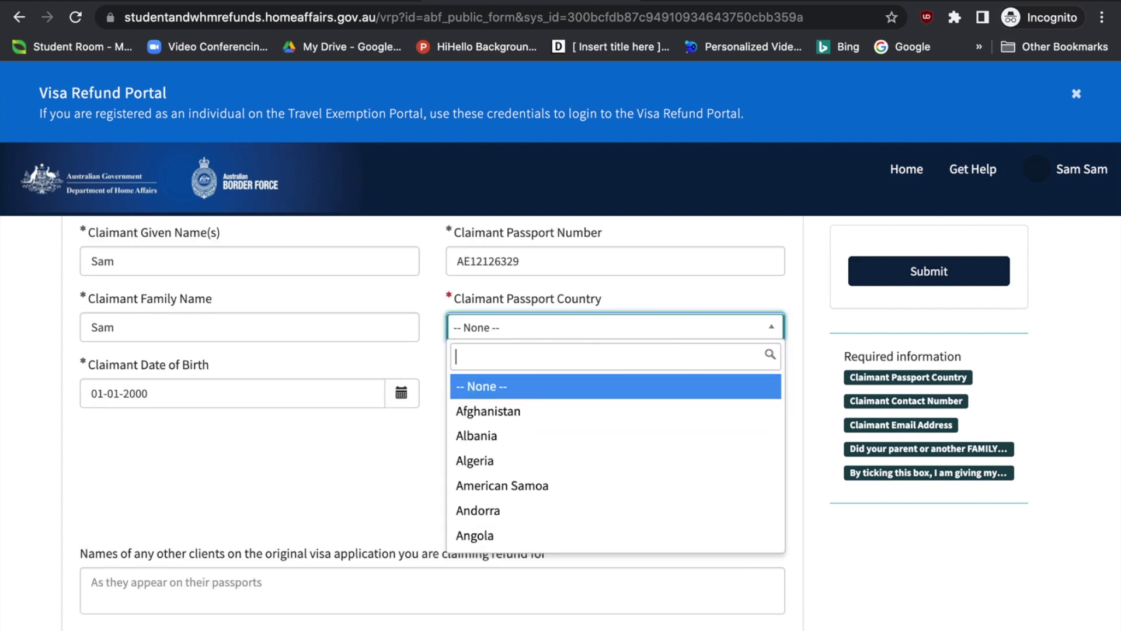
{"action": "type", "text": "indi"}
{"action": "left_click", "coordinate": [533, 384]}
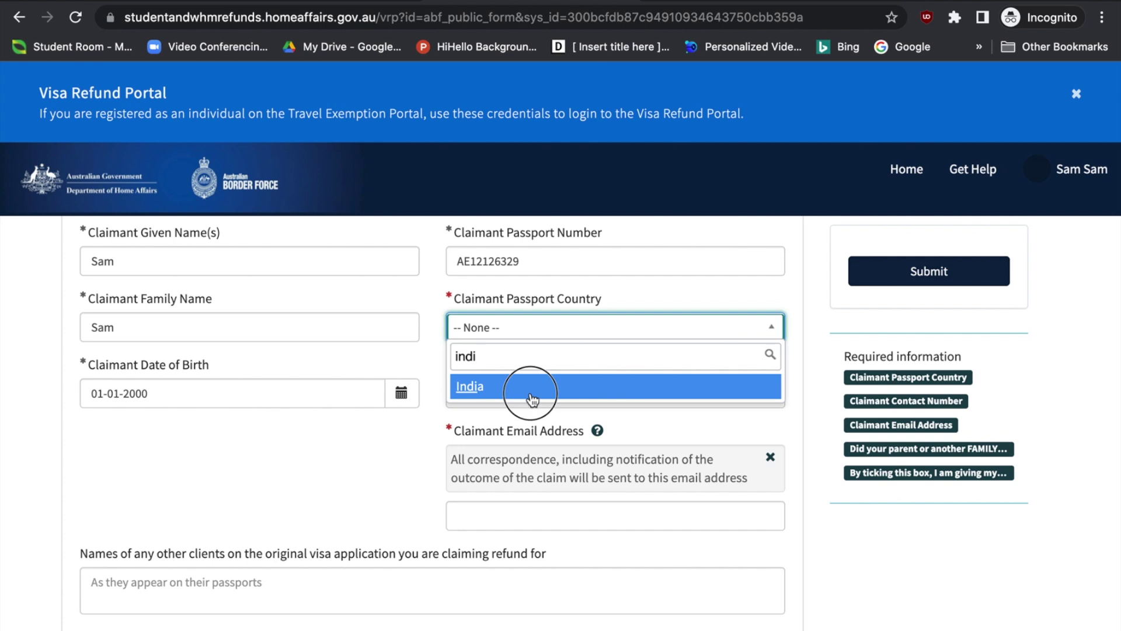
Enter the claimant's contact number and move on to Payer Details
{"action": "scroll", "coordinate": [525, 421], "scroll_direction": "down", "scroll_amount": 1}
{"action": "left_click", "coordinate": [538, 374]}
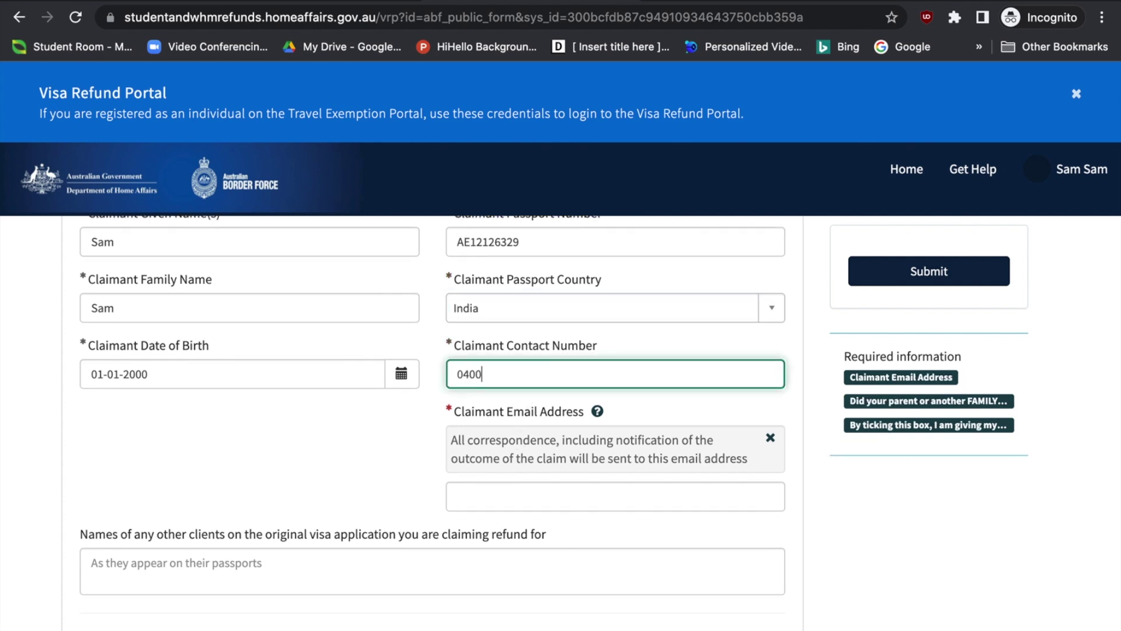
{"action": "scroll", "coordinate": [525, 374], "scroll_direction": "down", "scroll_amount": 1}
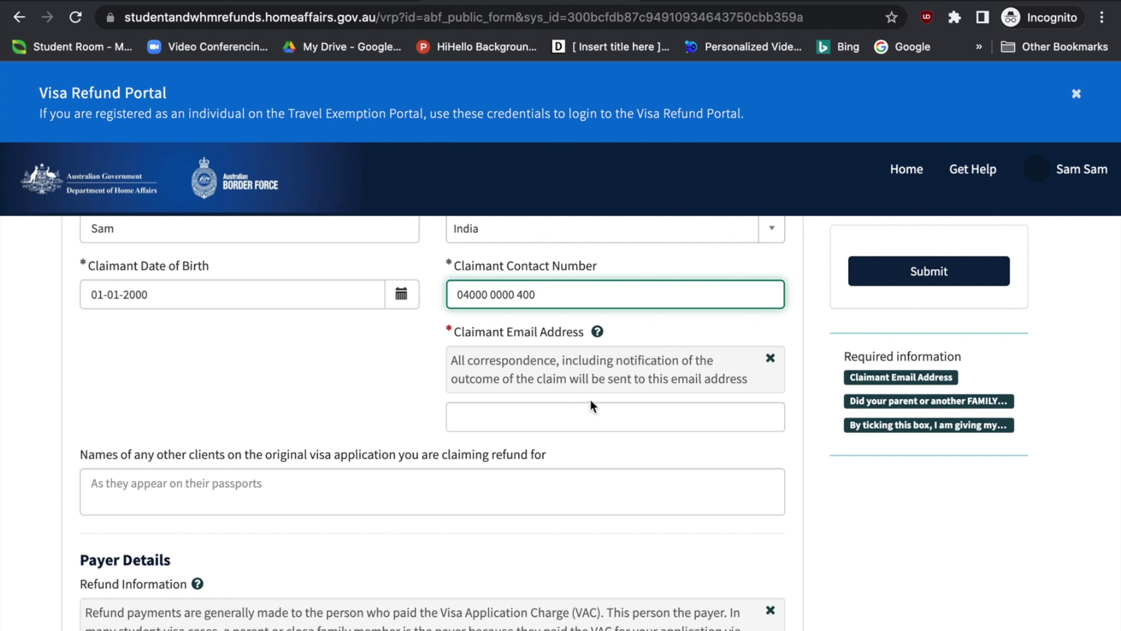
{"action": "scroll", "coordinate": [584, 409], "scroll_direction": "down", "scroll_amount": 4}
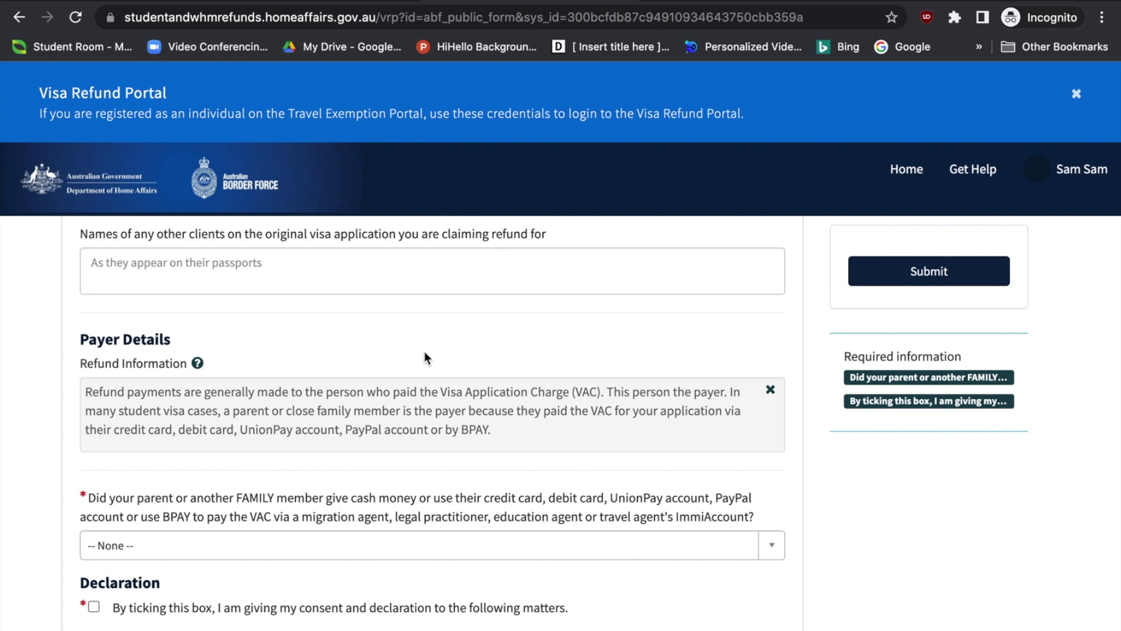
{"action": "scroll", "coordinate": [112, 241], "scroll_direction": "down", "scroll_amount": 2}
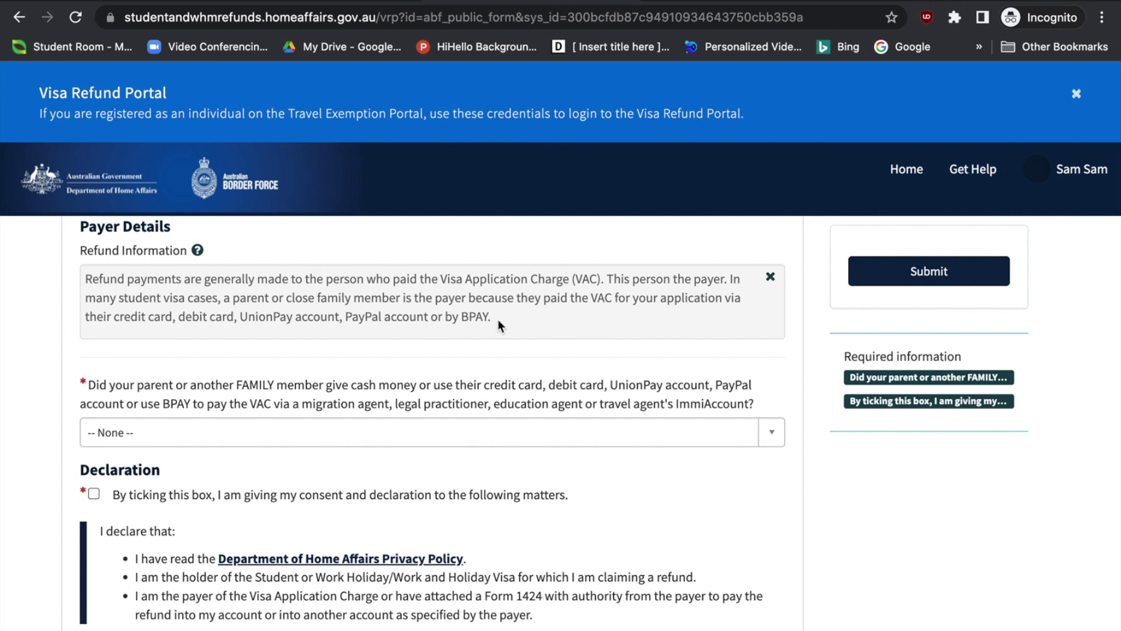
{"action": "scroll", "coordinate": [497, 326], "scroll_direction": "down", "scroll_amount": 1}
{"action": "scroll", "coordinate": [498, 321], "scroll_direction": "down", "scroll_amount": 2}
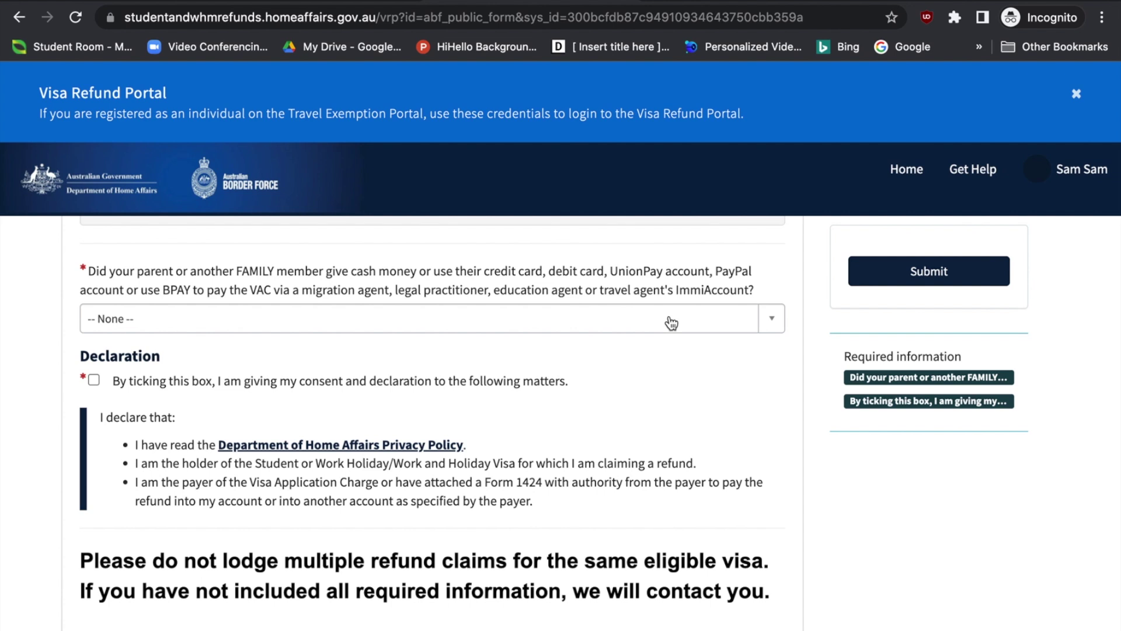
Answer Yes to a family member having paid, after briefly trying No
{"action": "left_click", "coordinate": [670, 318]}
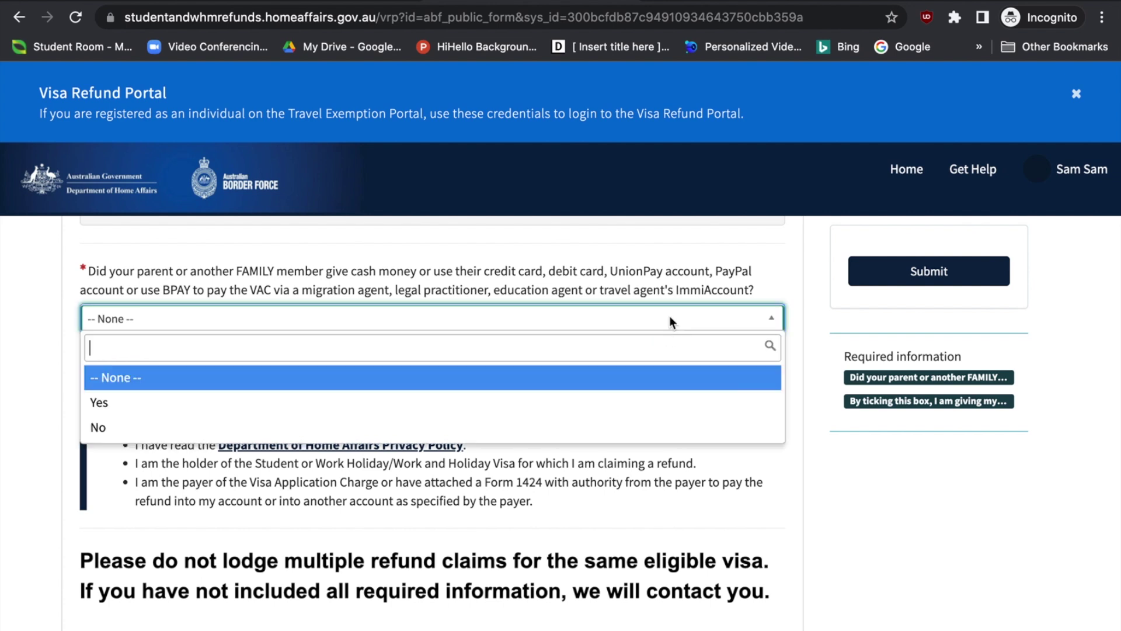
{"action": "left_click", "coordinate": [511, 414]}
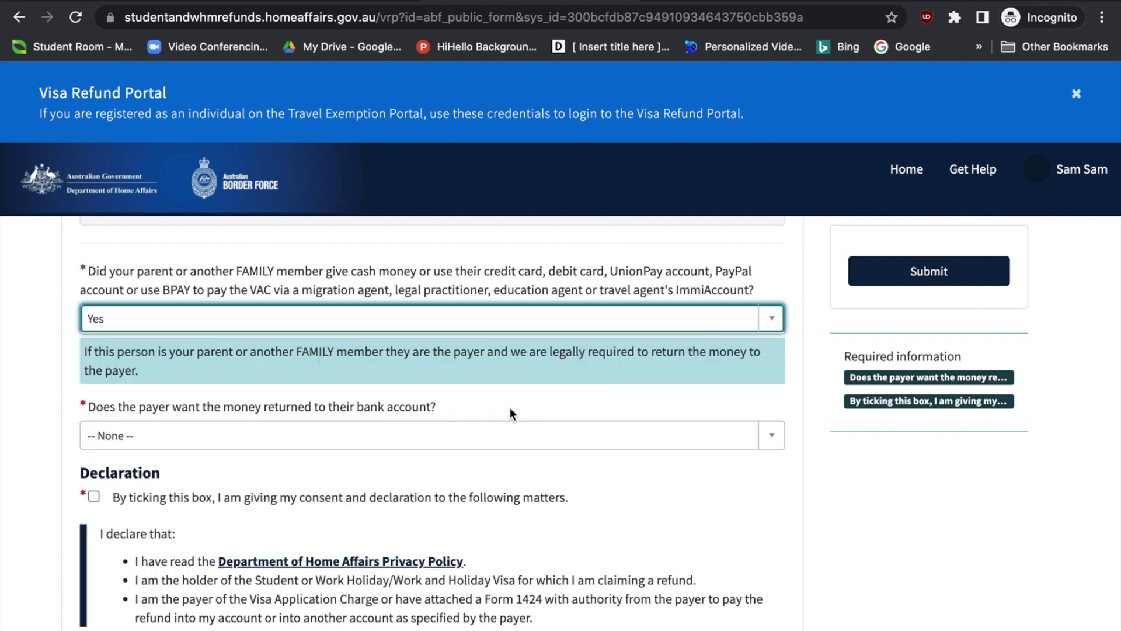
{"action": "left_click", "coordinate": [525, 320]}
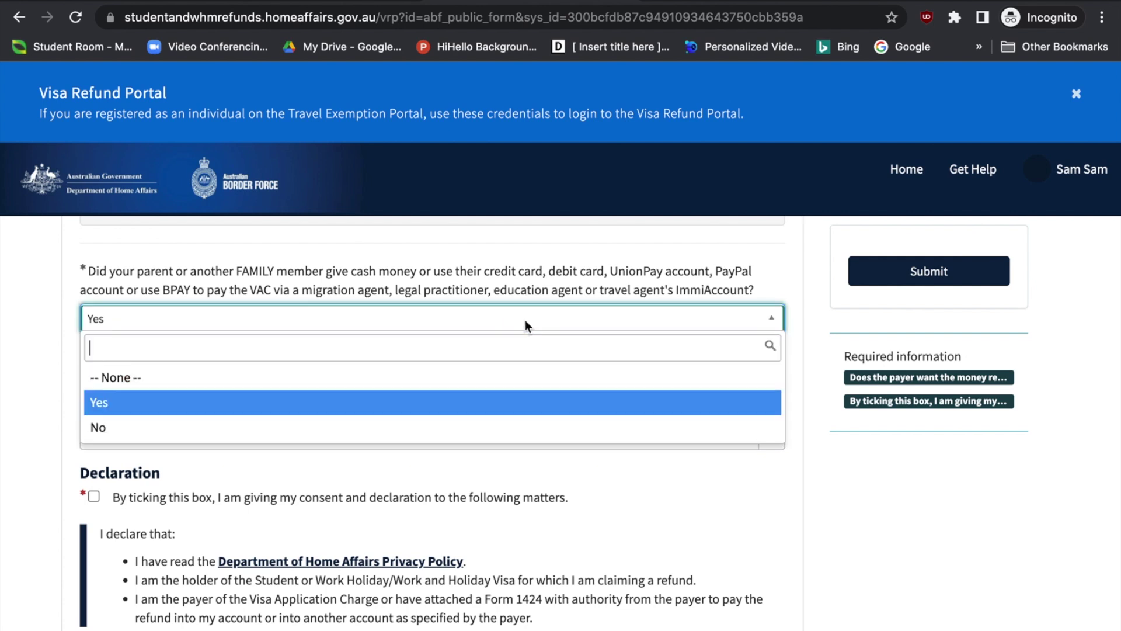
{"action": "left_click", "coordinate": [462, 428]}
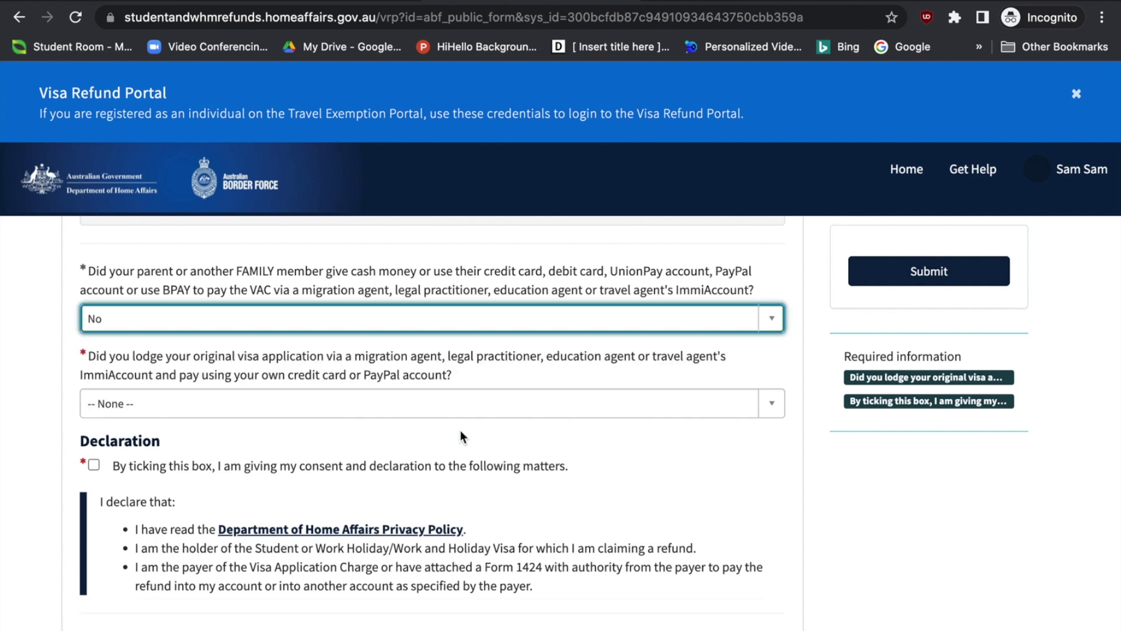
{"action": "scroll", "coordinate": [30, 402], "scroll_direction": "down", "scroll_amount": 1}
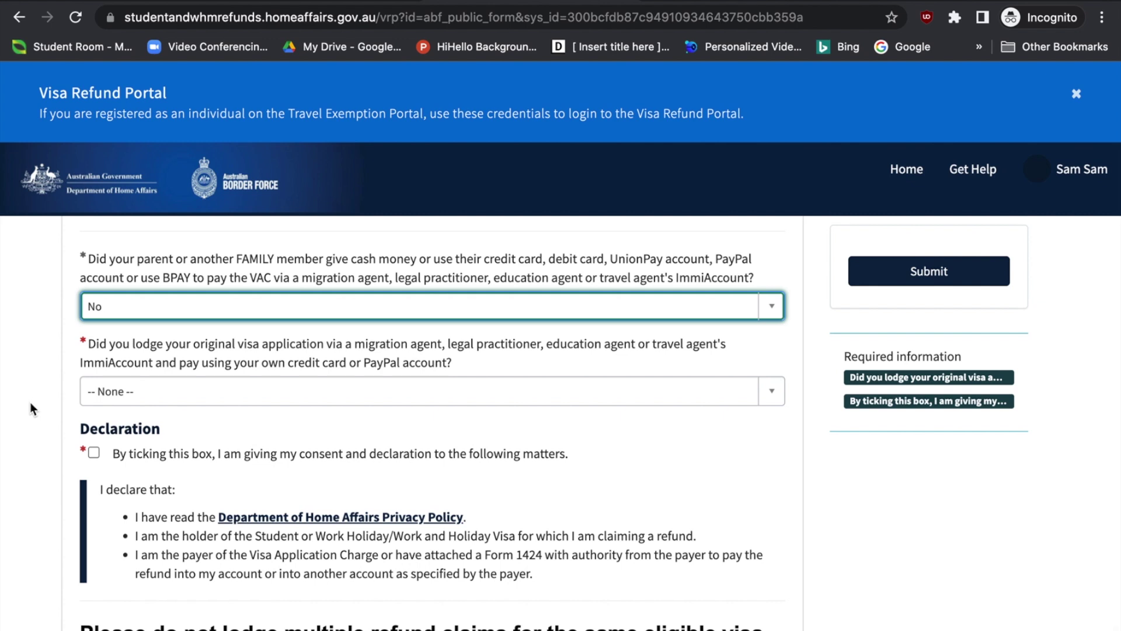
{"action": "left_click", "coordinate": [150, 306]}
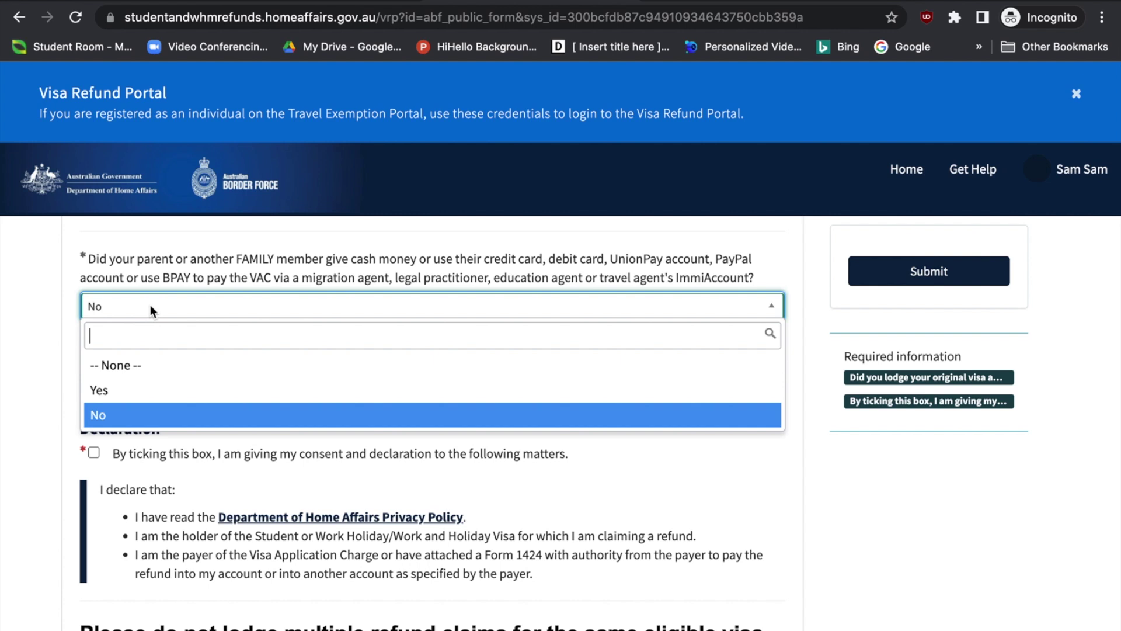
{"action": "left_click", "coordinate": [110, 391]}
{"action": "scroll", "coordinate": [55, 411], "scroll_direction": "down", "scroll_amount": 2}
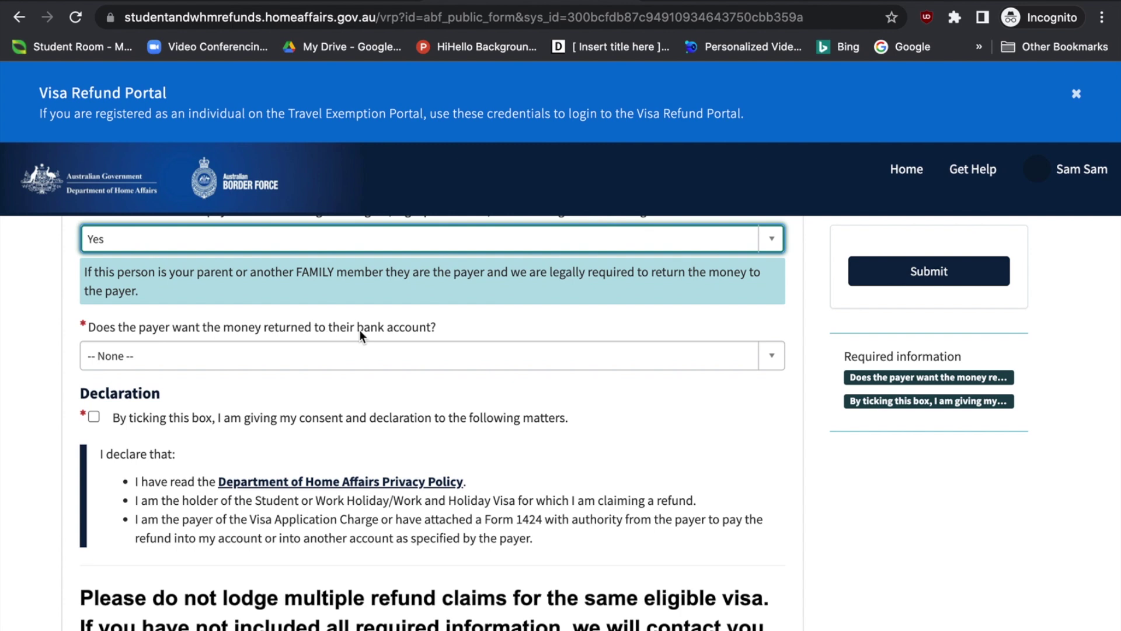
Answer No to refunding the payer's account and Yes to paying the claimant's account
{"action": "left_click", "coordinate": [411, 356]}
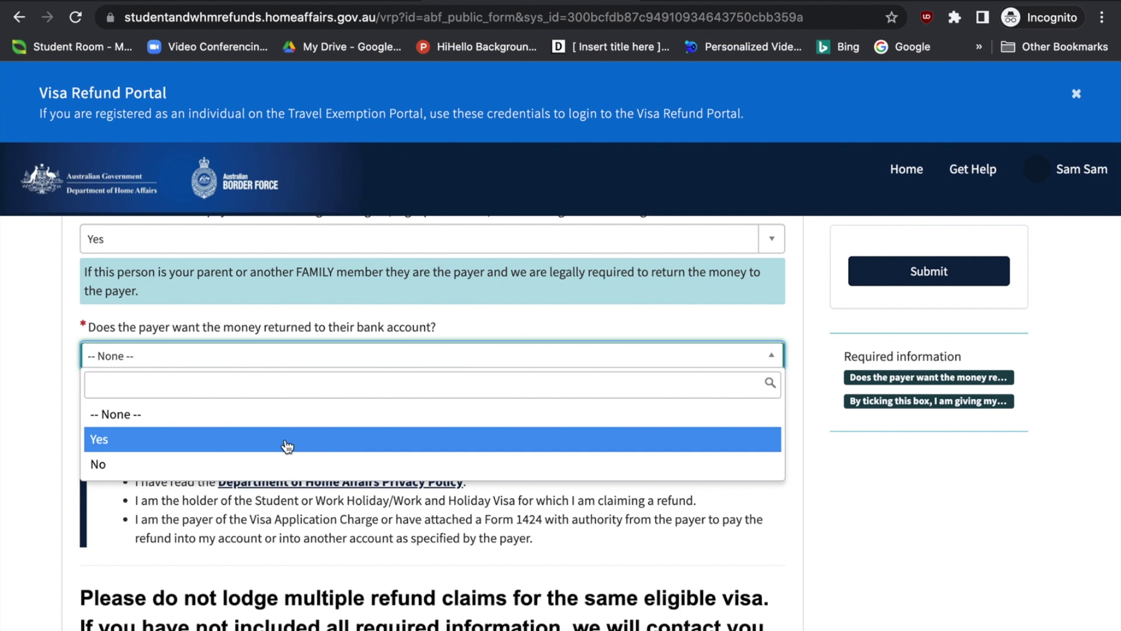
{"action": "left_click", "coordinate": [272, 466]}
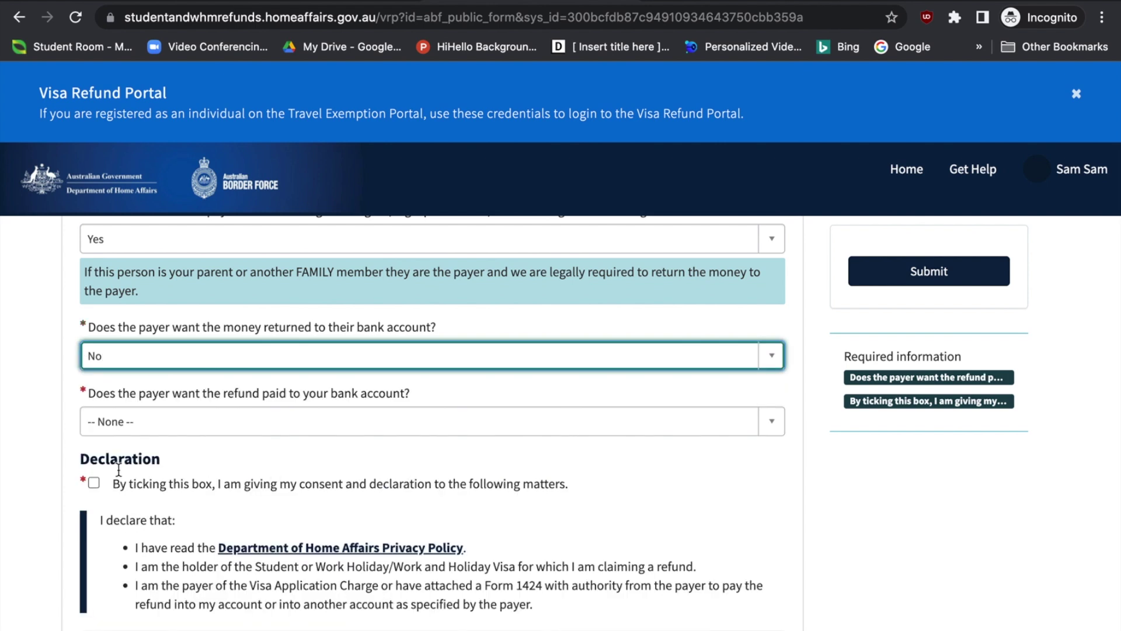
{"action": "scroll", "coordinate": [13, 458], "scroll_direction": "down", "scroll_amount": 1}
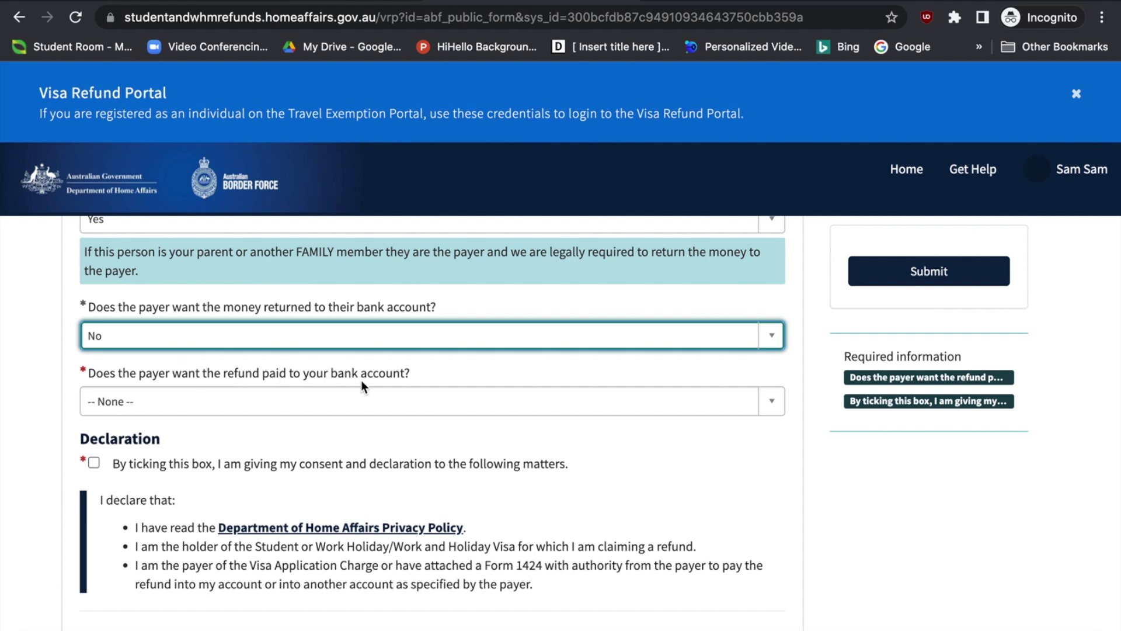
{"action": "left_click", "coordinate": [360, 400]}
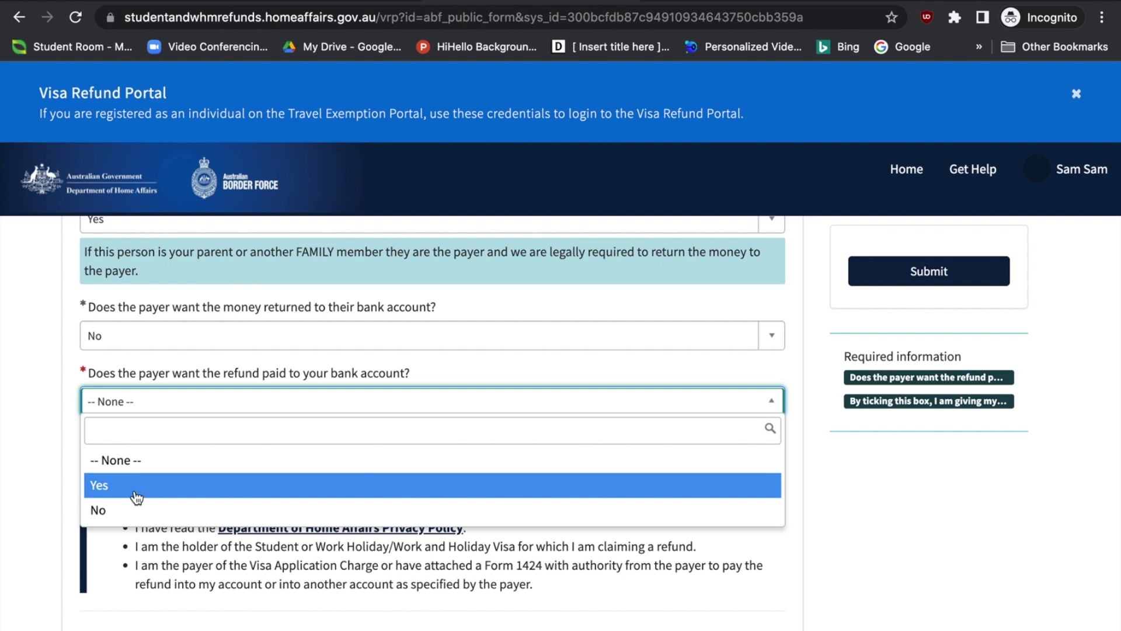
{"action": "left_click", "coordinate": [136, 494]}
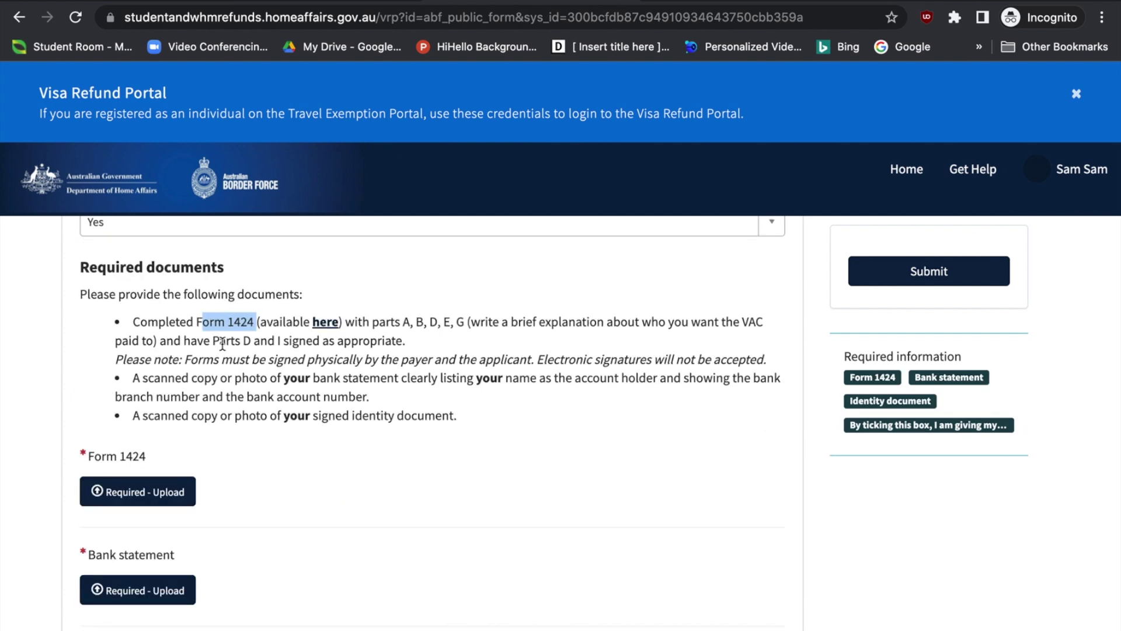
Open the Completed Form 1424 PDF from the Required documents list
{"action": "left_click", "coordinate": [200, 328]}
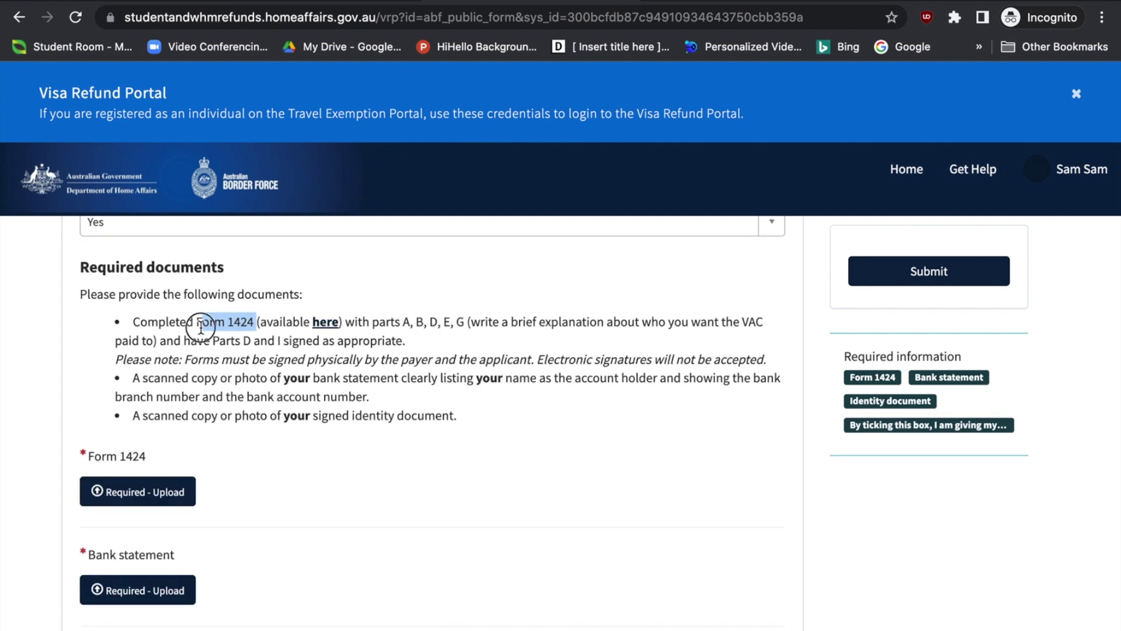
{"action": "left_click", "coordinate": [138, 322]}
{"action": "left_click_drag", "start_coordinate": [138, 323], "coordinate": [255, 324]}
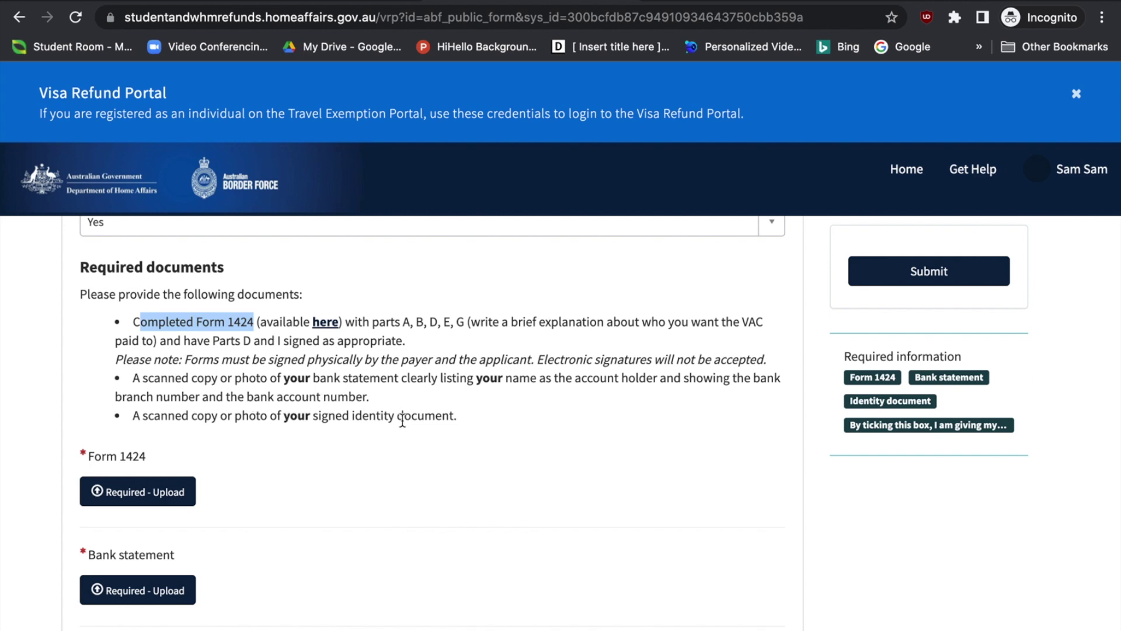
{"action": "scroll", "coordinate": [402, 419], "scroll_direction": "down", "scroll_amount": 1}
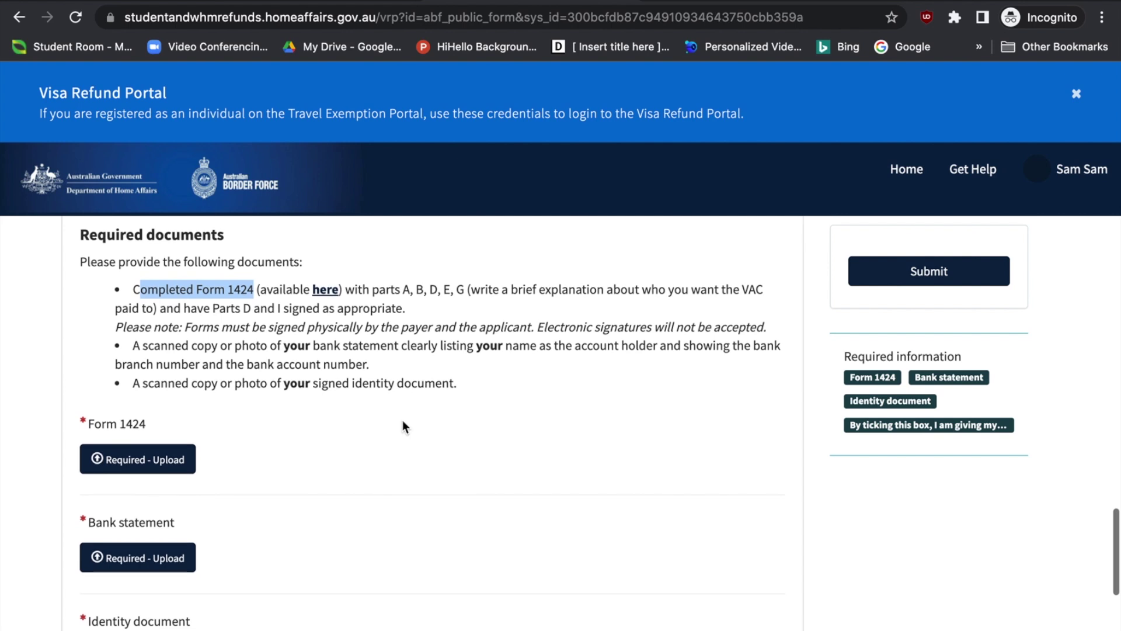
{"action": "left_click", "coordinate": [326, 290]}
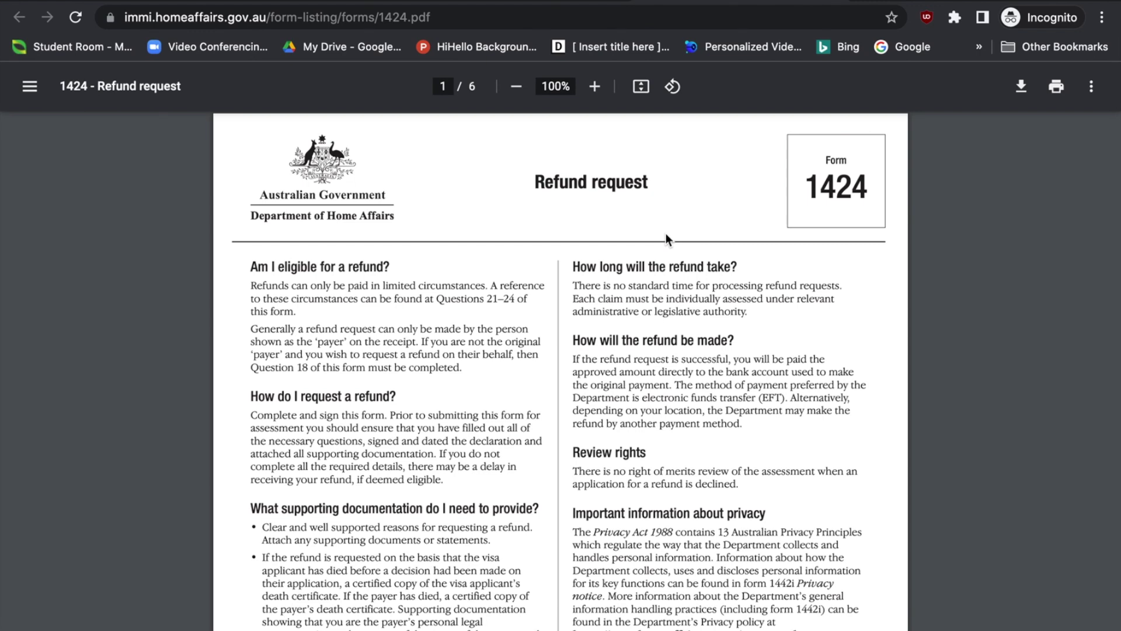
Scroll through Form 1424 to Parts G and H on page 6, then back to page 3
{"action": "scroll", "coordinate": [666, 233], "scroll_direction": "down", "scroll_amount": 1}
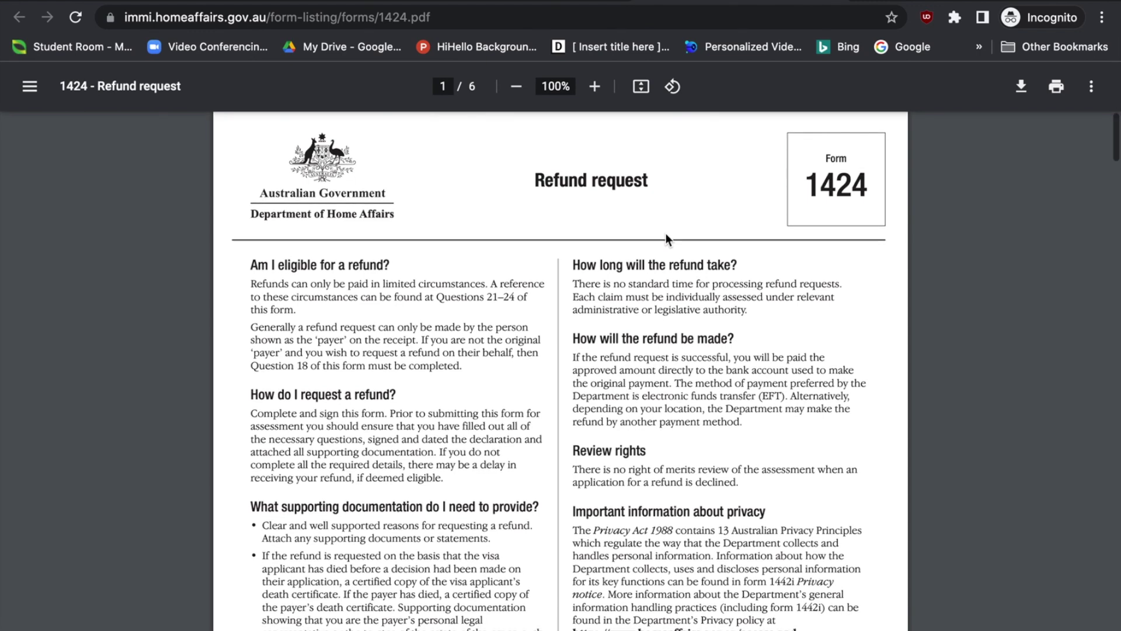
{"action": "scroll", "coordinate": [666, 233], "scroll_direction": "down", "scroll_amount": 10}
{"action": "scroll", "coordinate": [666, 233], "scroll_direction": "down", "scroll_amount": 12}
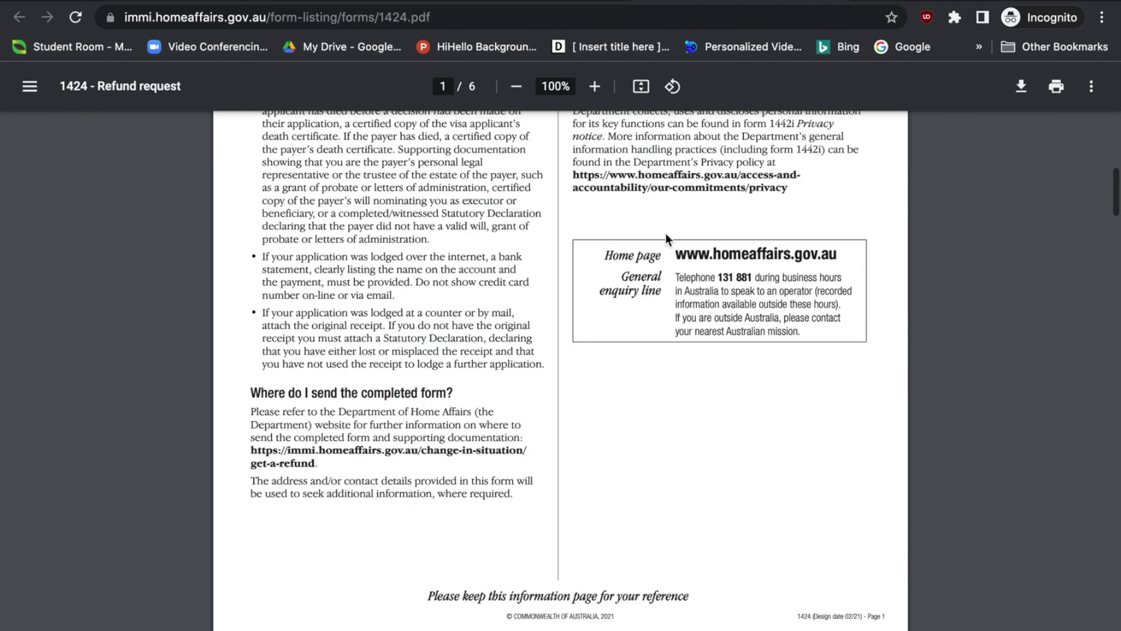
{"action": "scroll", "coordinate": [666, 233], "scroll_direction": "down", "scroll_amount": 14}
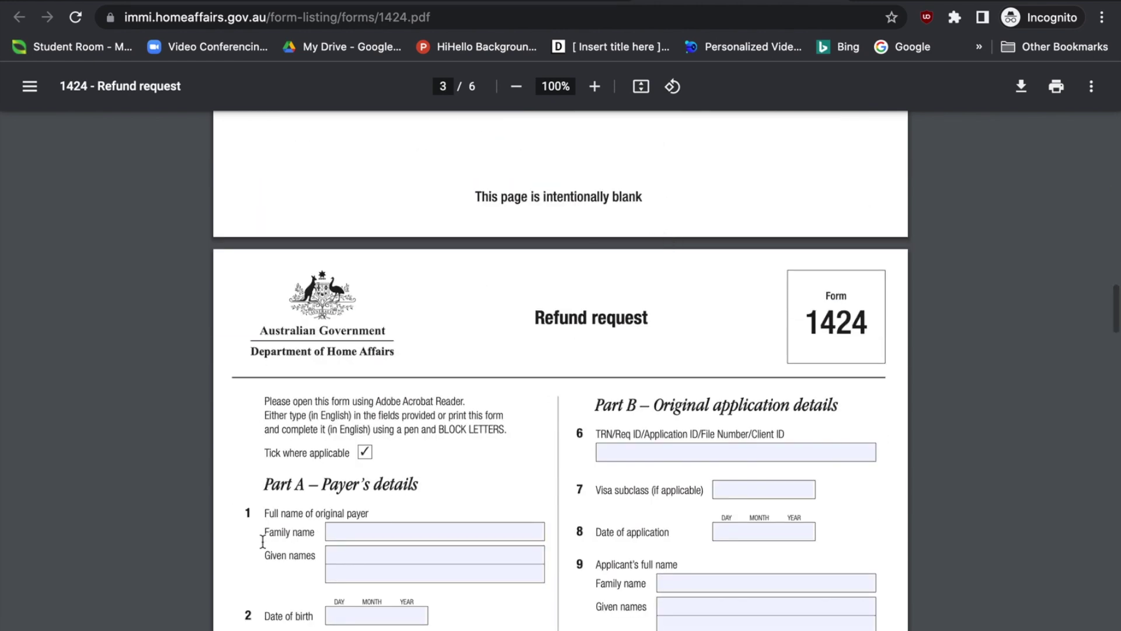
{"action": "scroll", "coordinate": [412, 532], "scroll_direction": "down", "scroll_amount": 4}
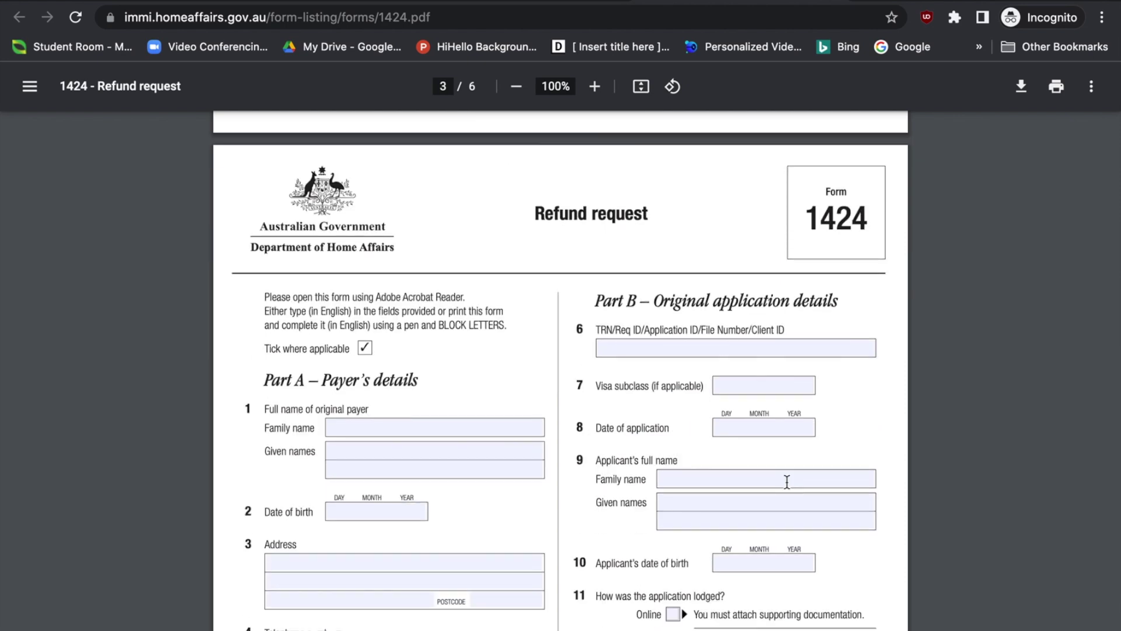
{"action": "scroll", "coordinate": [659, 389], "scroll_direction": "down", "scroll_amount": 10}
{"action": "scroll", "coordinate": [659, 389], "scroll_direction": "down", "scroll_amount": 14}
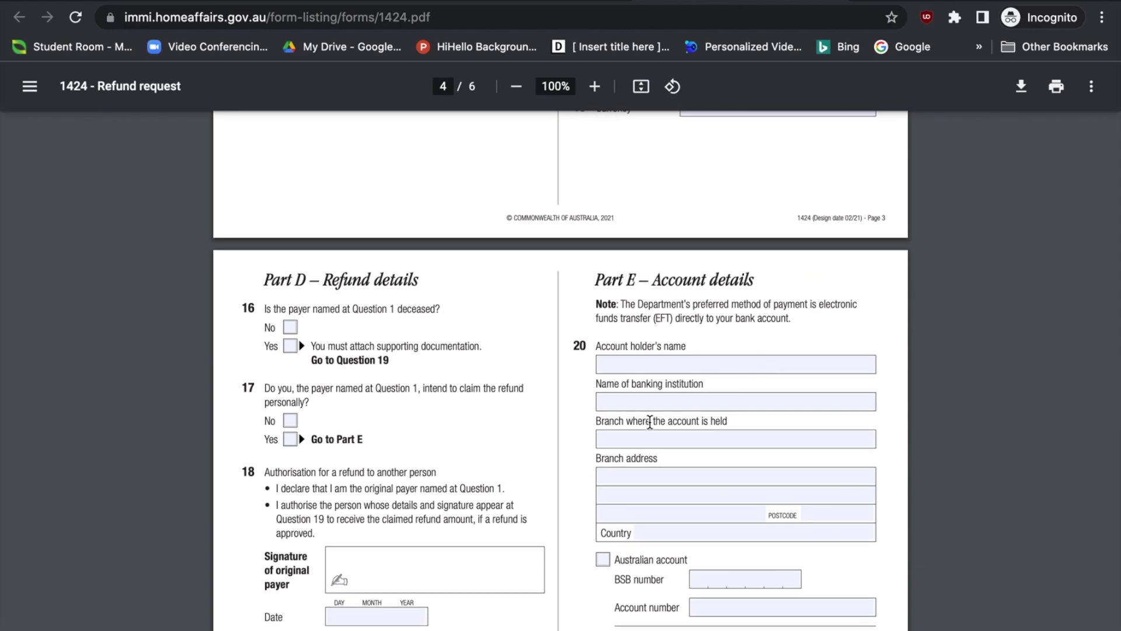
{"action": "scroll", "coordinate": [650, 422], "scroll_direction": "down", "scroll_amount": 17}
{"action": "scroll", "coordinate": [650, 421], "scroll_direction": "down", "scroll_amount": 20}
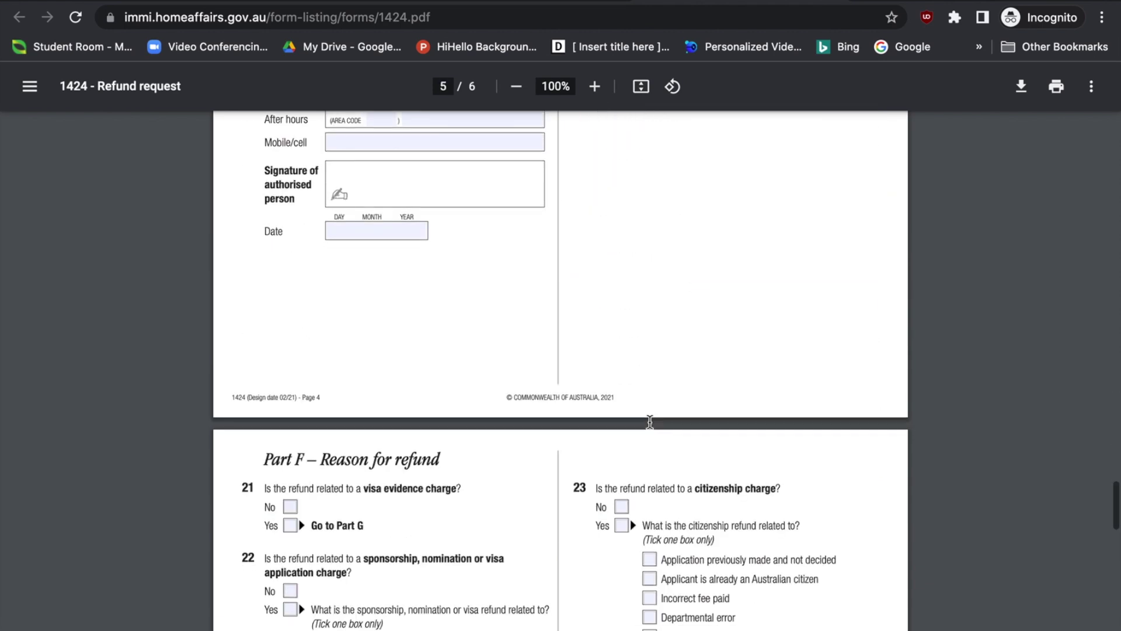
{"action": "scroll", "coordinate": [649, 422], "scroll_direction": "down", "scroll_amount": 4}
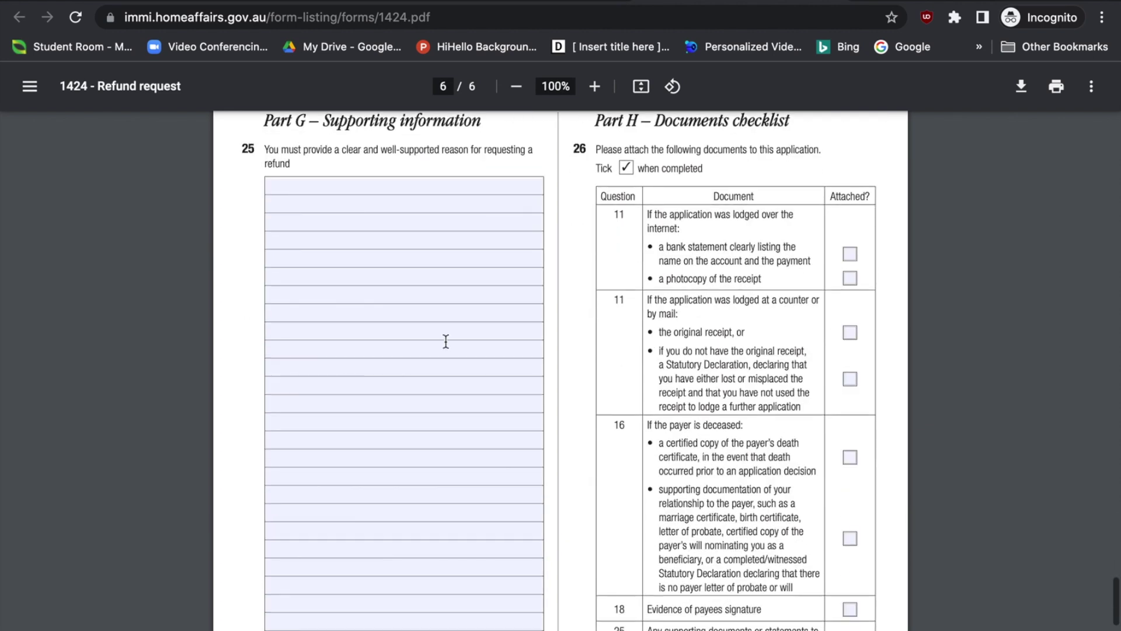
{"action": "scroll", "coordinate": [443, 343], "scroll_direction": "up", "scroll_amount": 1}
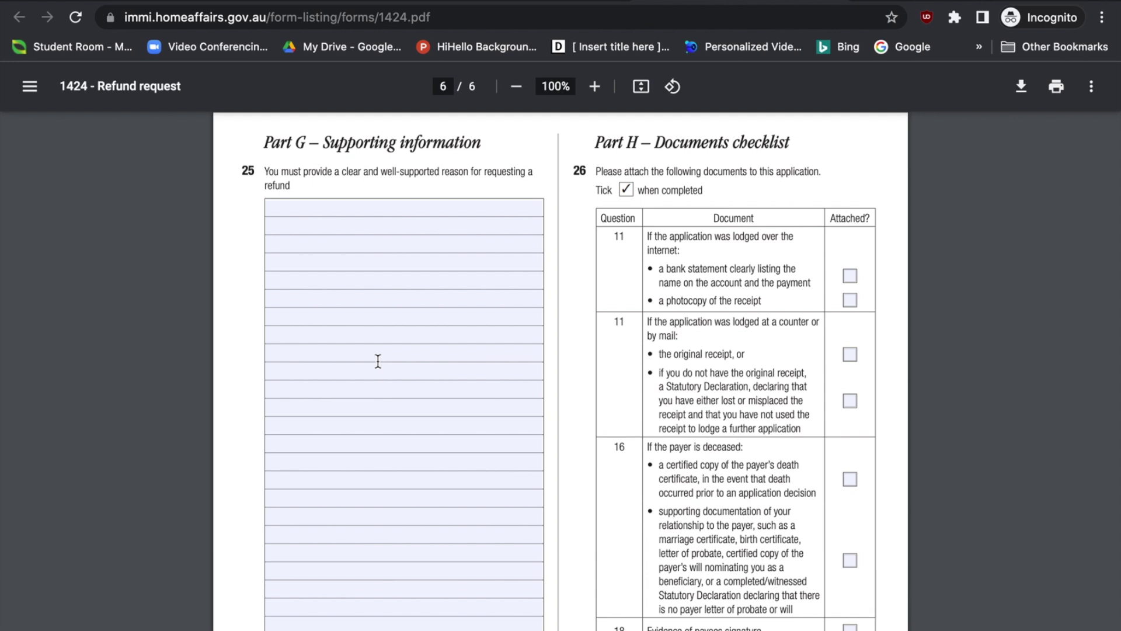
{"action": "scroll", "coordinate": [378, 361], "scroll_direction": "up", "scroll_amount": 20}
{"action": "scroll", "coordinate": [379, 382], "scroll_direction": "up", "scroll_amount": 20}
{"action": "scroll", "coordinate": [381, 391], "scroll_direction": "down", "scroll_amount": 5}
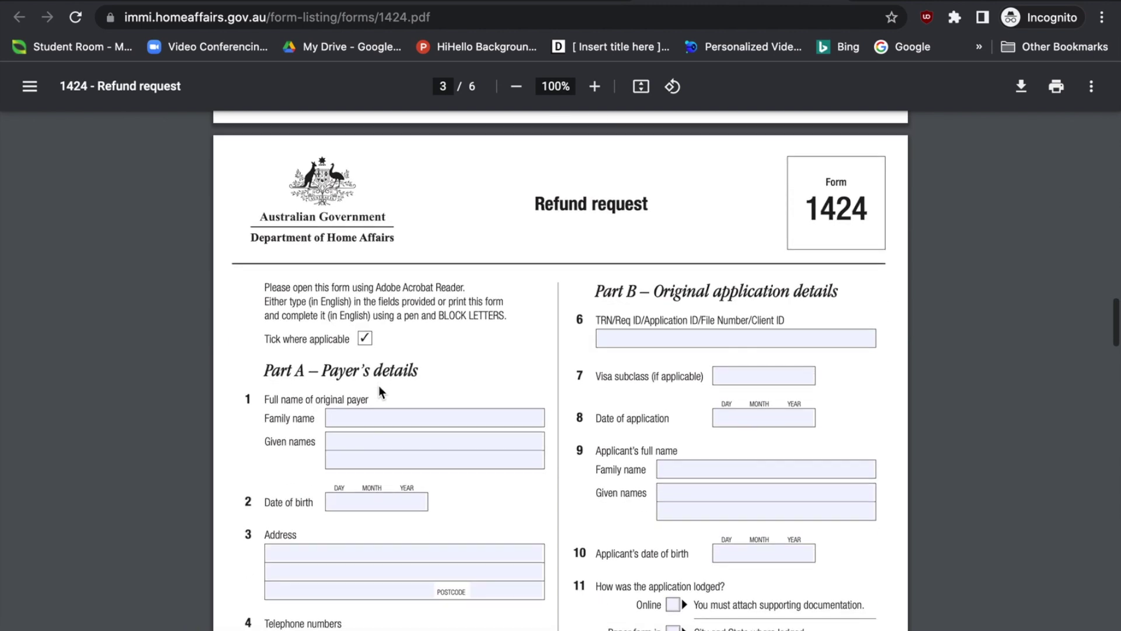
{"action": "scroll", "coordinate": [378, 386], "scroll_direction": "down", "scroll_amount": 2}
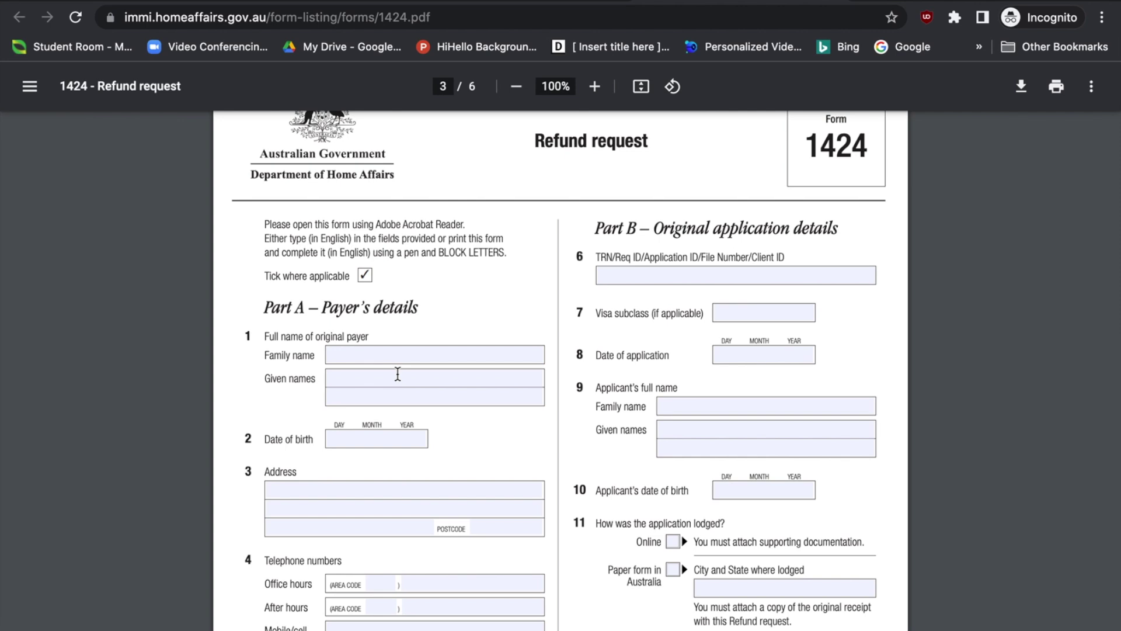
Step through the Part A payer's detail fields, from family name to email address
{"action": "scroll", "coordinate": [398, 372], "scroll_direction": "down", "scroll_amount": 1}
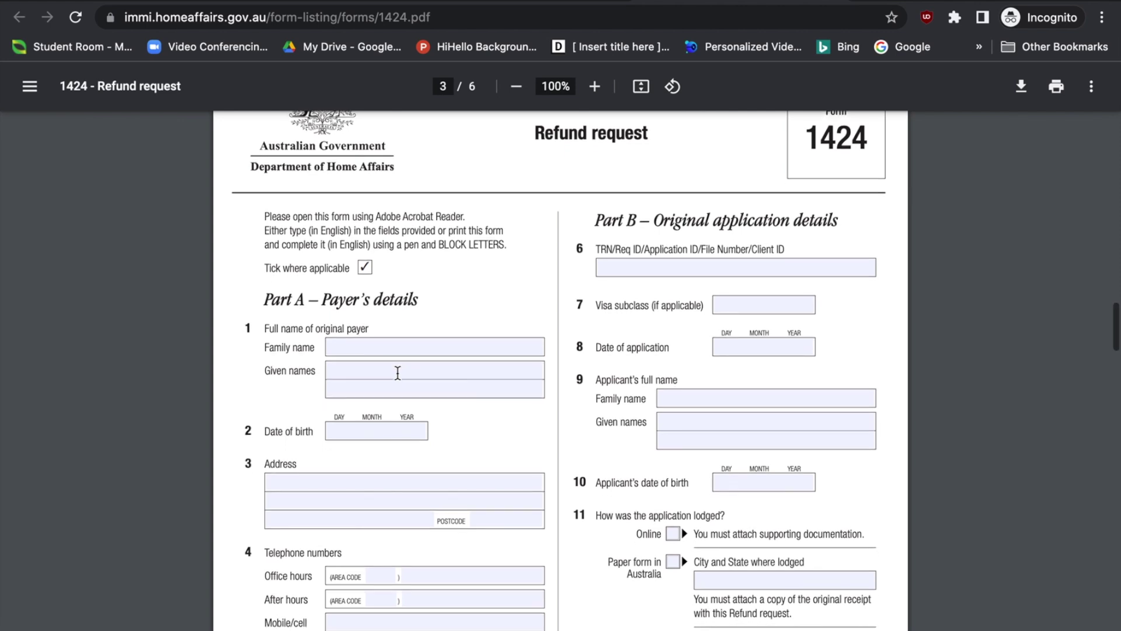
{"action": "left_click", "coordinate": [353, 338]}
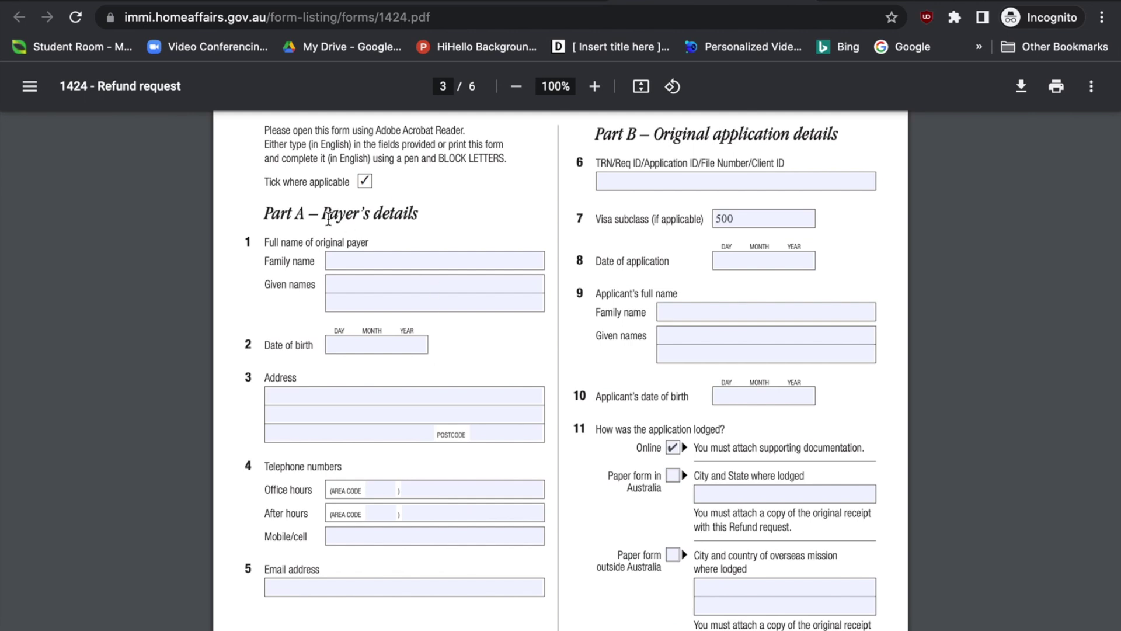
{"action": "left_click_drag", "start_coordinate": [271, 216], "coordinate": [332, 594]}
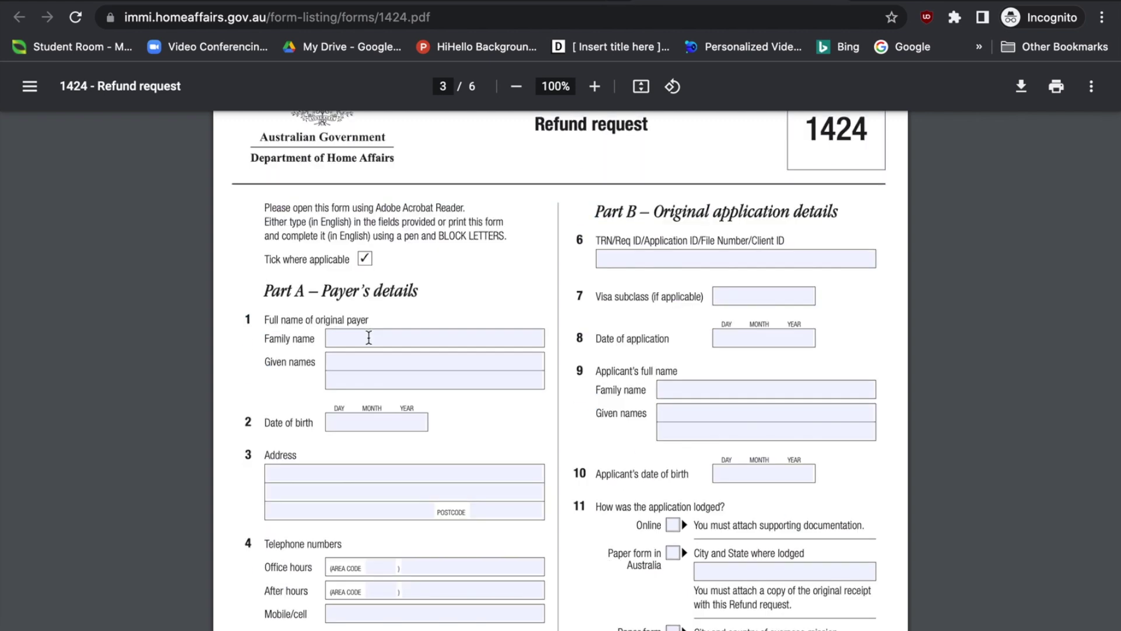
{"action": "left_click", "coordinate": [363, 336]}
{"action": "left_click", "coordinate": [364, 365]}
{"action": "left_click", "coordinate": [344, 426]}
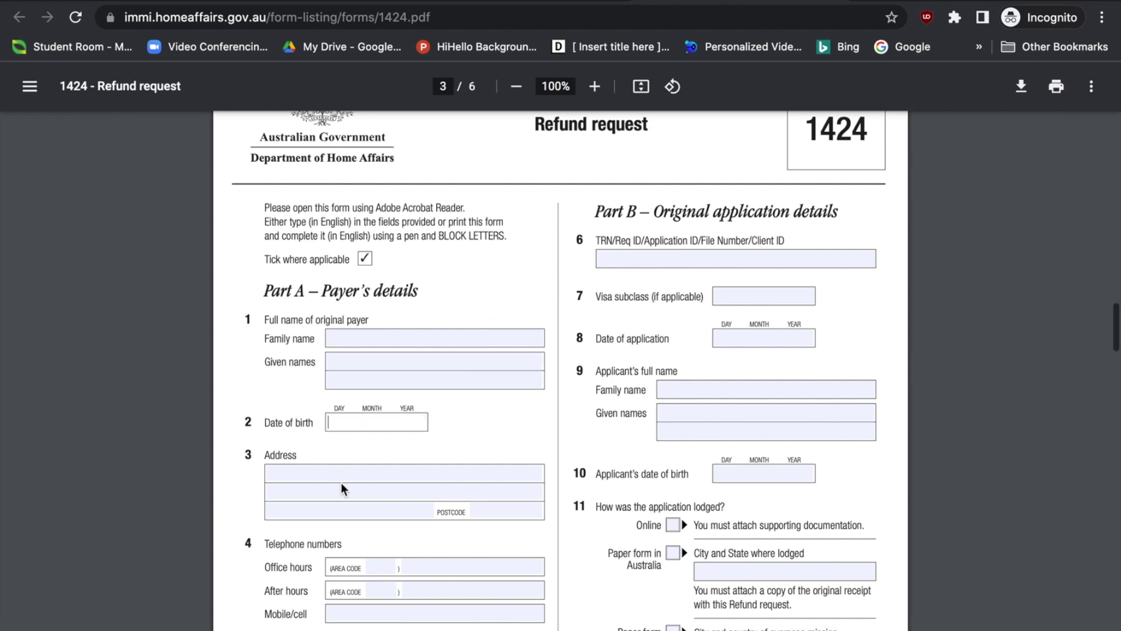
{"action": "scroll", "coordinate": [341, 482], "scroll_direction": "down", "scroll_amount": 1}
{"action": "left_click", "coordinate": [344, 446]}
{"action": "left_click", "coordinate": [494, 478]}
{"action": "scroll", "coordinate": [458, 551], "scroll_direction": "down", "scroll_amount": 1}
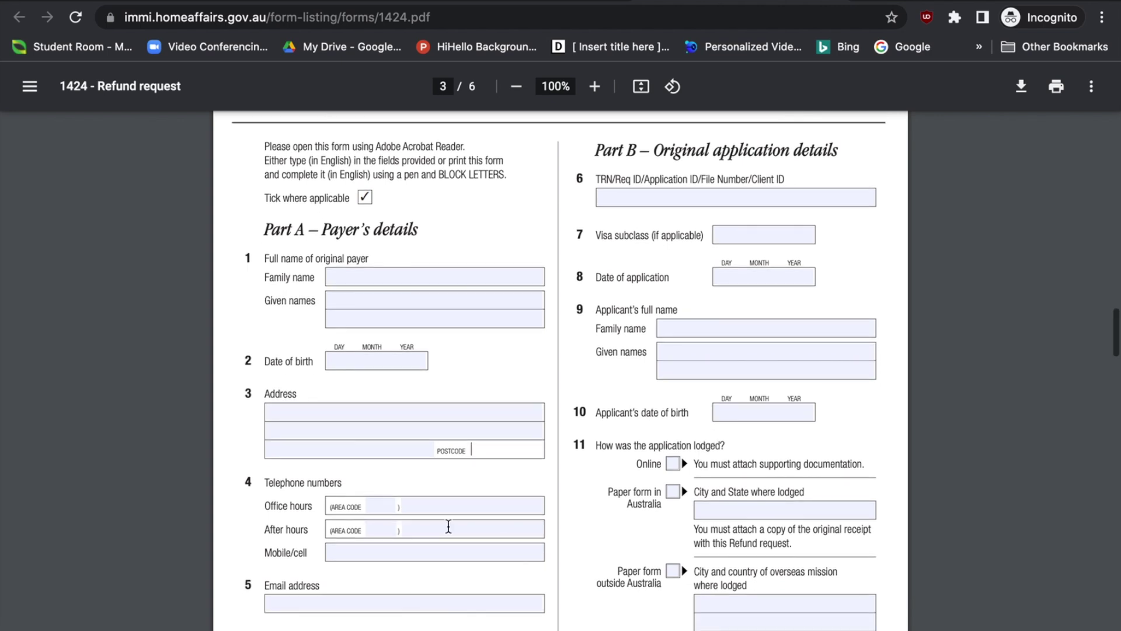
{"action": "scroll", "coordinate": [426, 546], "scroll_direction": "down", "scroll_amount": 1}
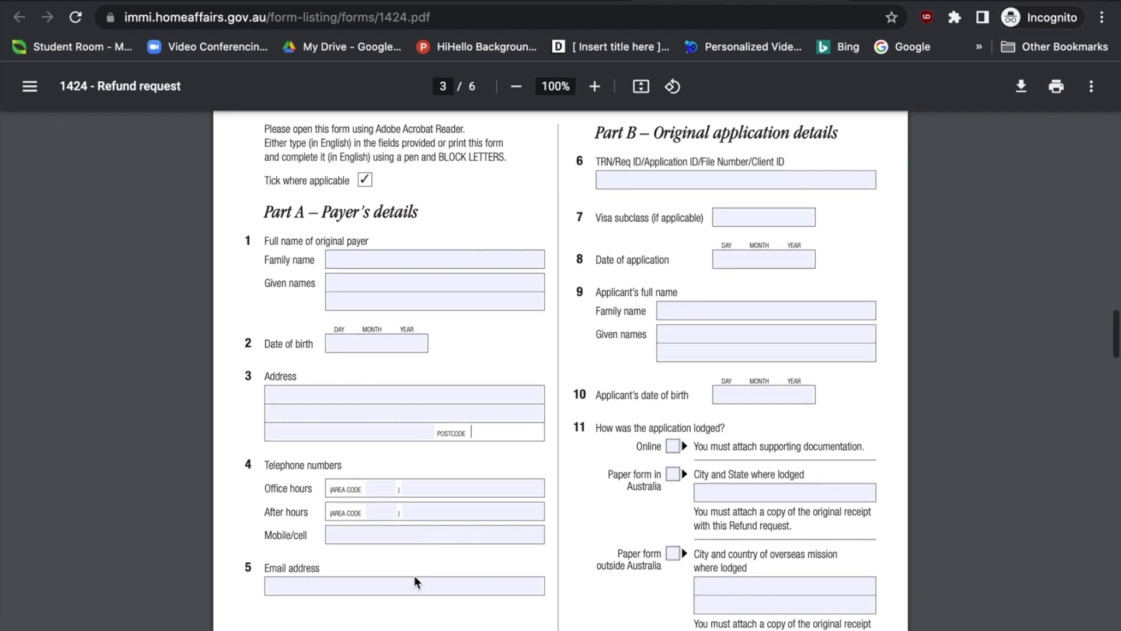
{"action": "left_click", "coordinate": [411, 580]}
{"action": "scroll", "coordinate": [411, 580], "scroll_direction": "up", "scroll_amount": 1}
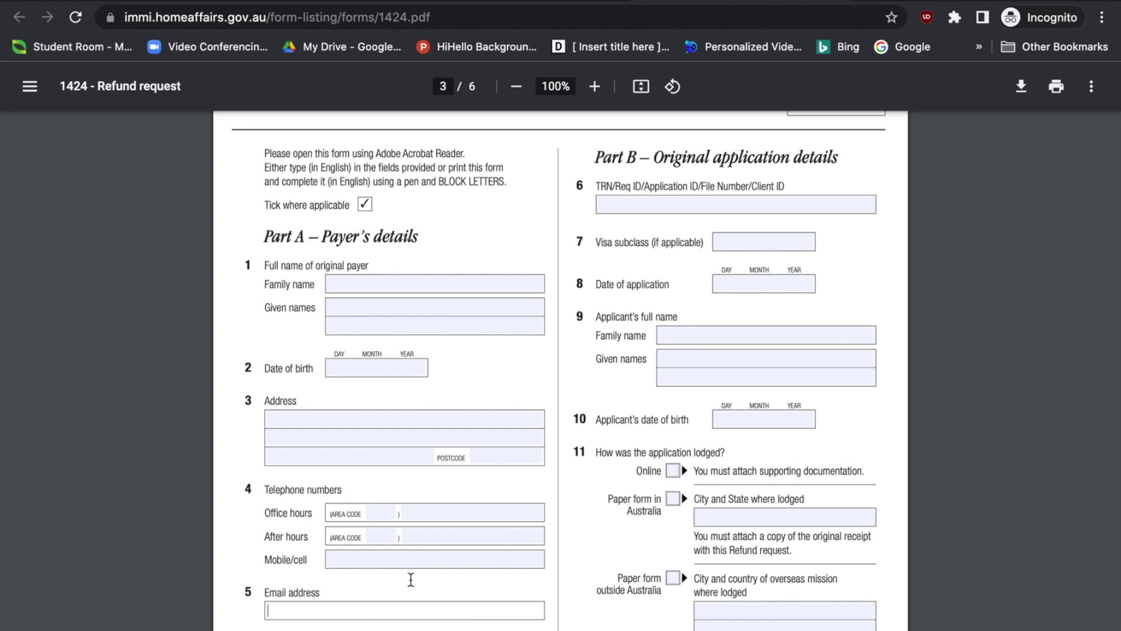
Enter visa subclass 500 in Part B and step through the applicant's detail fields
{"action": "left_click_drag", "start_coordinate": [597, 156], "coordinate": [833, 161]}
{"action": "left_click_drag", "start_coordinate": [596, 185], "coordinate": [771, 186]}
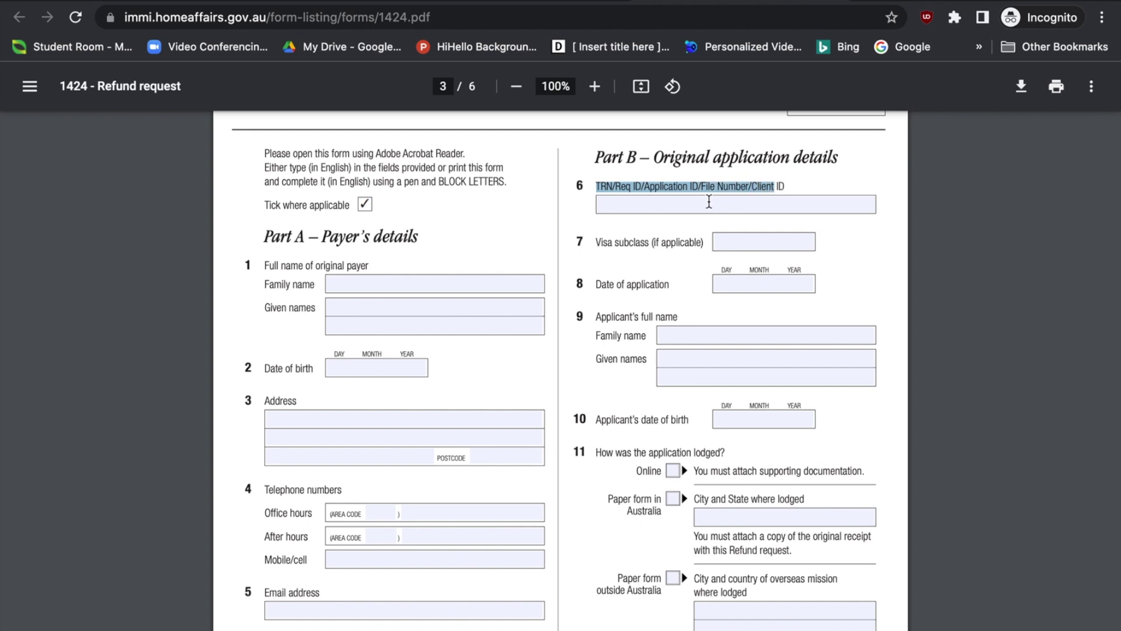
{"action": "left_click", "coordinate": [709, 202]}
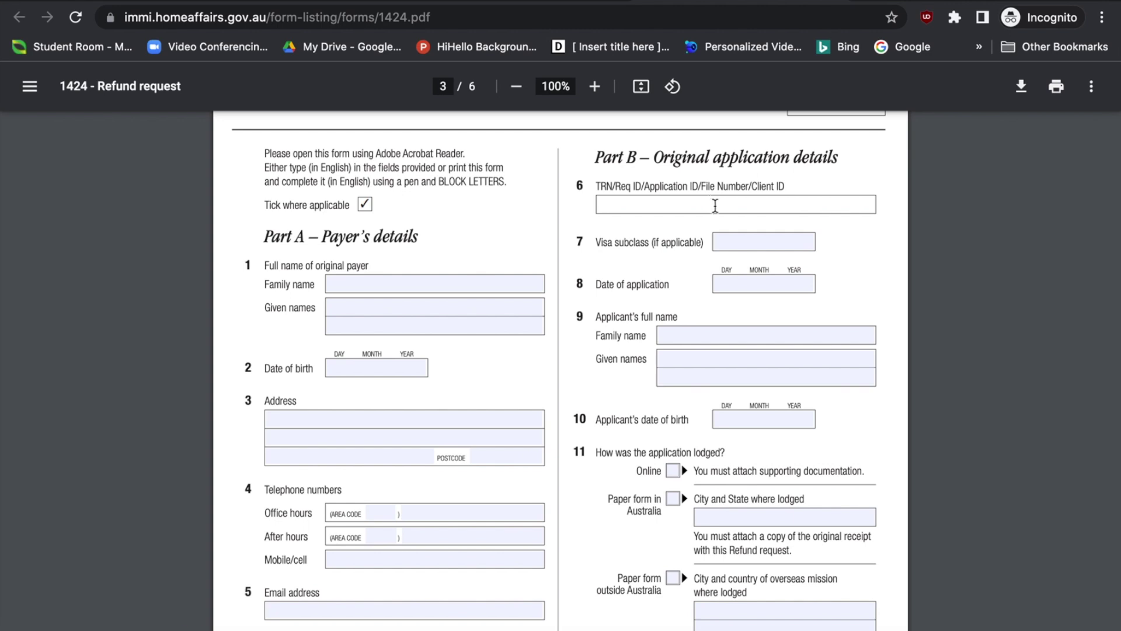
{"action": "left_click", "coordinate": [733, 241]}
{"action": "type", "text": "500"}
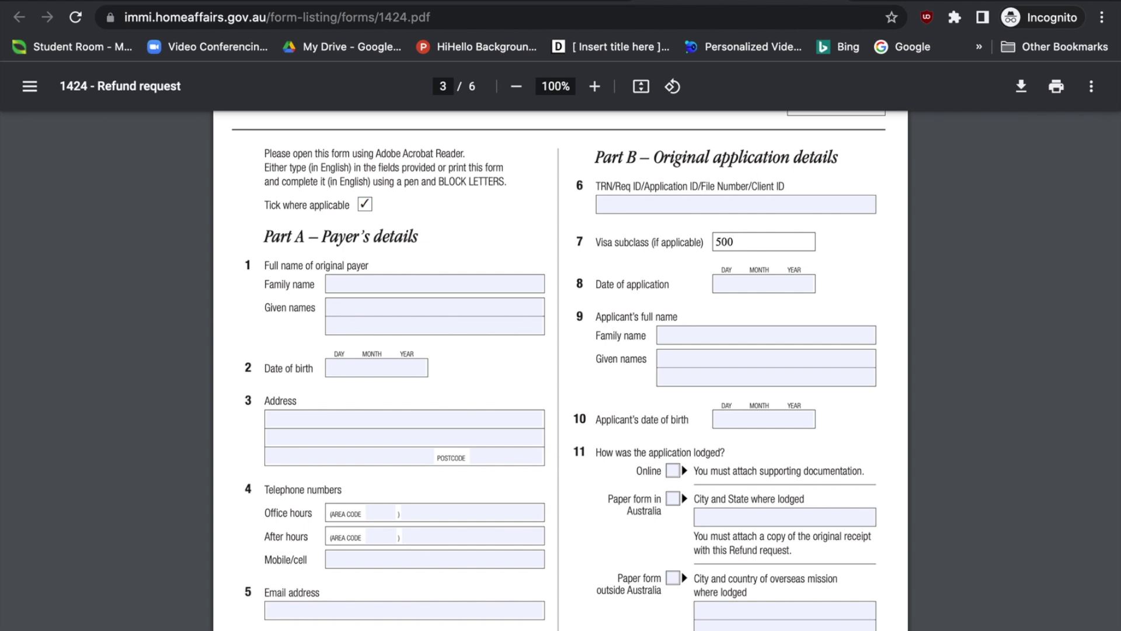
{"action": "left_click", "coordinate": [728, 287]}
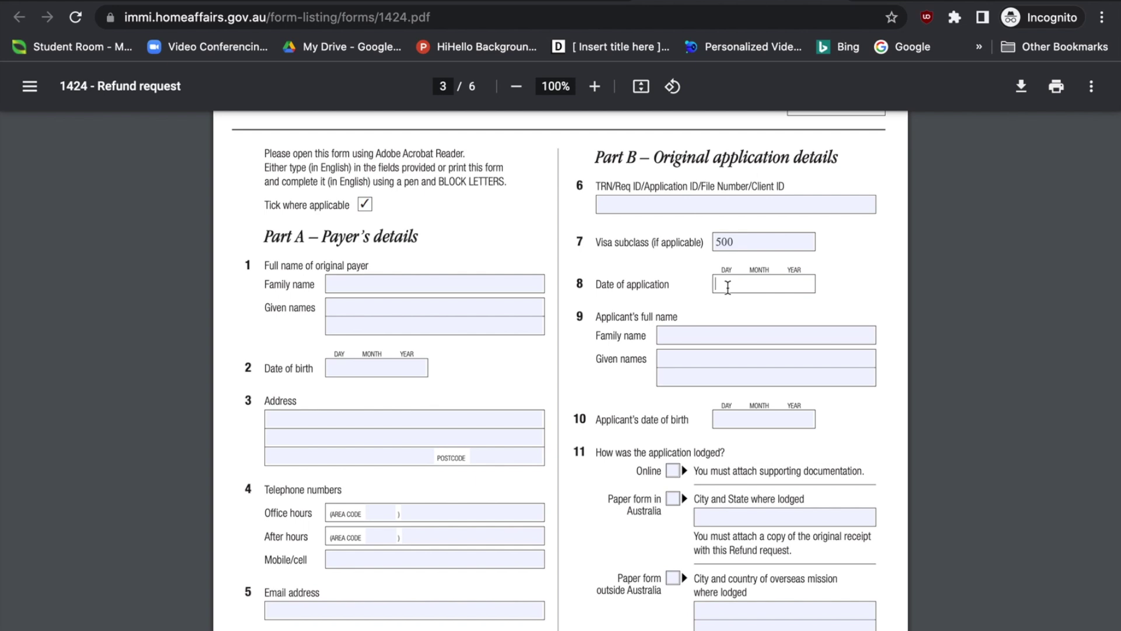
{"action": "left_click", "coordinate": [672, 334]}
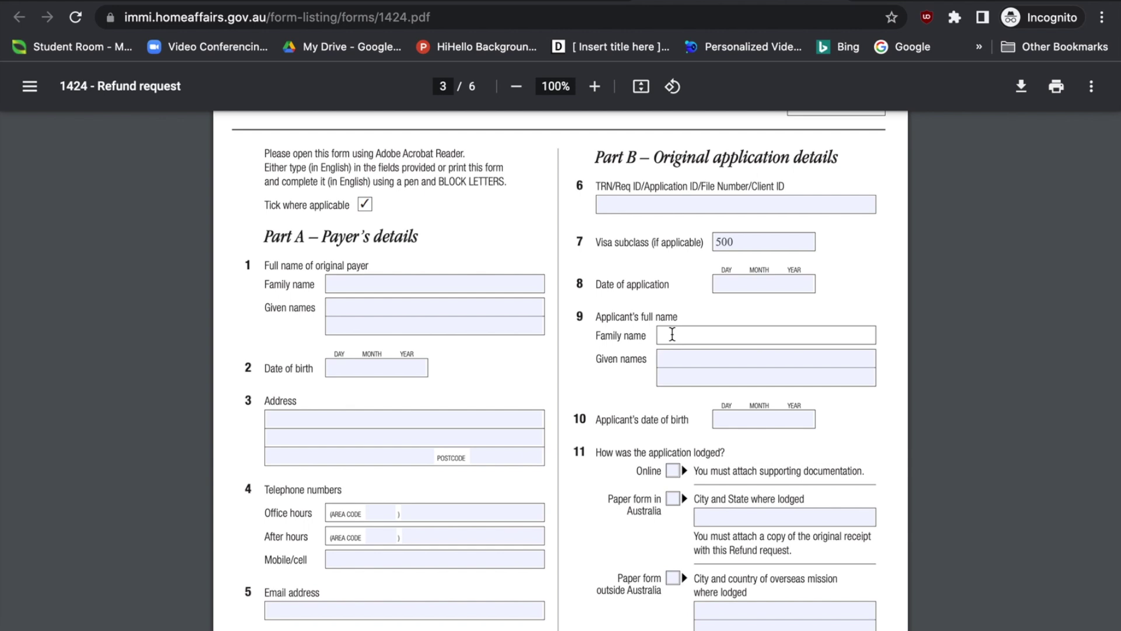
{"action": "left_click", "coordinate": [670, 365]}
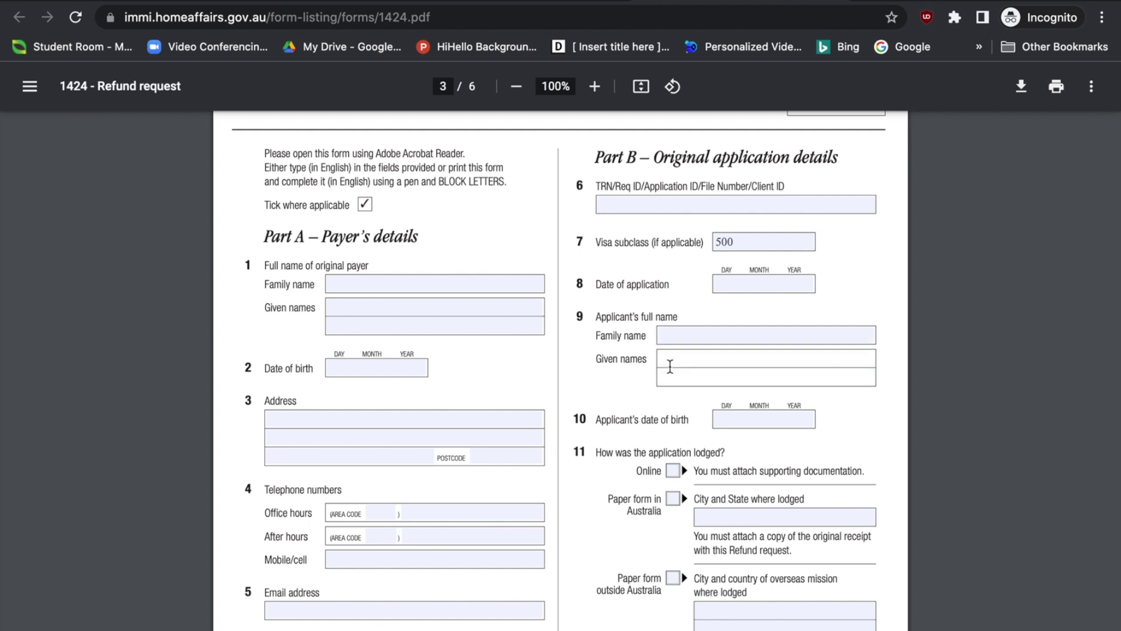
{"action": "left_click", "coordinate": [740, 420]}
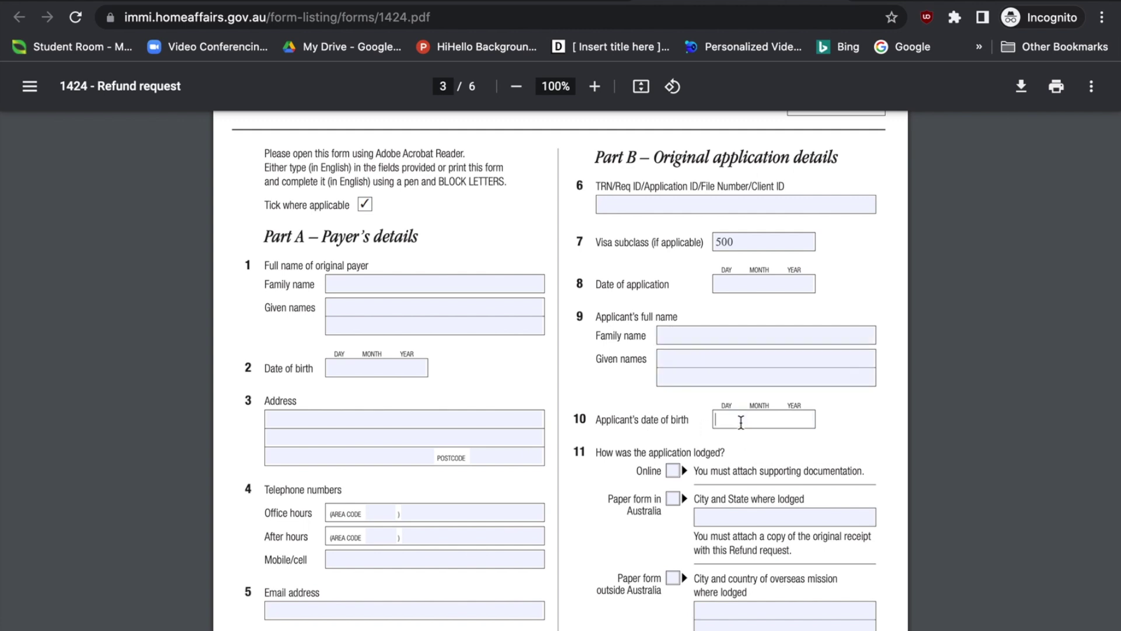
{"action": "scroll", "coordinate": [741, 421], "scroll_direction": "down", "scroll_amount": 3}
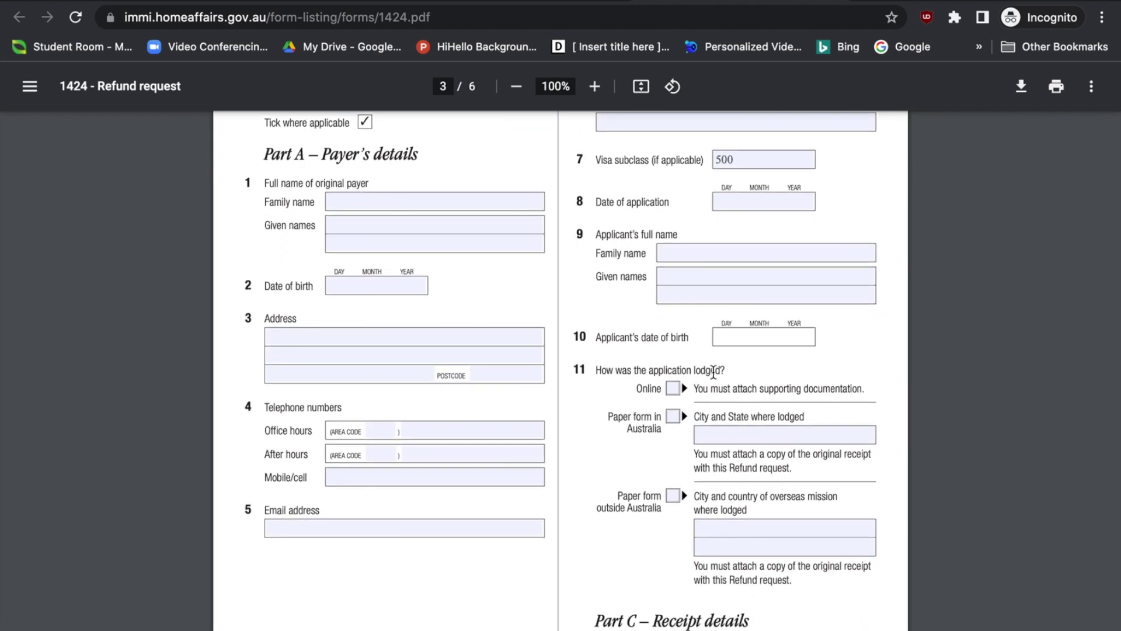
Mark question 11 as lodged Online after trying both Paper form options
{"action": "left_click", "coordinate": [674, 388]}
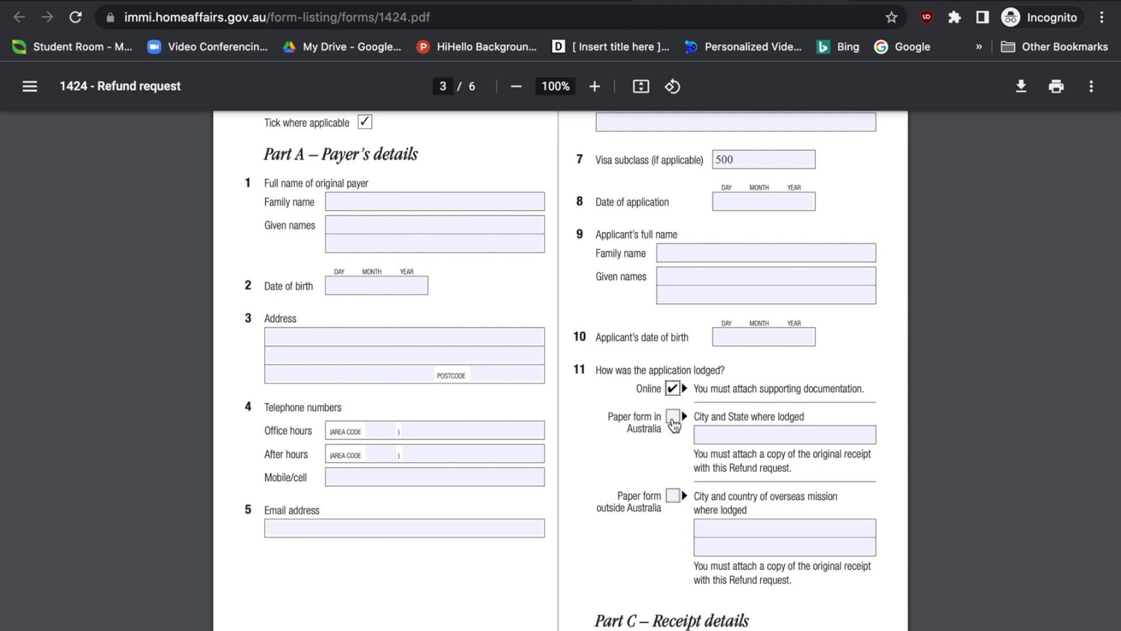
{"action": "left_click", "coordinate": [673, 419]}
{"action": "left_click", "coordinate": [673, 496]}
{"action": "left_click", "coordinate": [732, 499]}
{"action": "mouse_move", "coordinate": [732, 499]}
{"action": "left_mouse_down"}
{"action": "mouse_move", "coordinate": [754, 501]}
{"action": "mouse_move", "coordinate": [742, 510]}
{"action": "left_mouse_up"}
{"action": "left_click", "coordinate": [766, 529]}
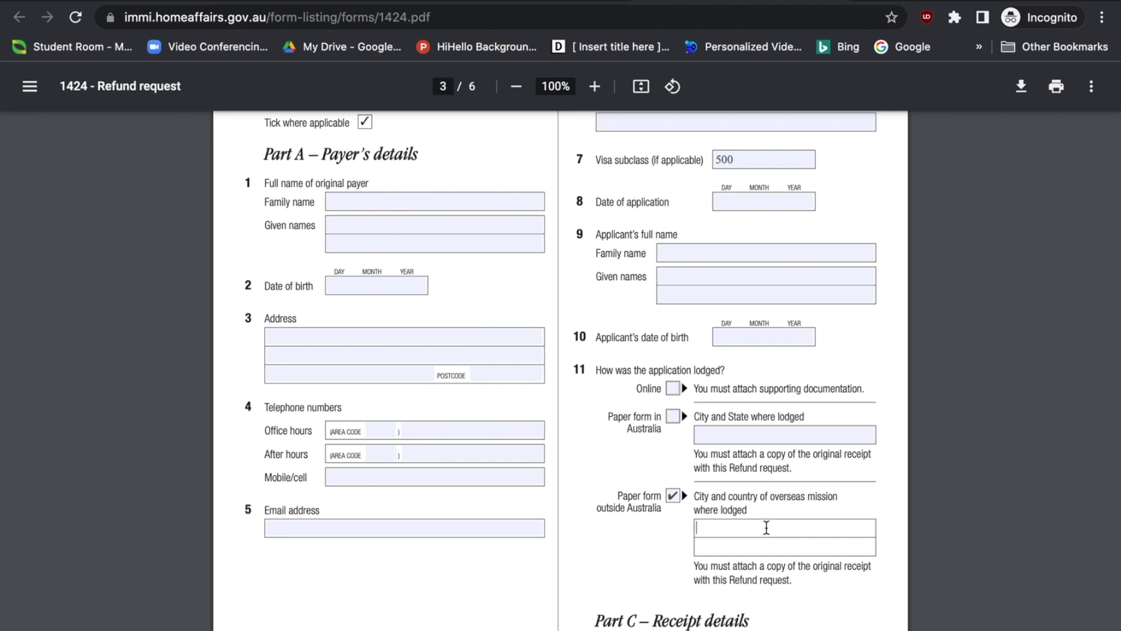
{"action": "left_click", "coordinate": [674, 391]}
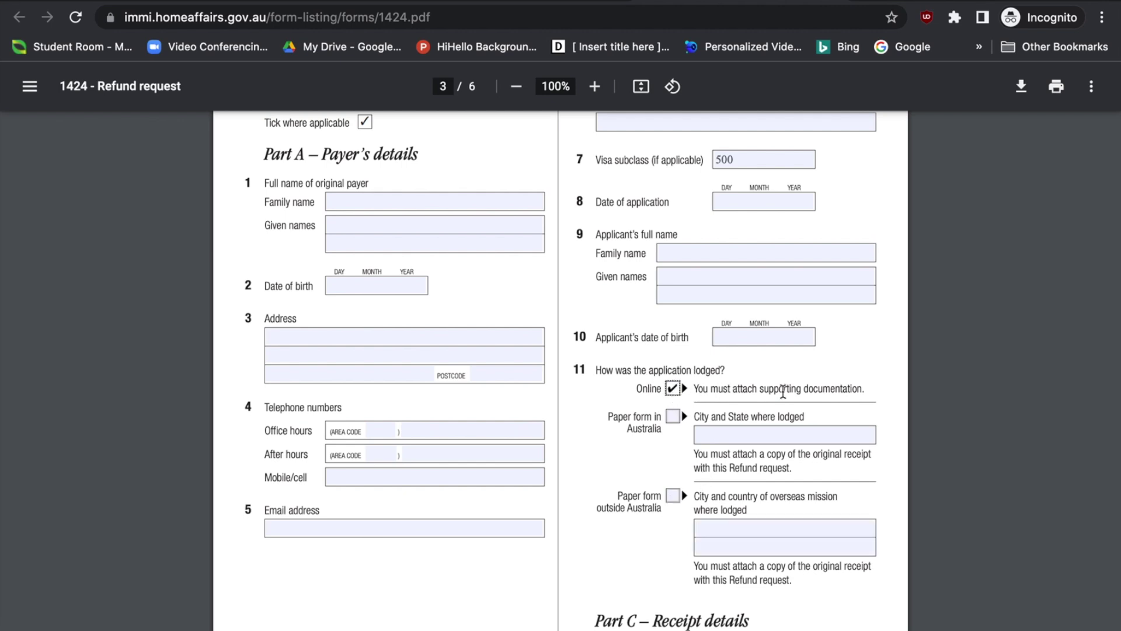
Scroll down to page 4 showing Parts D and E
{"action": "scroll", "coordinate": [768, 533], "scroll_direction": "down", "scroll_amount": 1}
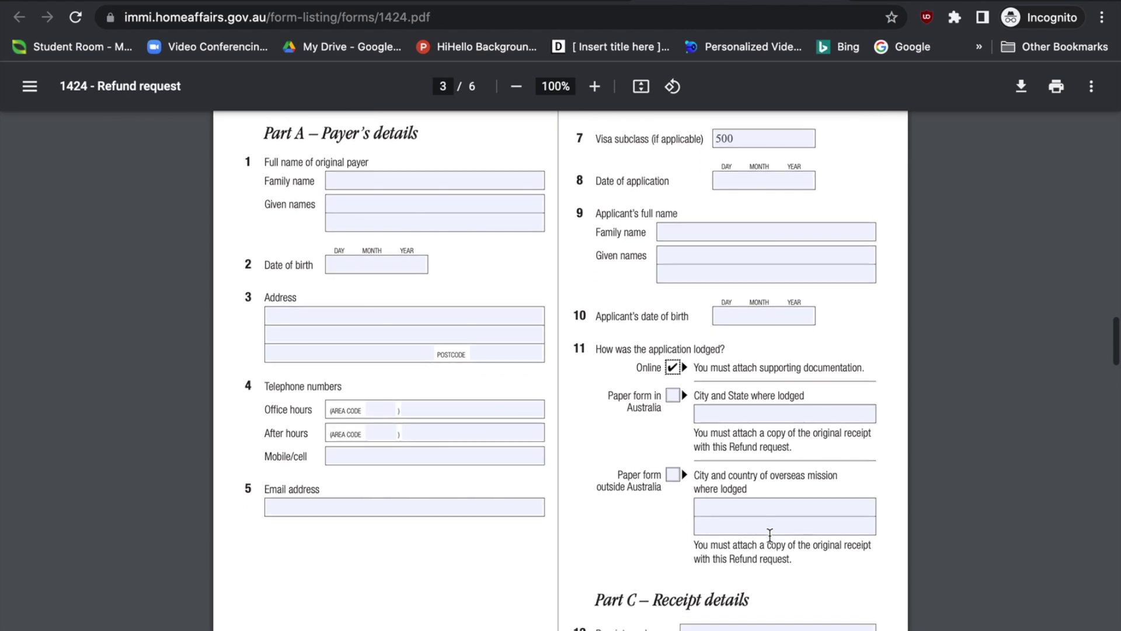
{"action": "scroll", "coordinate": [769, 535], "scroll_direction": "down", "scroll_amount": 2}
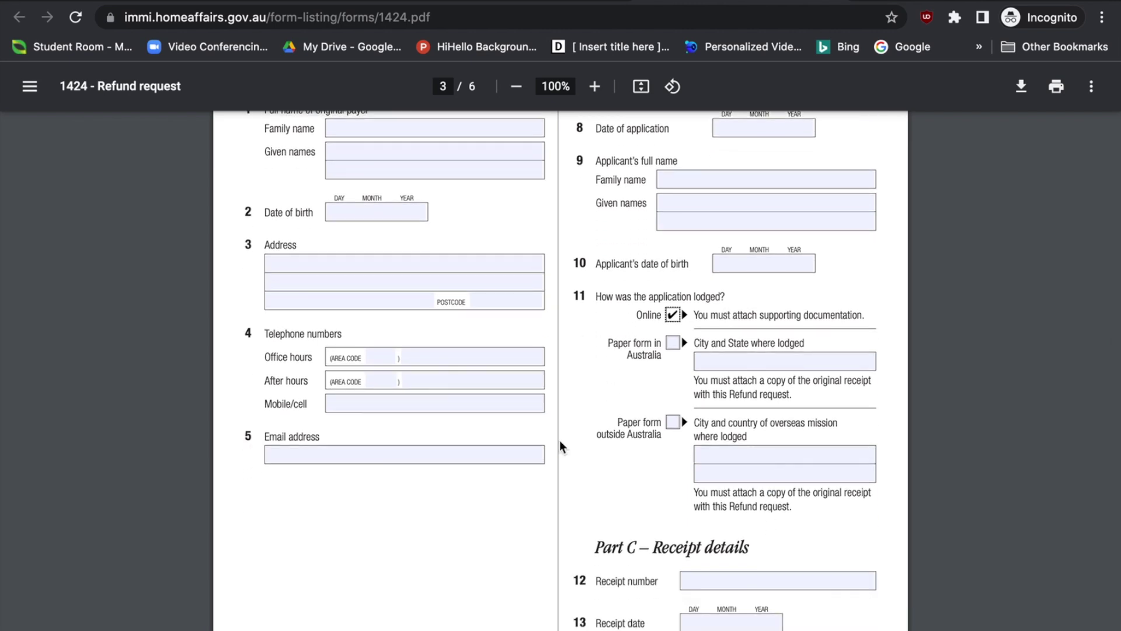
{"action": "scroll", "coordinate": [689, 326], "scroll_direction": "up", "scroll_amount": 2}
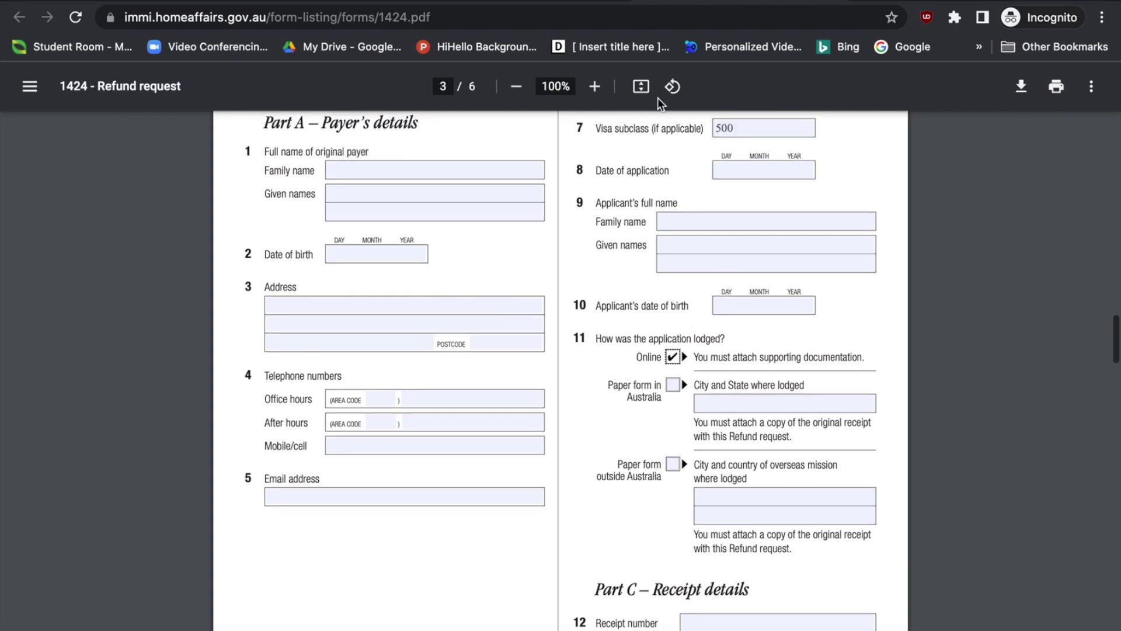
{"action": "scroll", "coordinate": [619, 450], "scroll_direction": "up", "scroll_amount": 1}
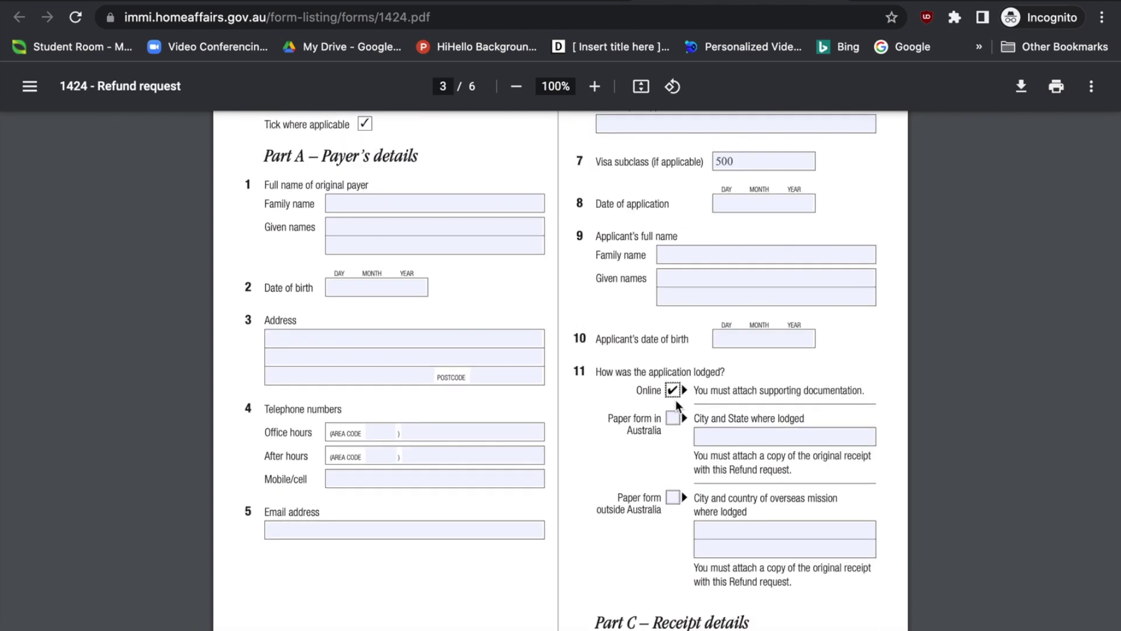
{"action": "scroll", "coordinate": [708, 454], "scroll_direction": "up", "scroll_amount": 1}
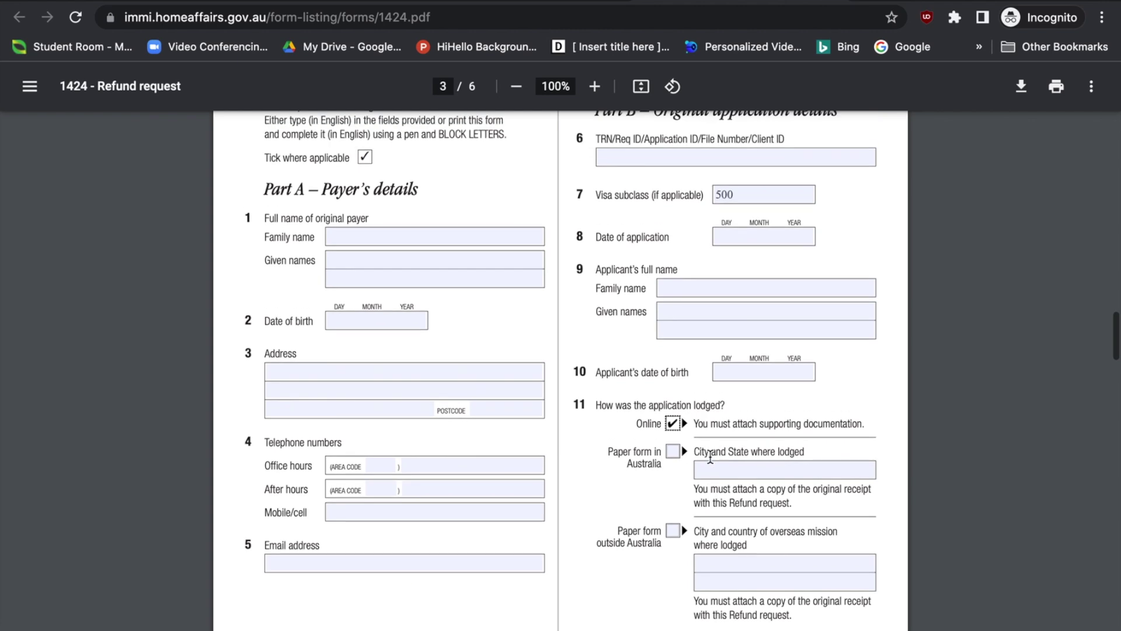
{"action": "scroll", "coordinate": [711, 389], "scroll_direction": "down", "scroll_amount": 4}
{"action": "scroll", "coordinate": [711, 387], "scroll_direction": "down", "scroll_amount": 4}
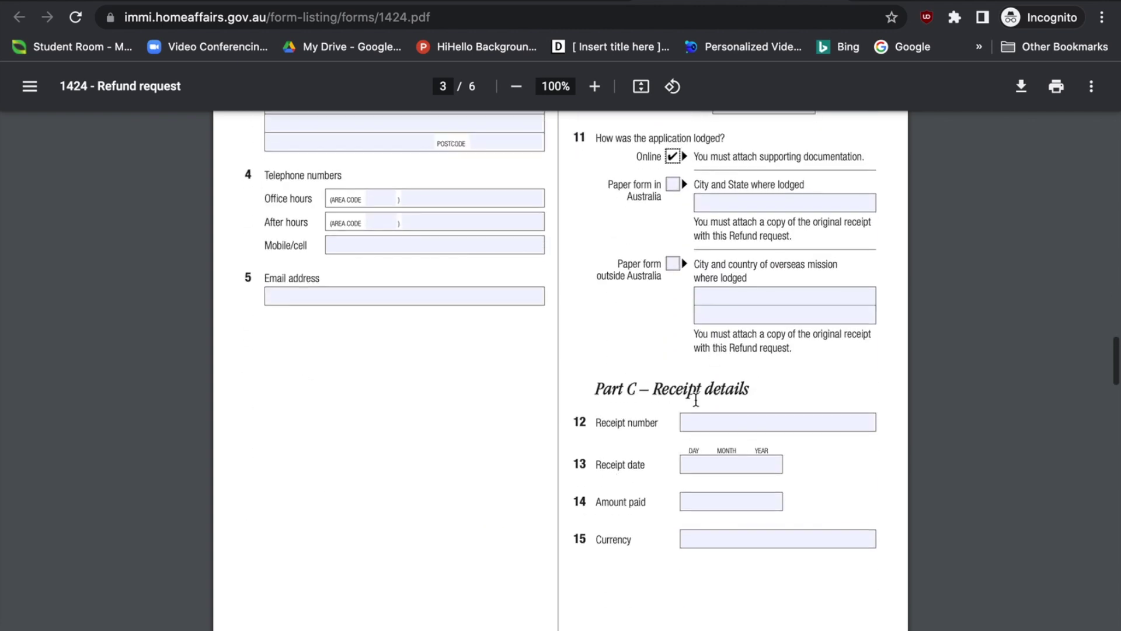
{"action": "scroll", "coordinate": [598, 528], "scroll_direction": "down", "scroll_amount": 5}
{"action": "scroll", "coordinate": [599, 528], "scroll_direction": "down", "scroll_amount": 5}
{"action": "scroll", "coordinate": [599, 528], "scroll_direction": "down", "scroll_amount": 2}
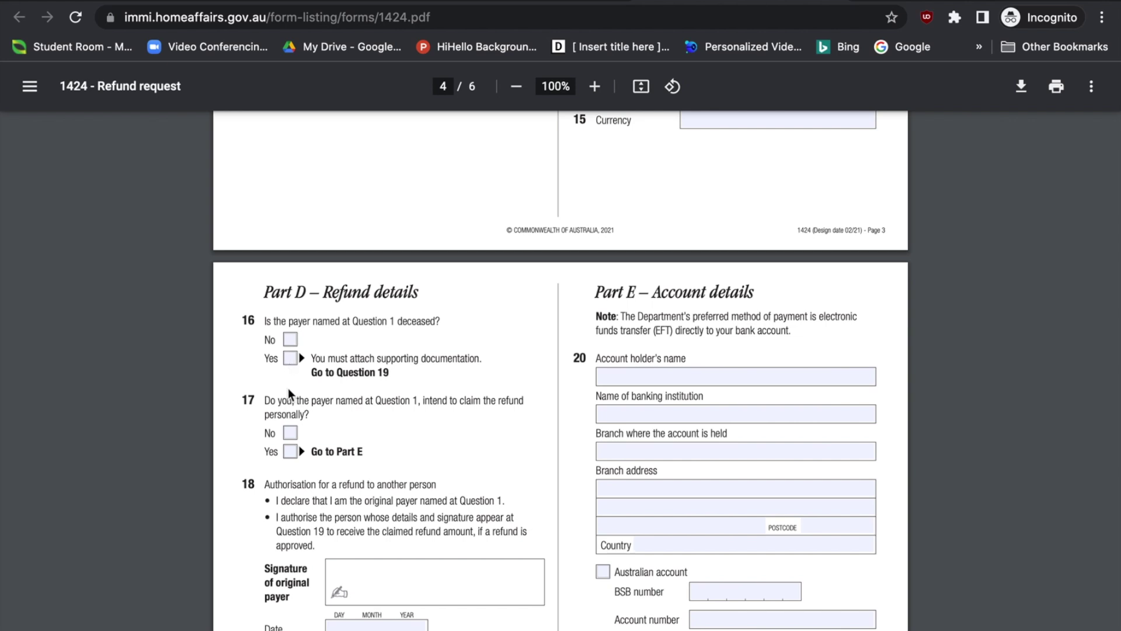
{"action": "left_click", "coordinate": [294, 345]}
{"action": "scroll", "coordinate": [302, 384], "scroll_direction": "down", "scroll_amount": 1}
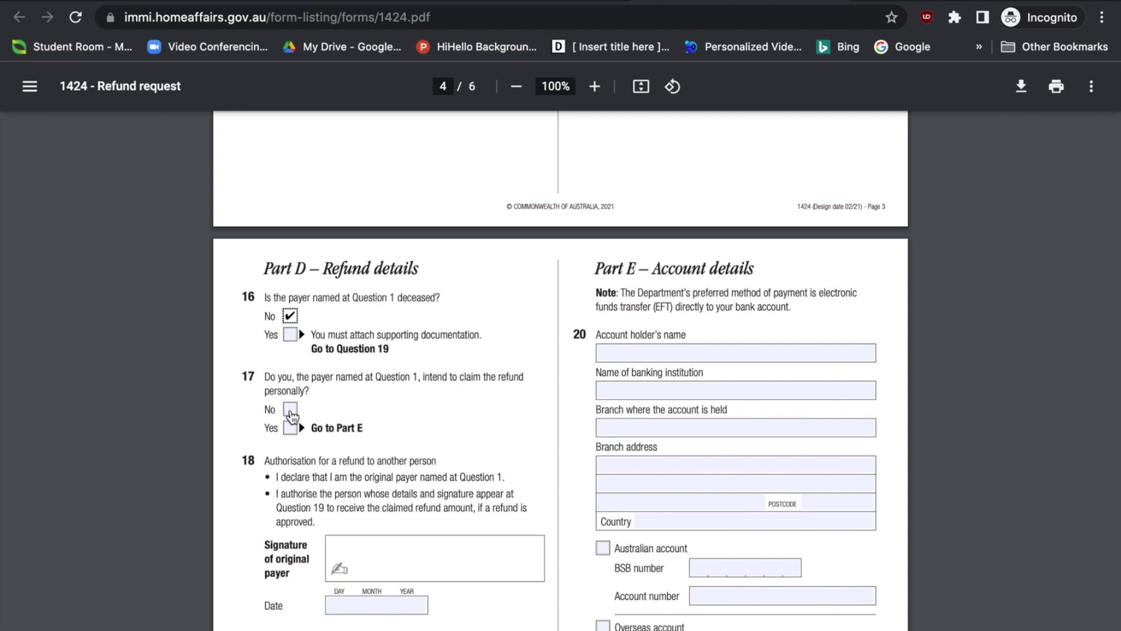
{"action": "left_click", "coordinate": [290, 411]}
{"action": "scroll", "coordinate": [265, 333], "scroll_direction": "down", "scroll_amount": 2}
{"action": "left_click_drag", "start_coordinate": [264, 333], "coordinate": [441, 331]}
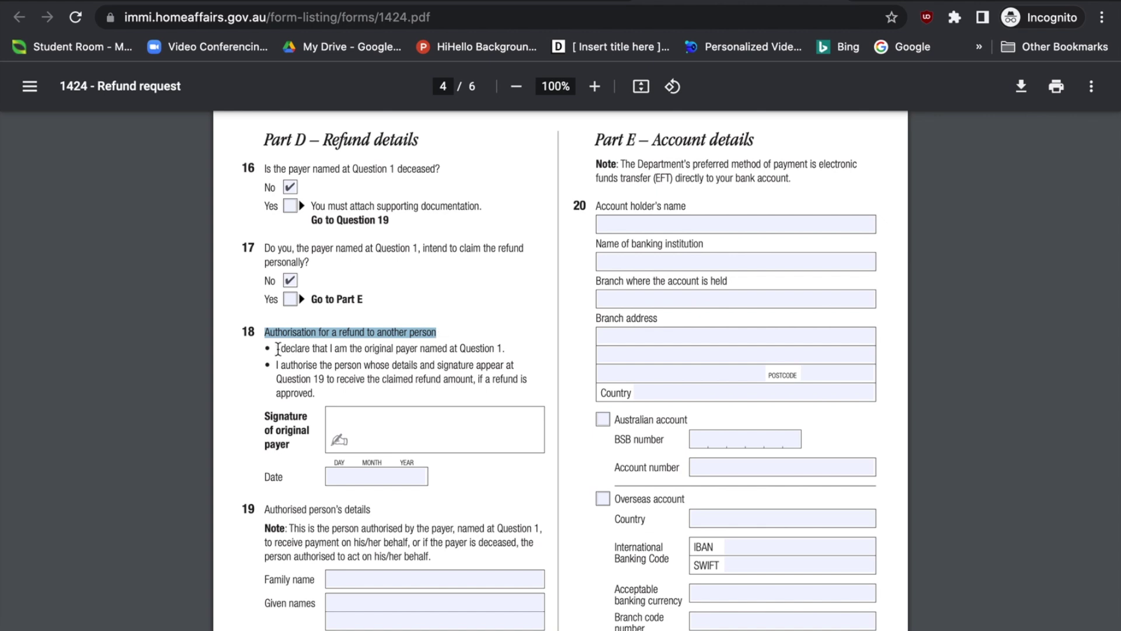
{"action": "left_click", "coordinate": [334, 345]}
{"action": "left_click_drag", "start_coordinate": [451, 346], "coordinate": [506, 349]}
{"action": "mouse_move", "coordinate": [282, 365]}
{"action": "left_mouse_down"}
{"action": "mouse_move", "coordinate": [442, 366]}
{"action": "mouse_move", "coordinate": [325, 378]}
{"action": "mouse_move", "coordinate": [473, 380]}
{"action": "mouse_move", "coordinate": [325, 393]}
{"action": "left_mouse_up"}
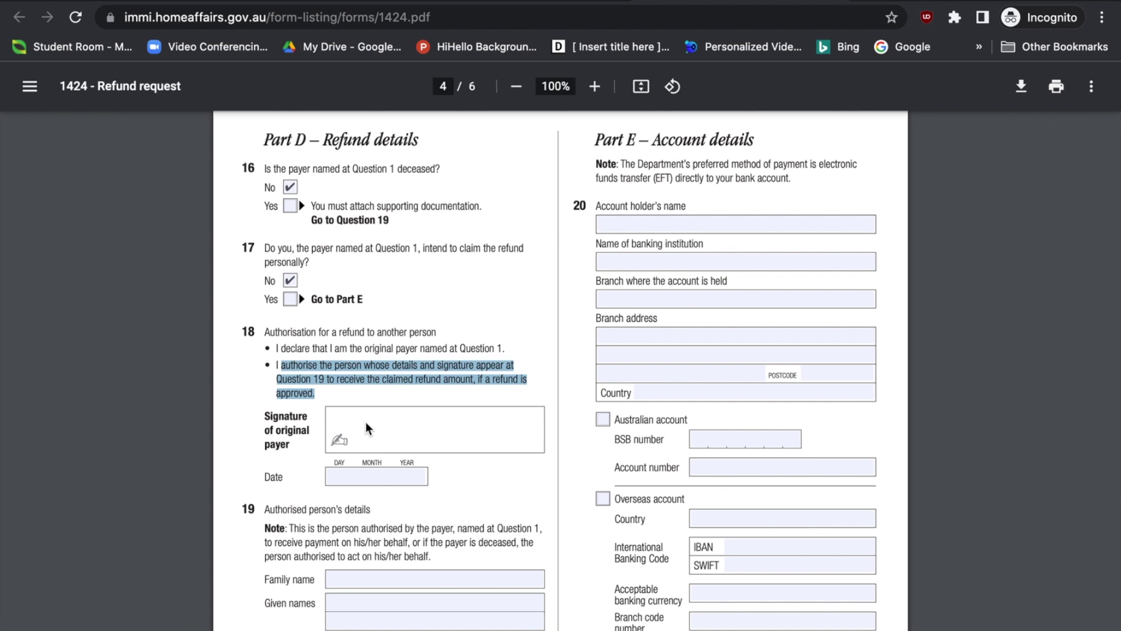
{"action": "left_click", "coordinate": [342, 475]}
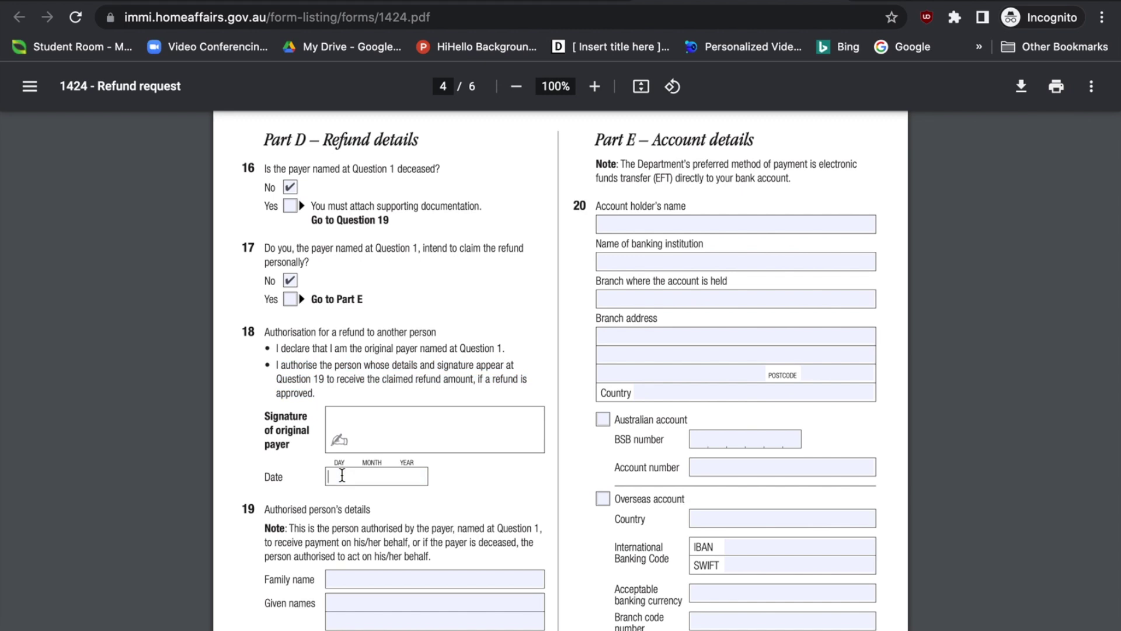
{"action": "scroll", "coordinate": [342, 475], "scroll_direction": "down", "scroll_amount": 5}
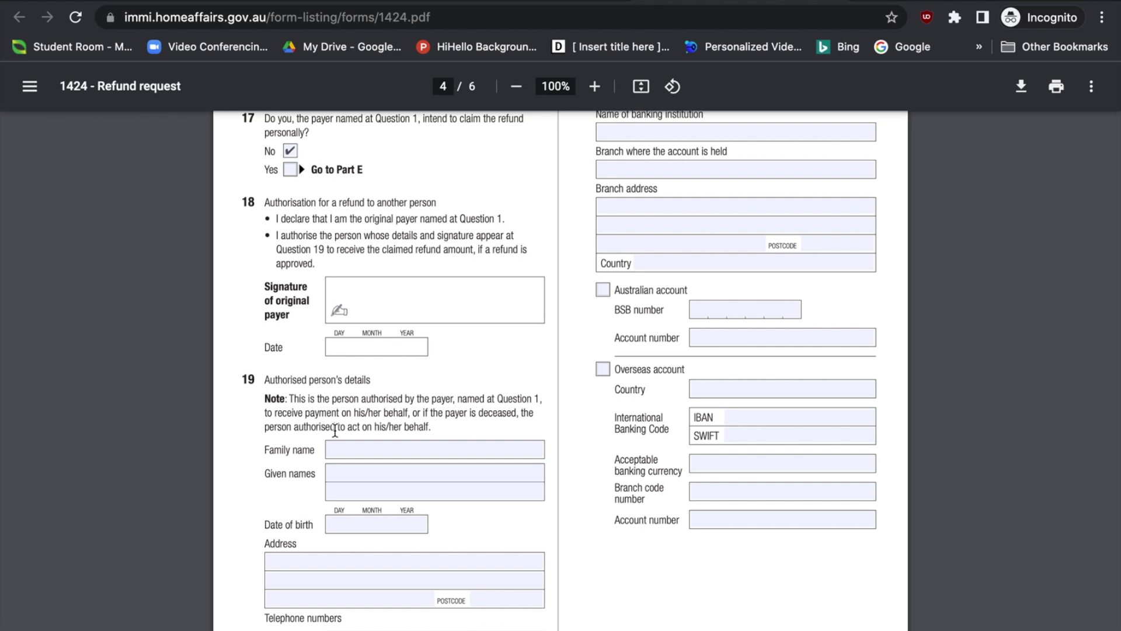
{"action": "scroll", "coordinate": [400, 430], "scroll_direction": "down", "scroll_amount": 1}
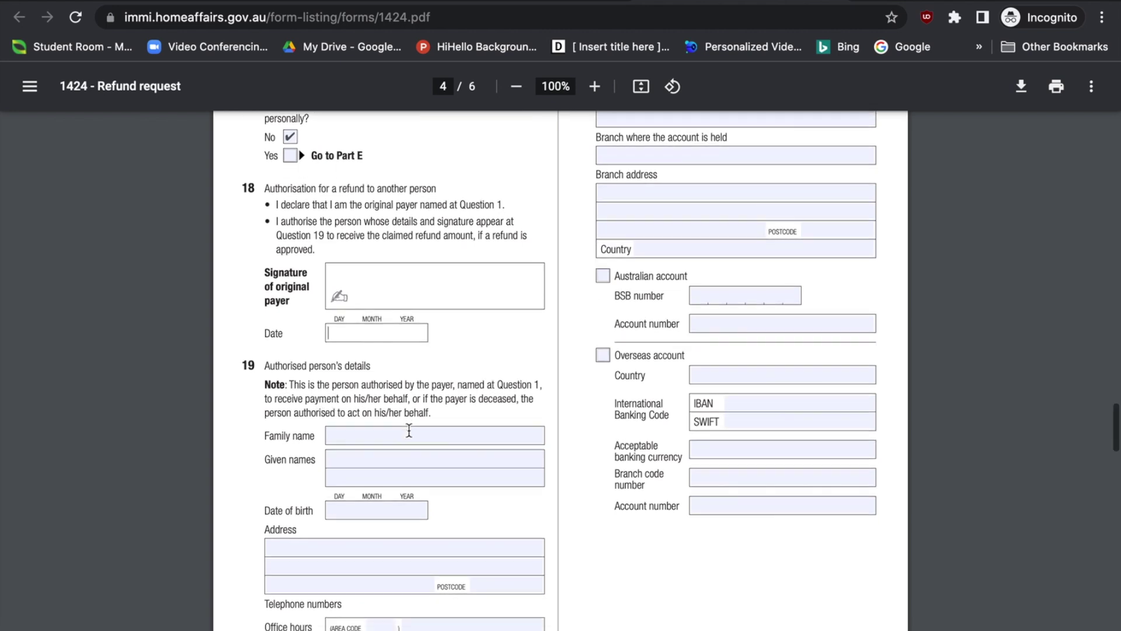
{"action": "scroll", "coordinate": [409, 430], "scroll_direction": "down", "scroll_amount": 1}
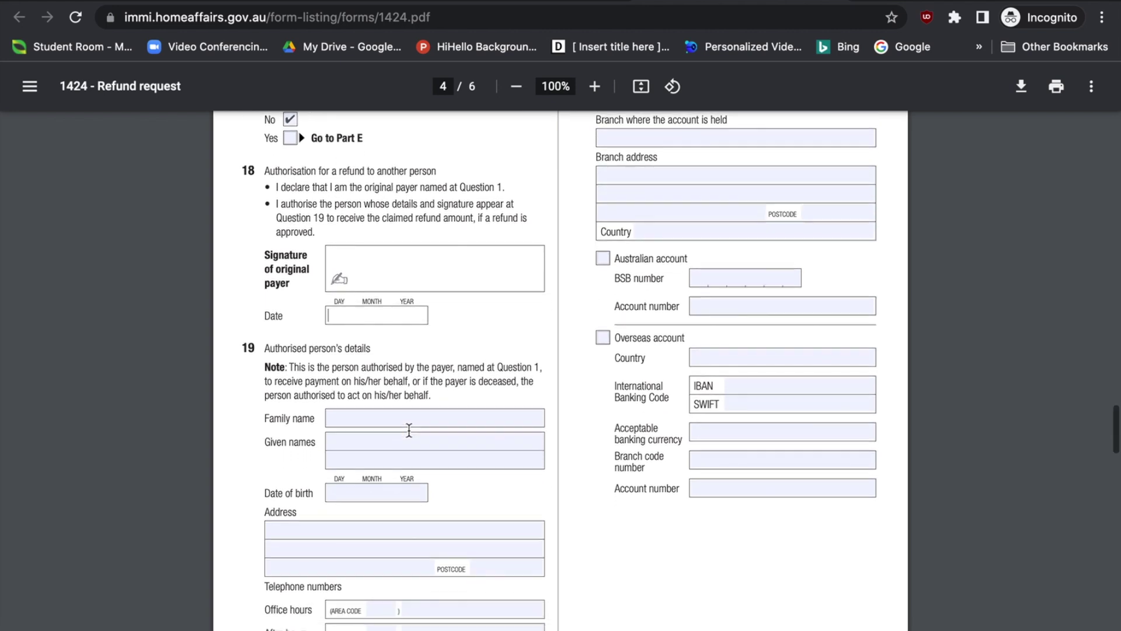
{"action": "left_click", "coordinate": [359, 418]}
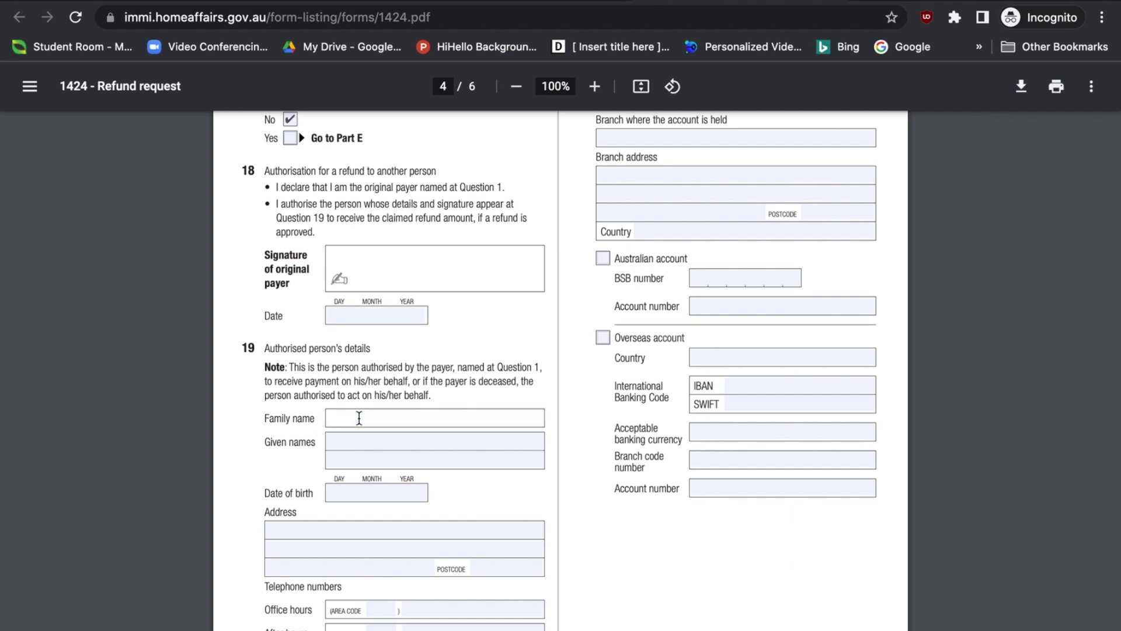
{"action": "left_click", "coordinate": [353, 440]}
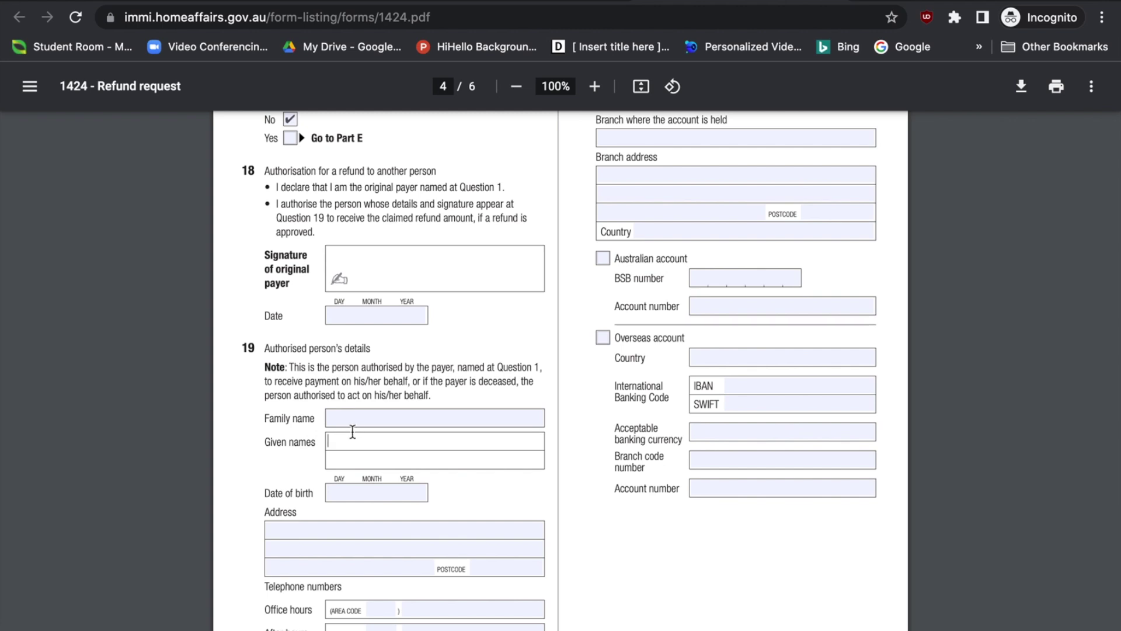
{"action": "left_click", "coordinate": [360, 416]}
{"action": "left_click", "coordinate": [350, 453]}
{"action": "scroll", "coordinate": [349, 455], "scroll_direction": "down", "scroll_amount": 1}
{"action": "left_click", "coordinate": [349, 455]}
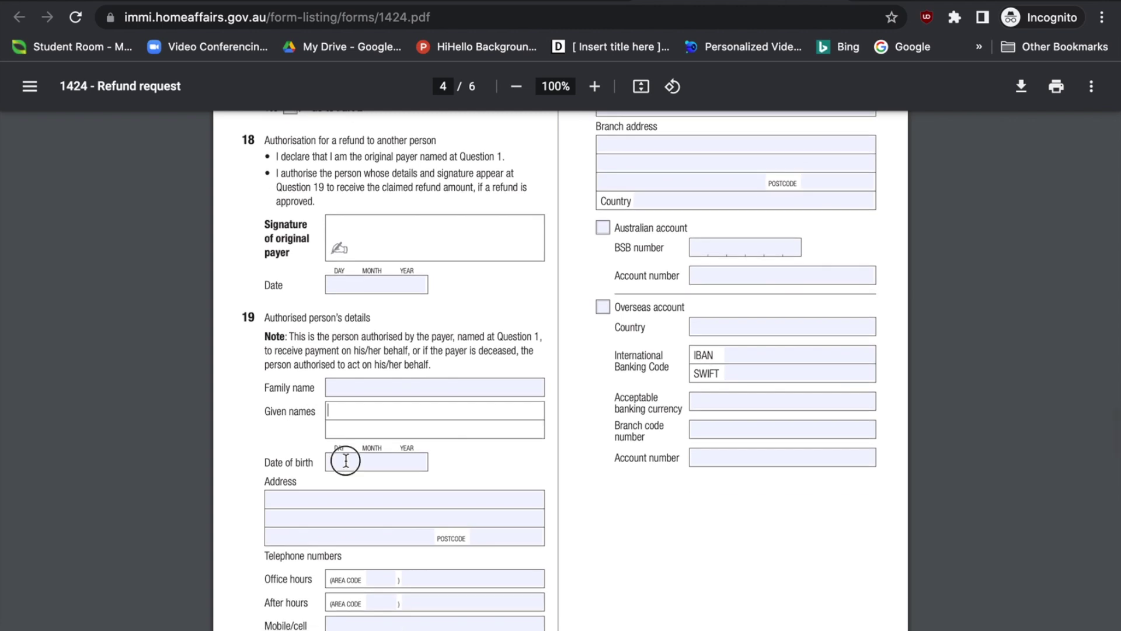
{"action": "scroll", "coordinate": [335, 509], "scroll_direction": "down", "scroll_amount": 1}
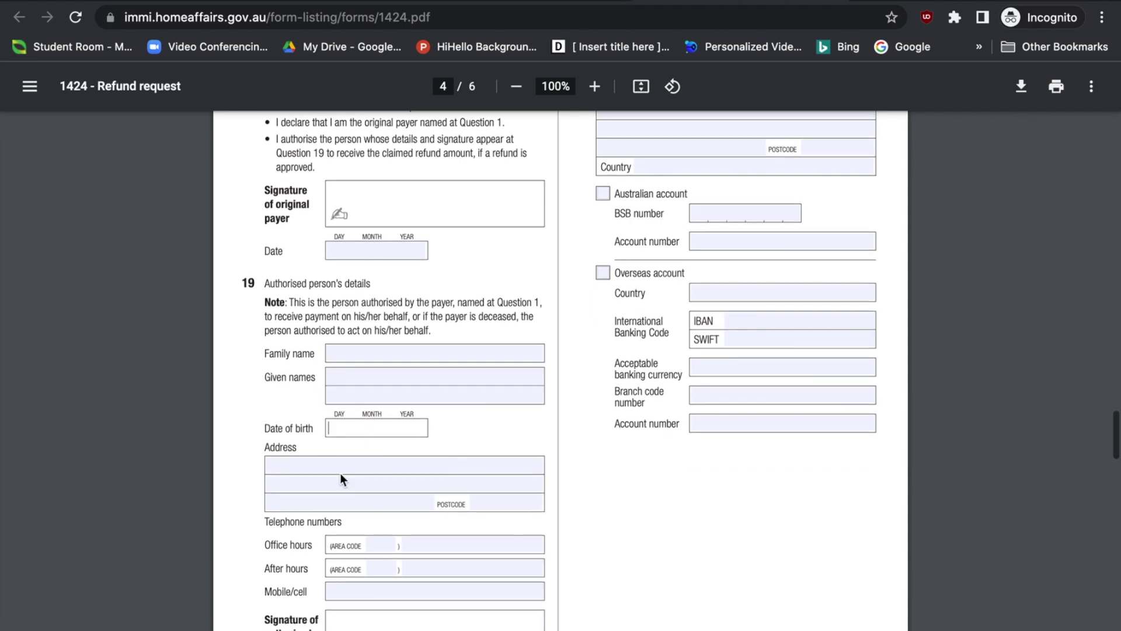
{"action": "left_click", "coordinate": [340, 473]}
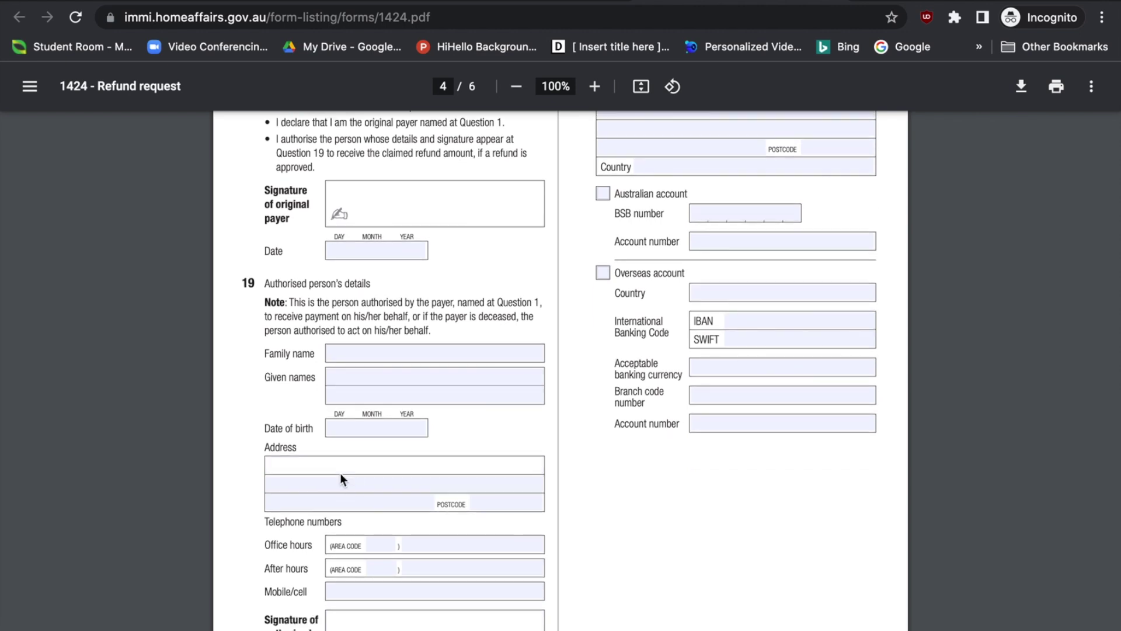
{"action": "scroll", "coordinate": [340, 473], "scroll_direction": "down", "scroll_amount": 2}
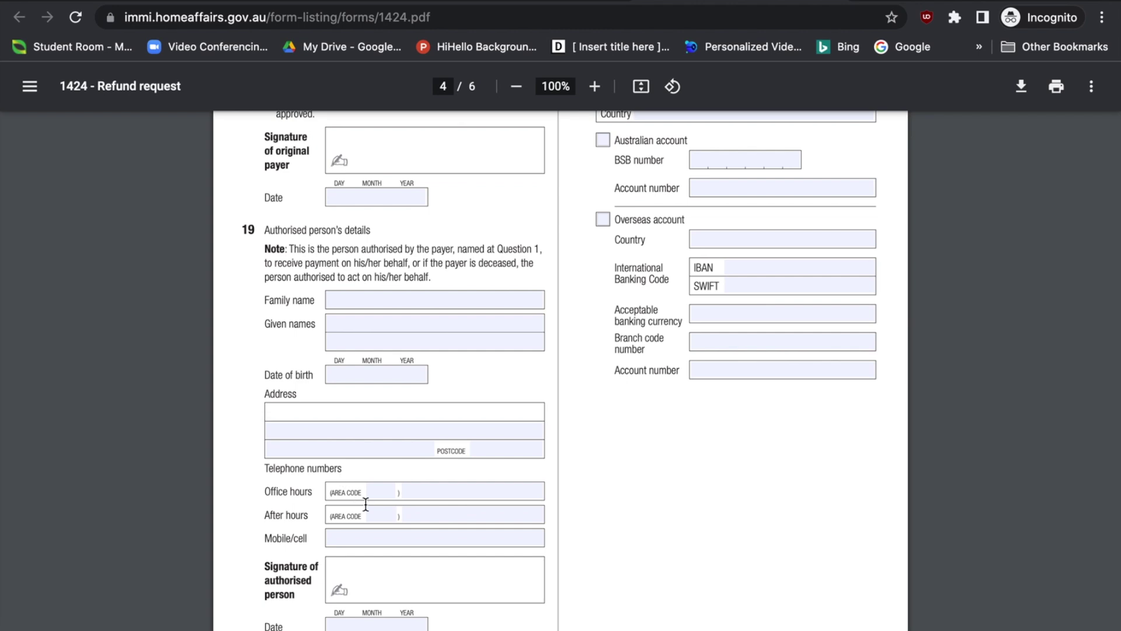
{"action": "scroll", "coordinate": [368, 502], "scroll_direction": "down", "scroll_amount": 1}
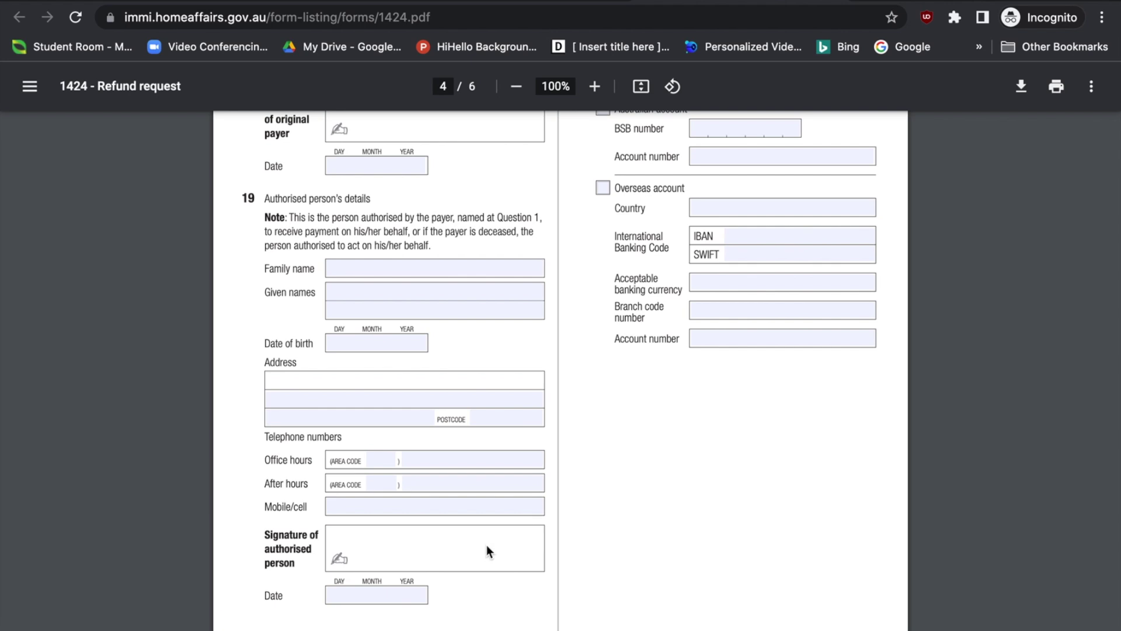
{"action": "left_click", "coordinate": [342, 596]}
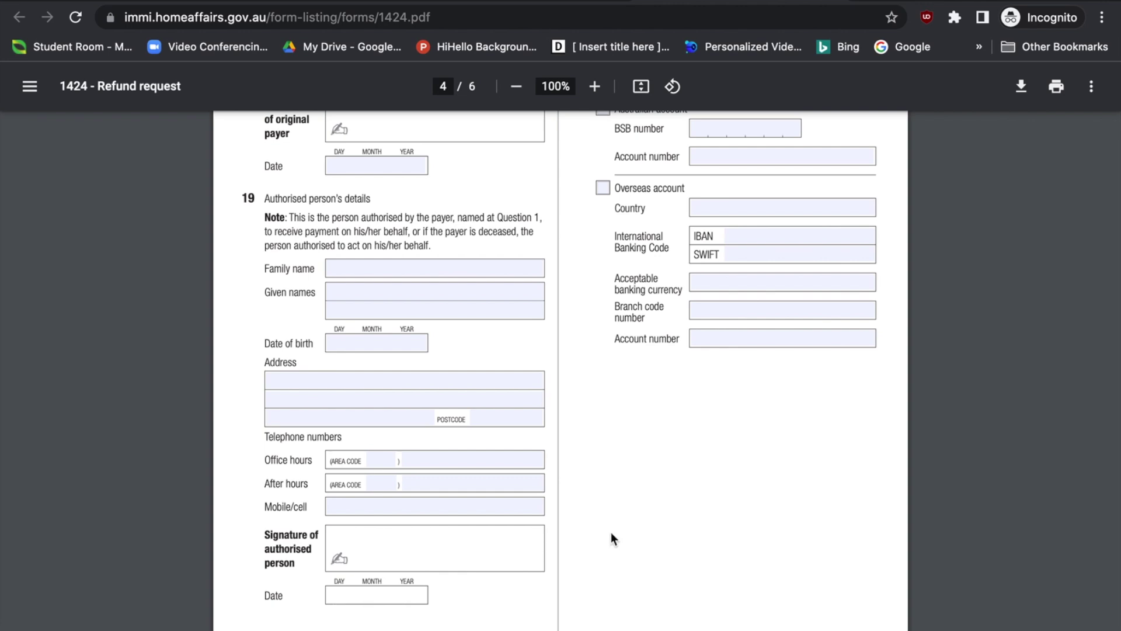
{"action": "scroll", "coordinate": [628, 529], "scroll_direction": "up", "scroll_amount": 3}
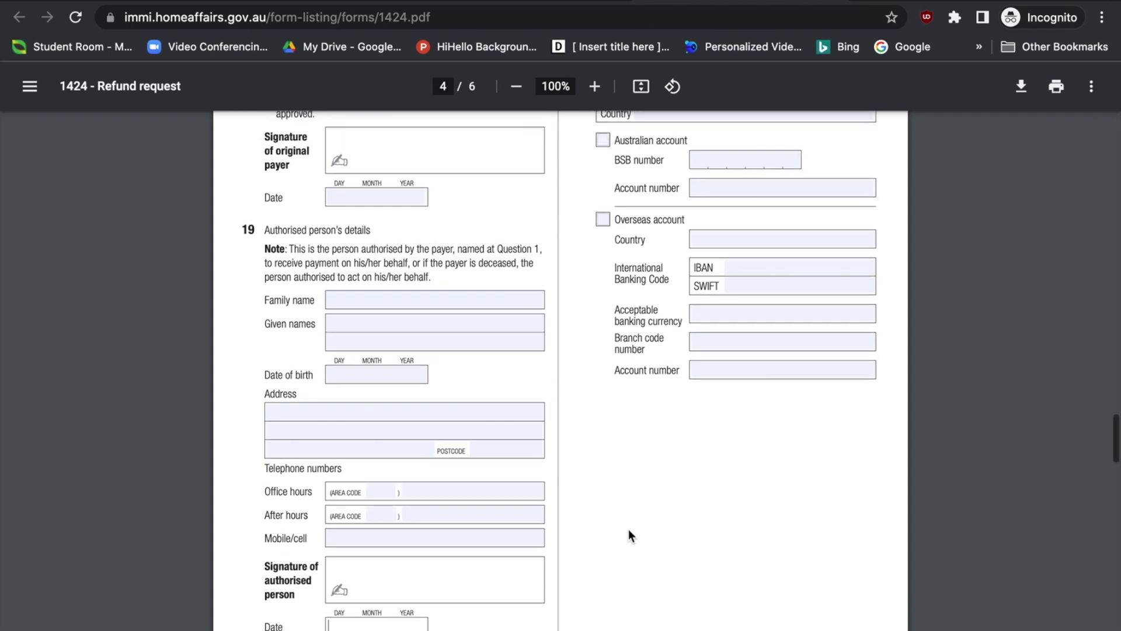
{"action": "scroll", "coordinate": [628, 529], "scroll_direction": "up", "scroll_amount": 6}
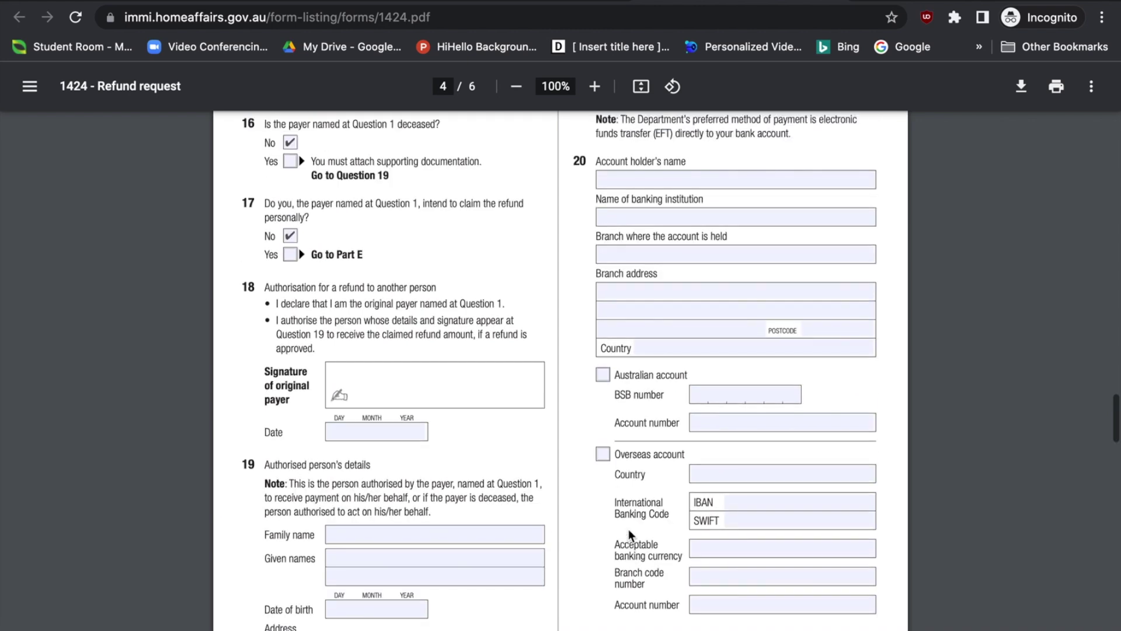
{"action": "scroll", "coordinate": [628, 529], "scroll_direction": "up", "scroll_amount": 3}
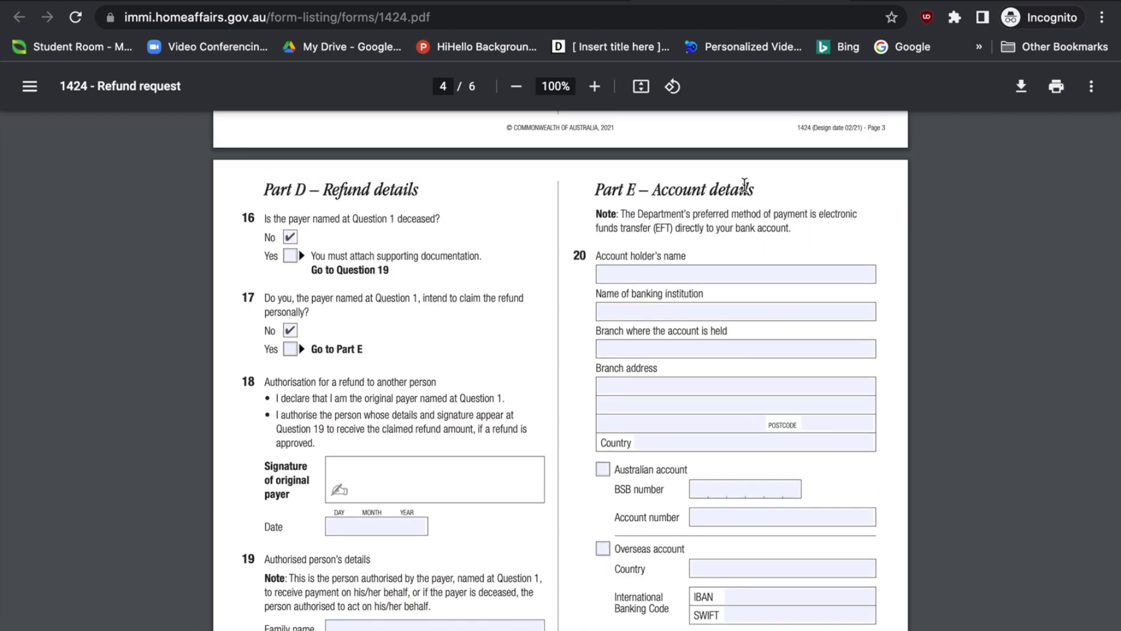
{"action": "left_click", "coordinate": [666, 274]}
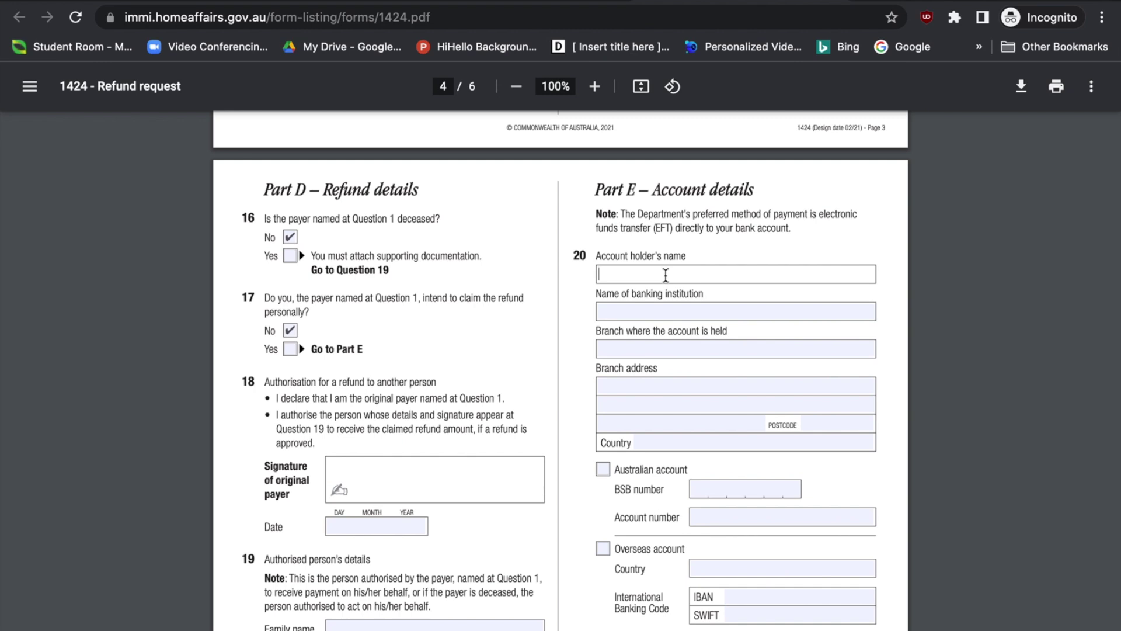
Enter the account holder's name, 'Commonwealth bank' and branch 'Melbourne CBD' in Question 20
{"action": "type", "text": "Sam"}
{"action": "key", "text": "Tab"}
{"action": "type", "text": "C"}
{"action": "key", "text": "BackSpace"}
{"action": "type", "text": "Commonwealth bank"}
{"action": "key", "text": "Tab"}
{"action": "type", "text": "M"}
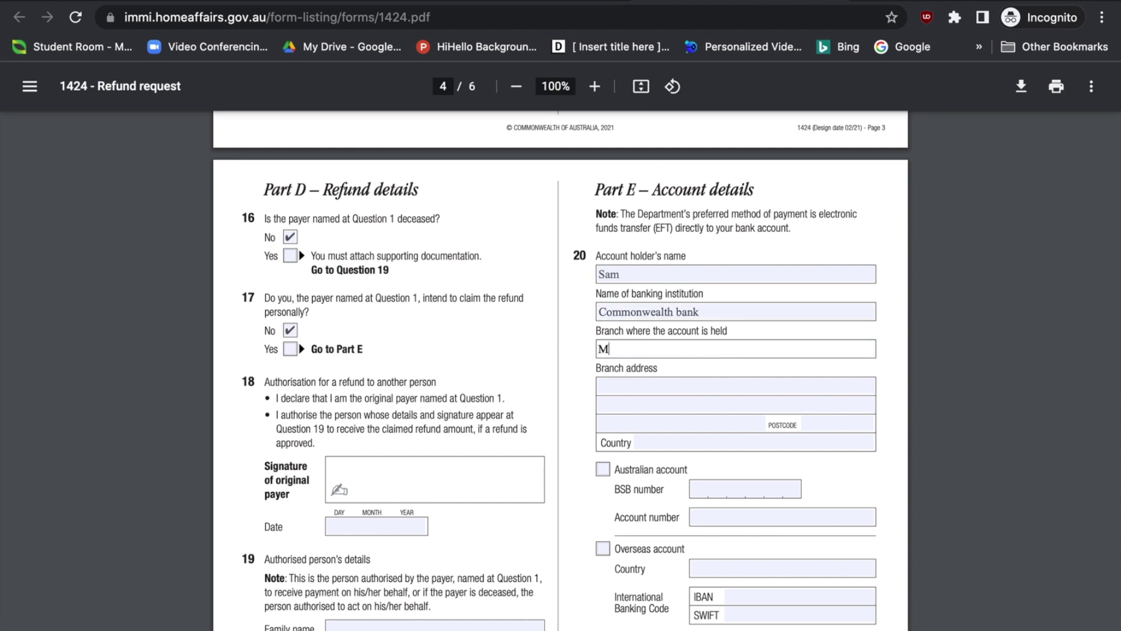
{"action": "type", "text": "elboune"}
{"action": "key", "text": "BackSpace"}
{"action": "type", "text": "rne CBD"}
Tick Australian account, then switch the tick to Overseas account instead
{"action": "left_click", "coordinate": [658, 388]}
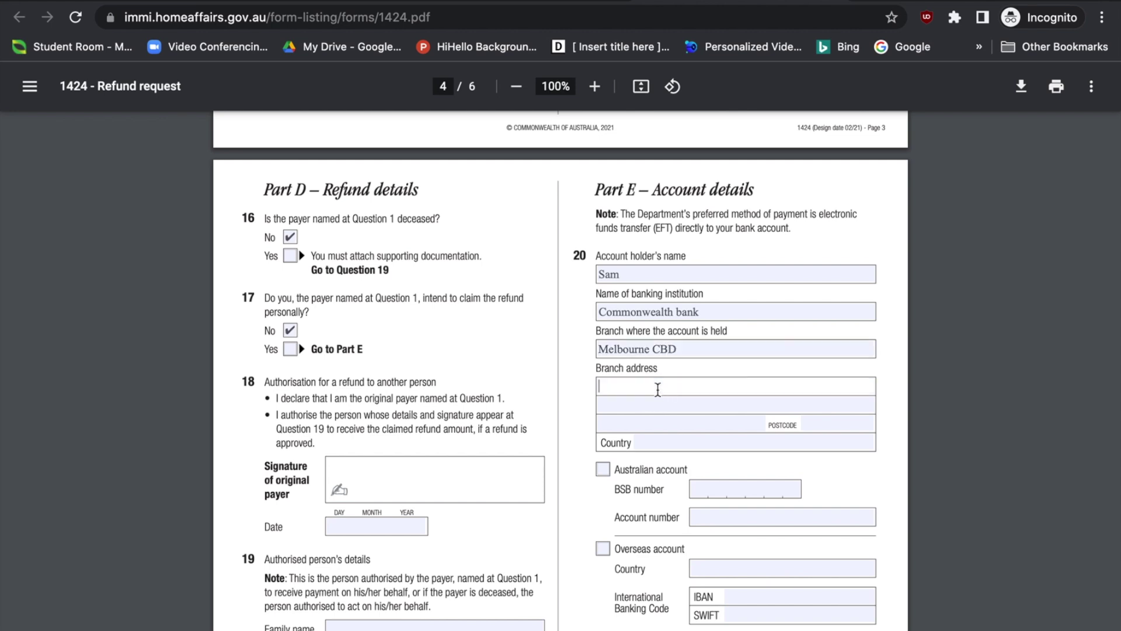
{"action": "scroll", "coordinate": [657, 389], "scroll_direction": "down", "scroll_amount": 1}
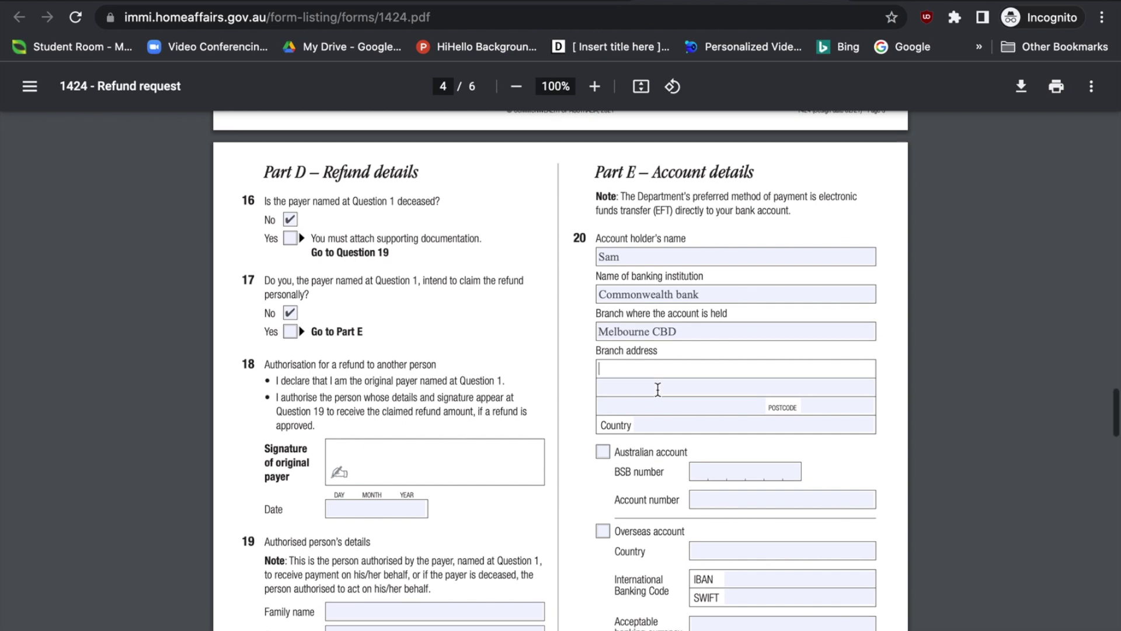
{"action": "scroll", "coordinate": [642, 386], "scroll_direction": "down", "scroll_amount": 2}
{"action": "left_click", "coordinate": [603, 338]}
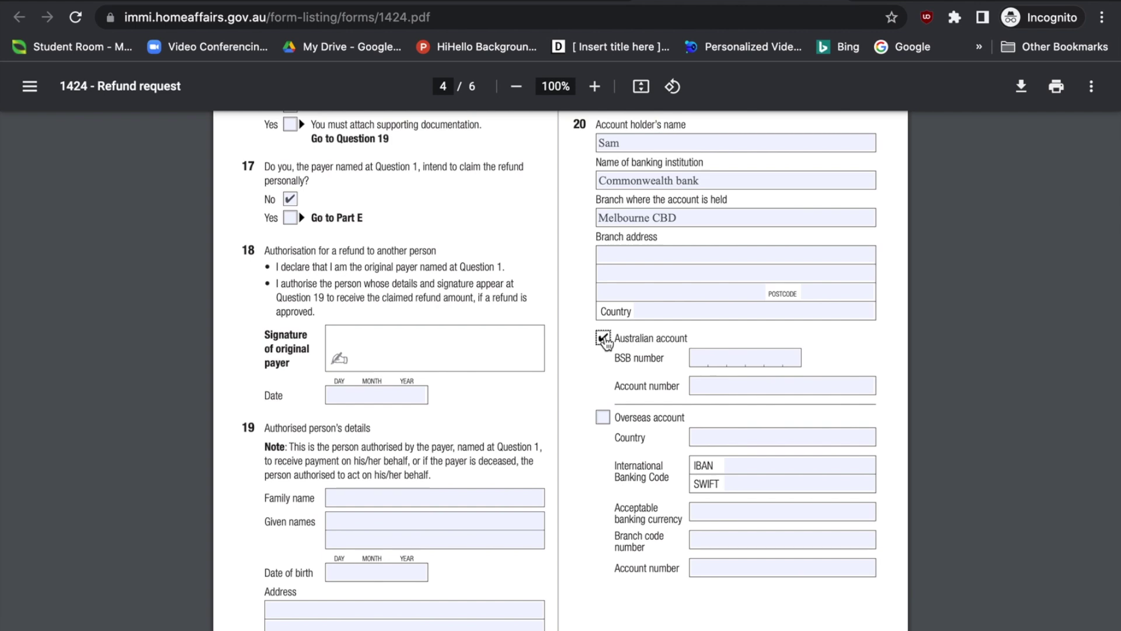
{"action": "left_click", "coordinate": [701, 356]}
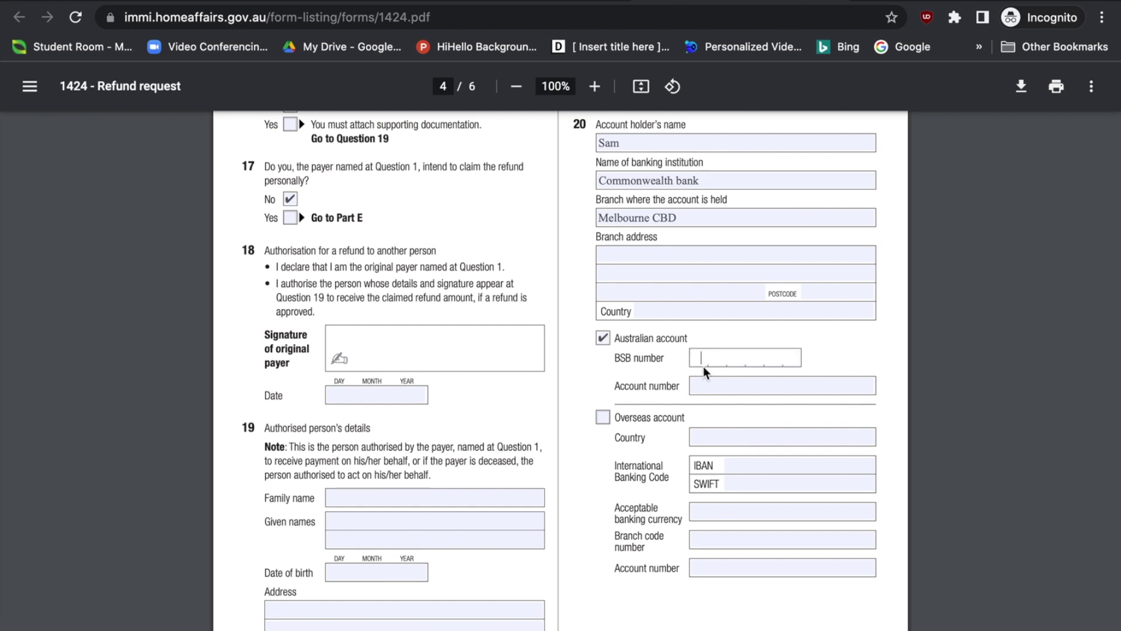
{"action": "left_click", "coordinate": [707, 384]}
{"action": "left_click", "coordinate": [603, 417]}
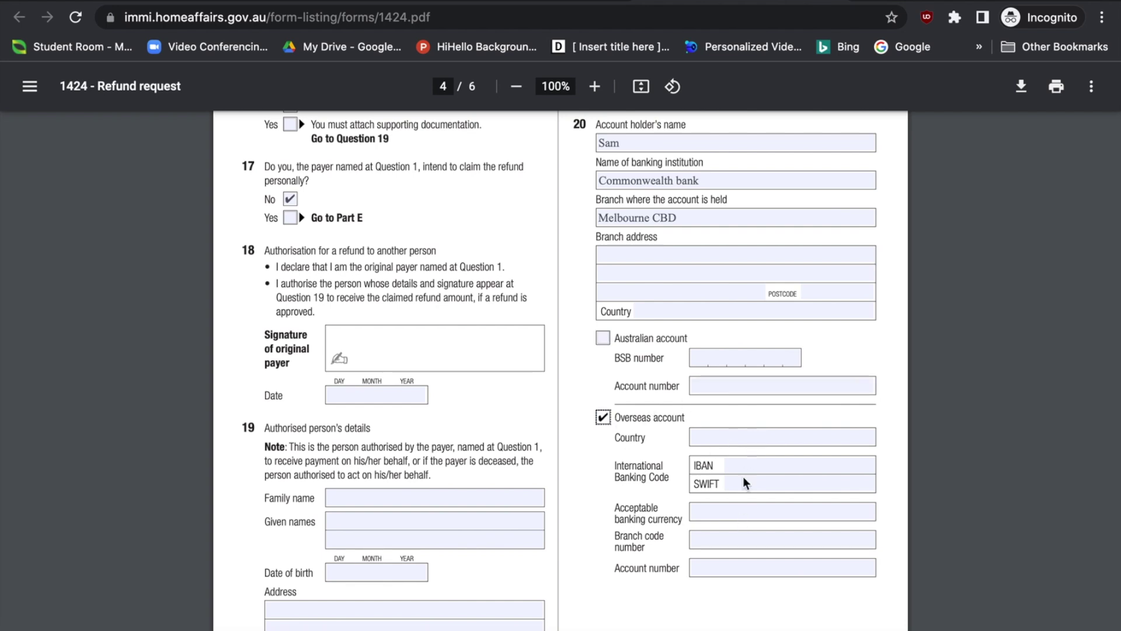
{"action": "left_click", "coordinate": [739, 441]}
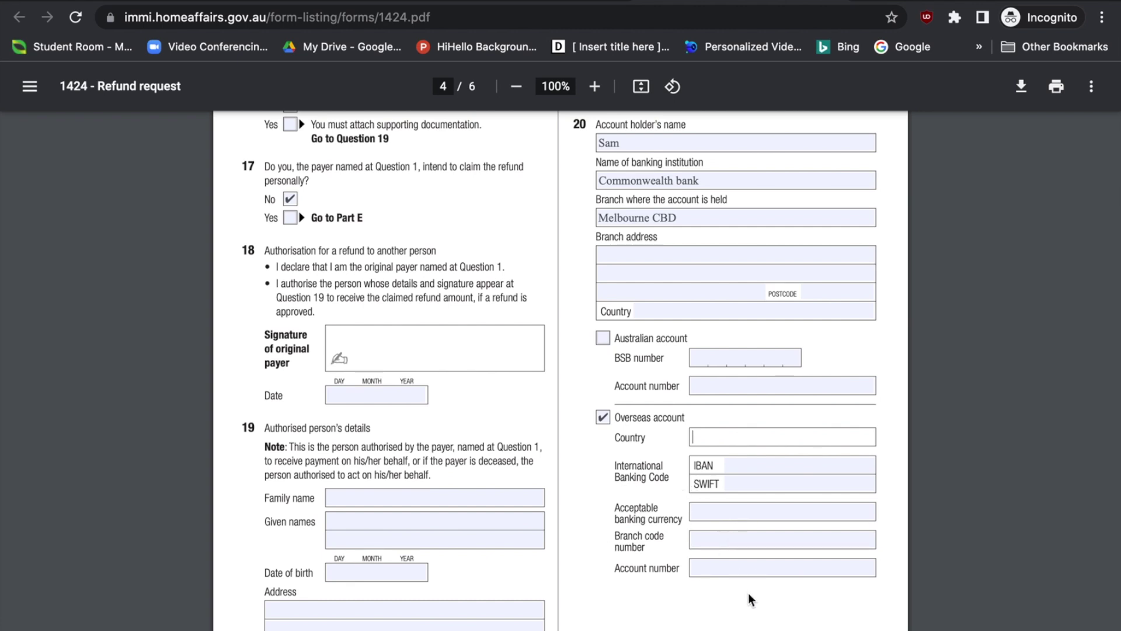
{"action": "scroll", "coordinate": [579, 402], "scroll_direction": "down", "scroll_amount": 9}
{"action": "scroll", "coordinate": [580, 401], "scroll_direction": "down", "scroll_amount": 10}
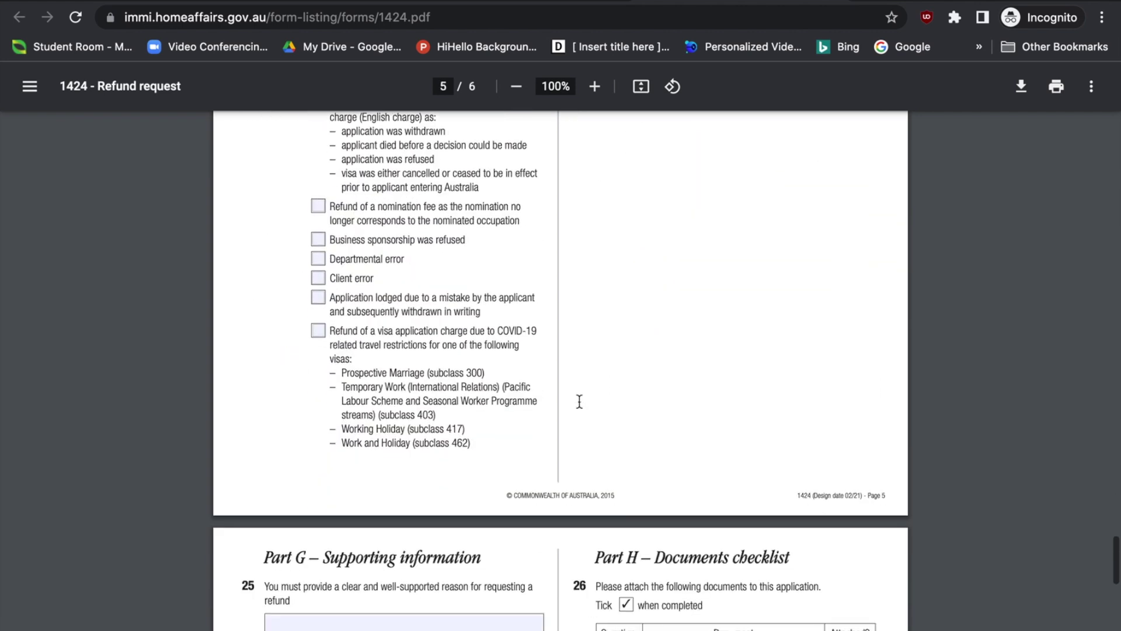
Review the Question 25 refund reason in Part G, then open the filled form's download options
{"action": "scroll", "coordinate": [580, 401], "scroll_direction": "down", "scroll_amount": 5}
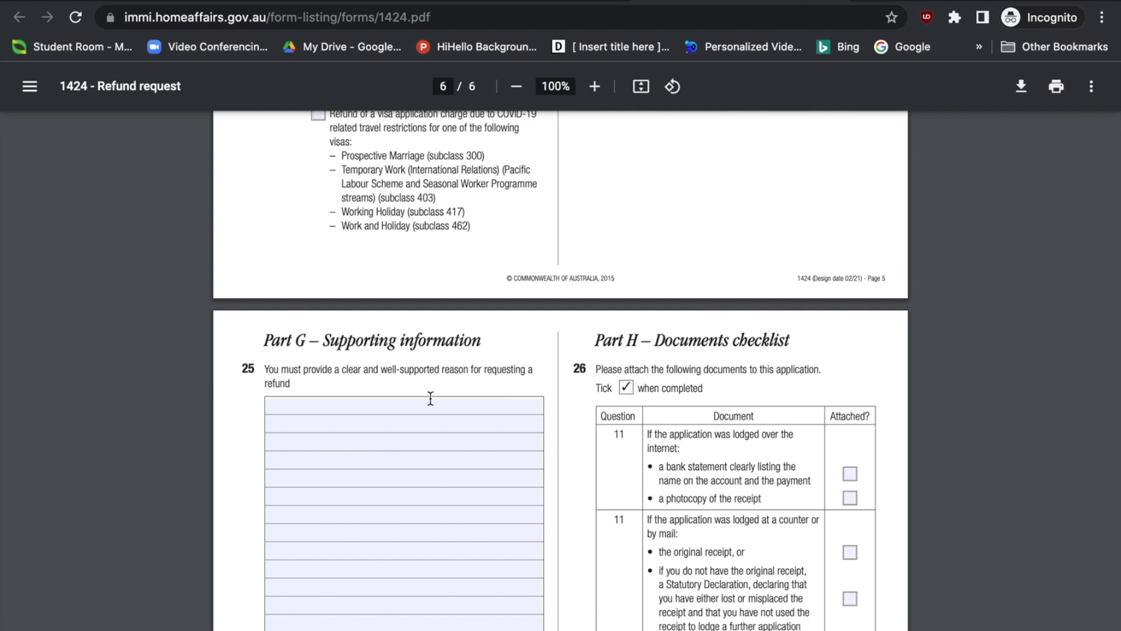
{"action": "scroll", "coordinate": [406, 423], "scroll_direction": "down", "scroll_amount": 1}
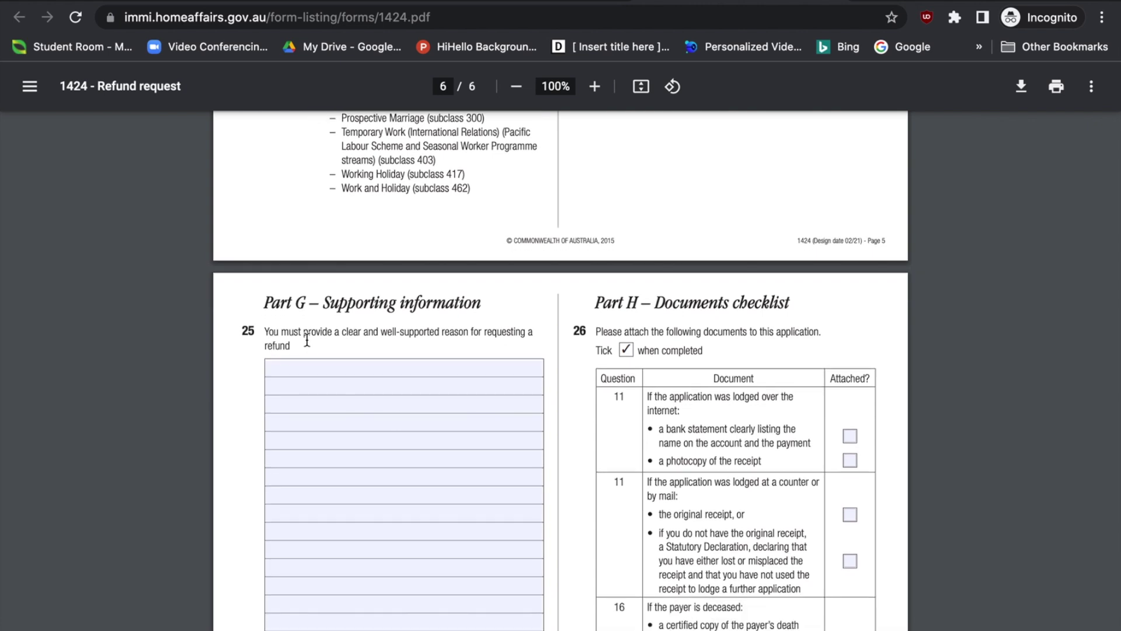
{"action": "scroll", "coordinate": [340, 364], "scroll_direction": "down", "scroll_amount": 1}
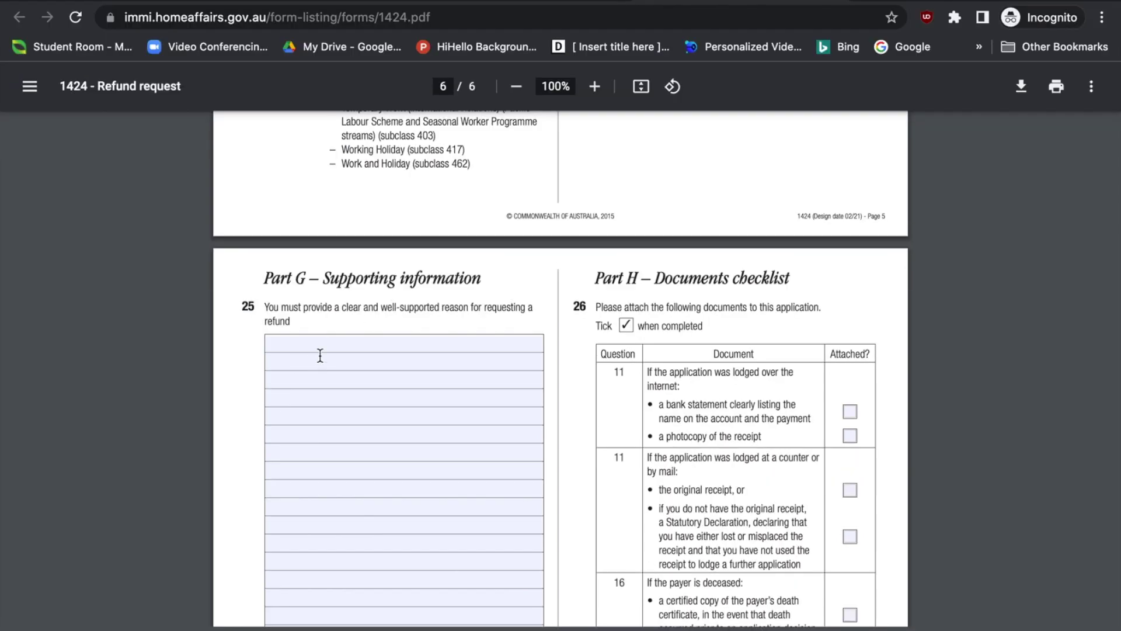
{"action": "scroll", "coordinate": [366, 341], "scroll_direction": "up", "scroll_amount": 2}
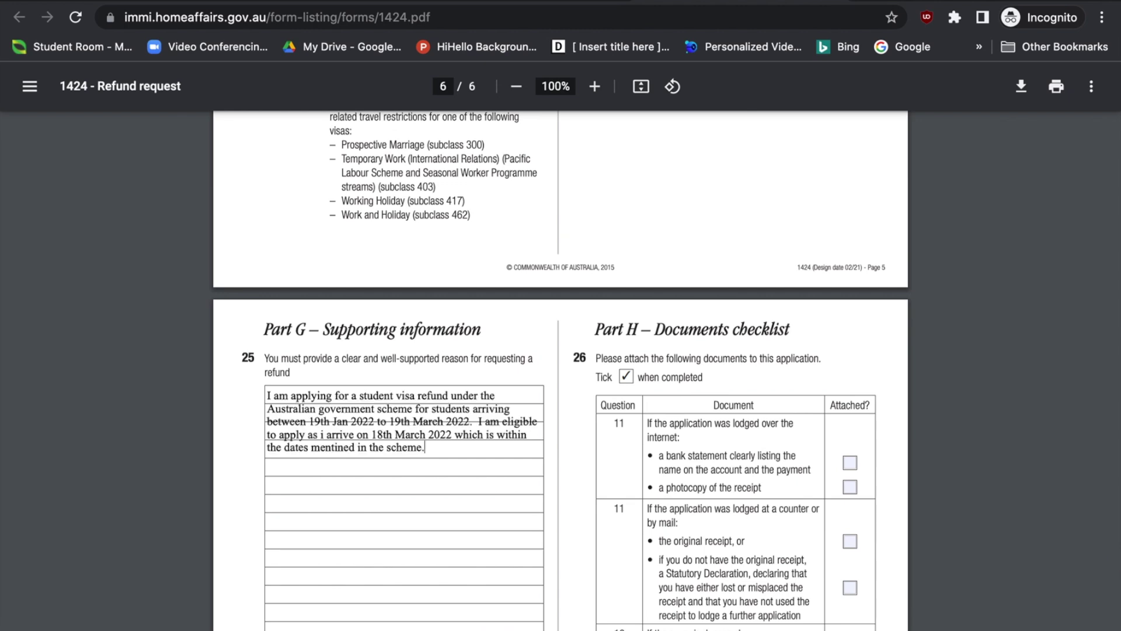
{"action": "scroll", "coordinate": [477, 268], "scroll_direction": "down", "scroll_amount": 5}
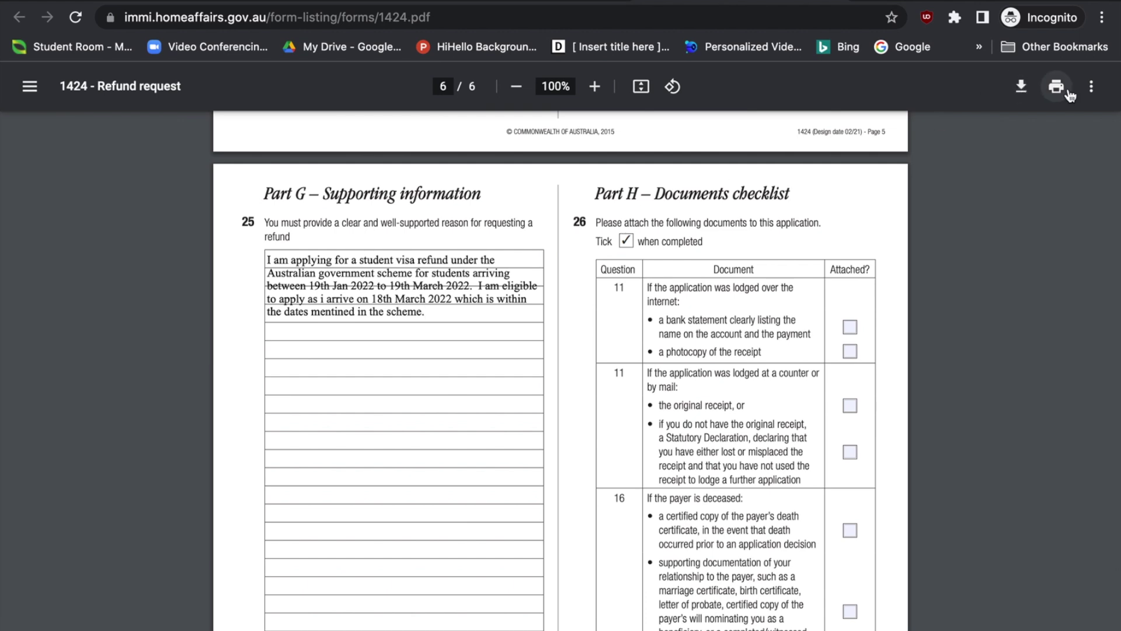
{"action": "left_click", "coordinate": [1022, 87]}
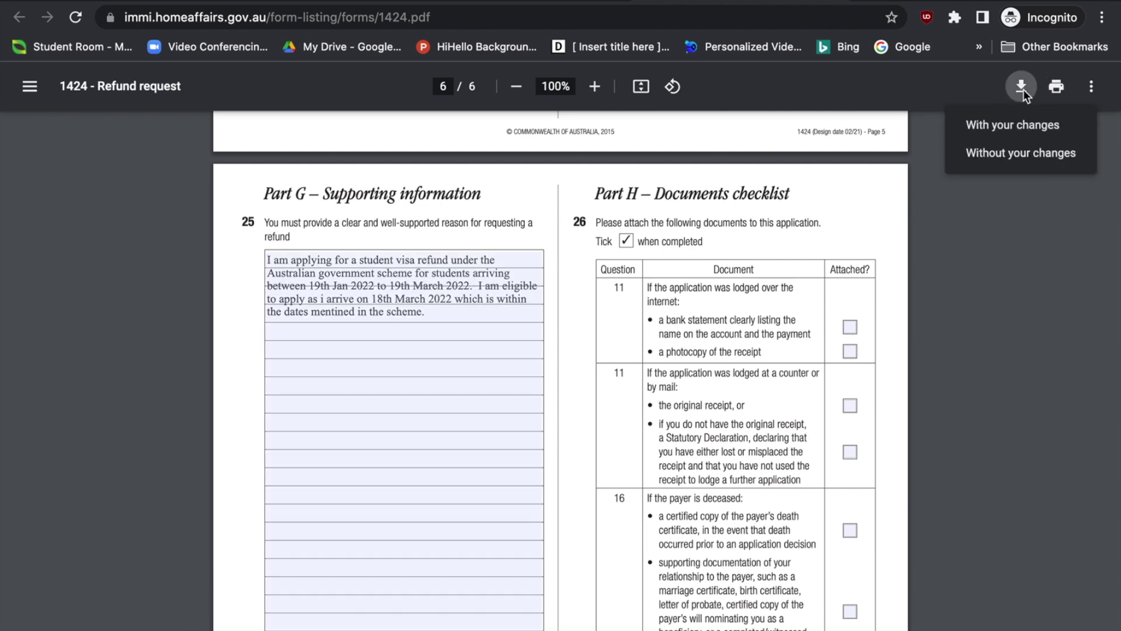
{"action": "scroll", "coordinate": [379, 426], "scroll_direction": "down", "scroll_amount": 3}
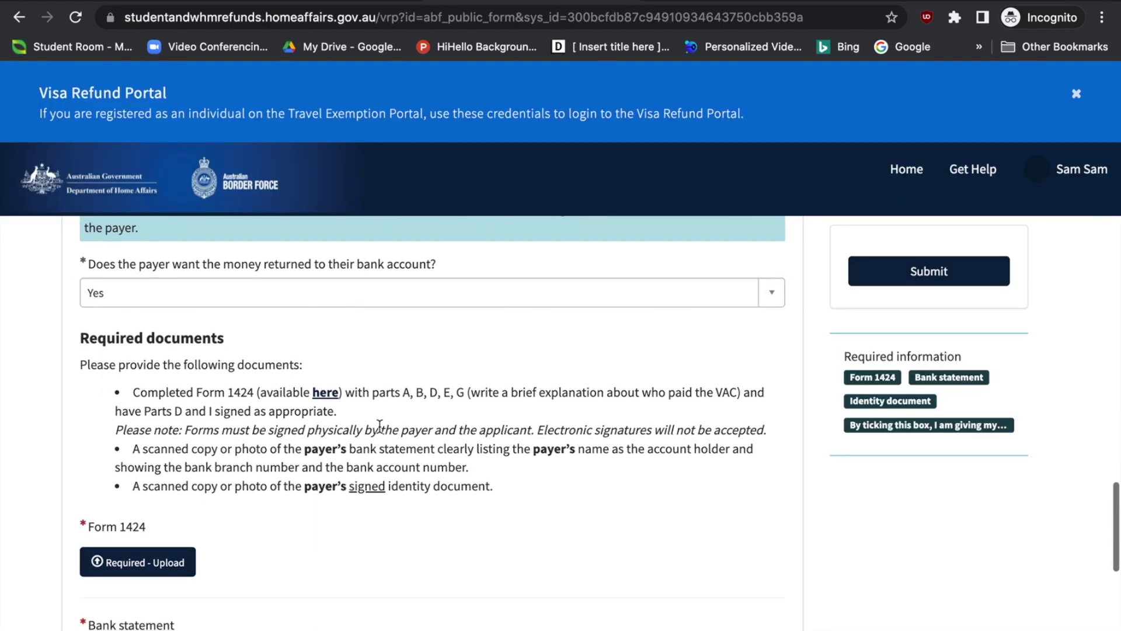
{"action": "scroll", "coordinate": [380, 426], "scroll_direction": "down", "scroll_amount": 2}
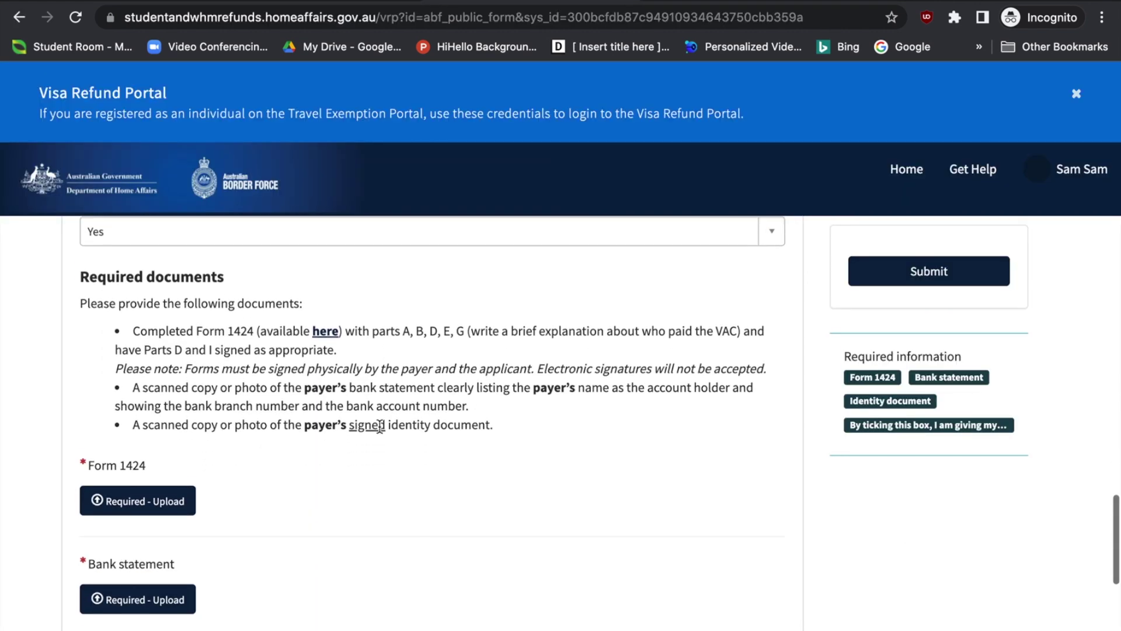
{"action": "scroll", "coordinate": [146, 506], "scroll_direction": "down", "scroll_amount": 1}
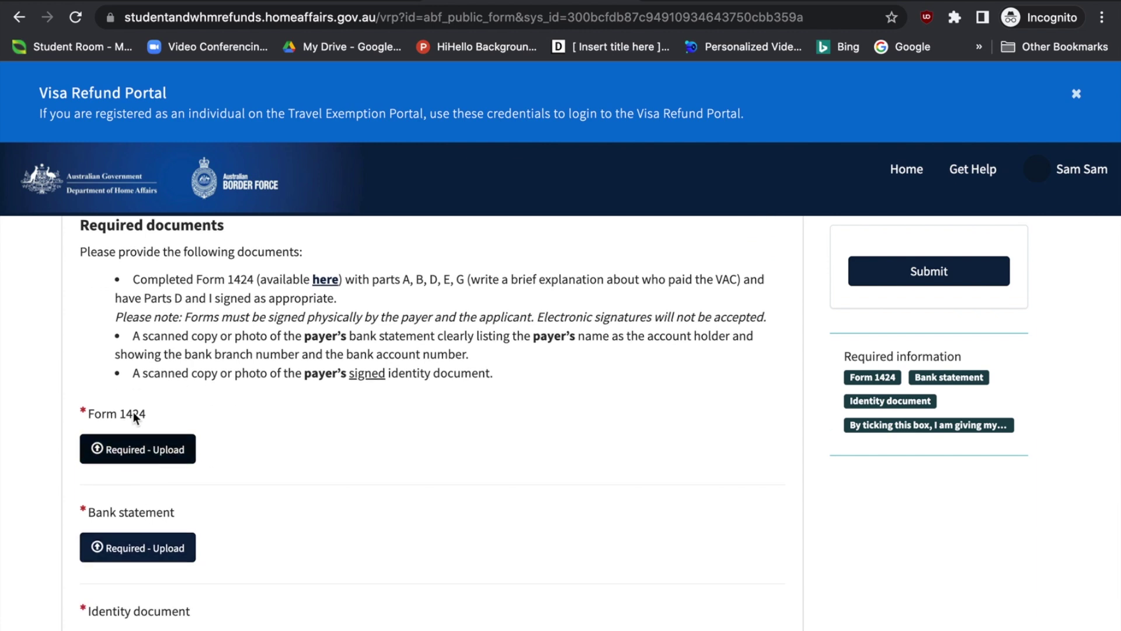
{"action": "scroll", "coordinate": [180, 421], "scroll_direction": "down", "scroll_amount": 1}
{"action": "scroll", "coordinate": [181, 415], "scroll_direction": "down", "scroll_amount": 2}
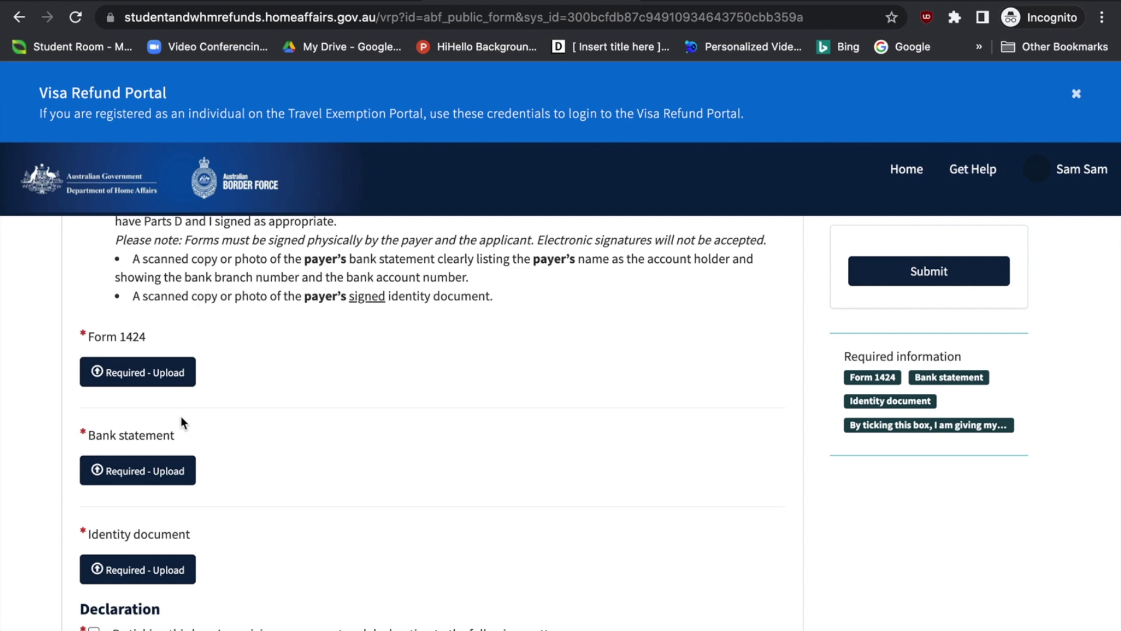
{"action": "scroll", "coordinate": [180, 416], "scroll_direction": "down", "scroll_amount": 1}
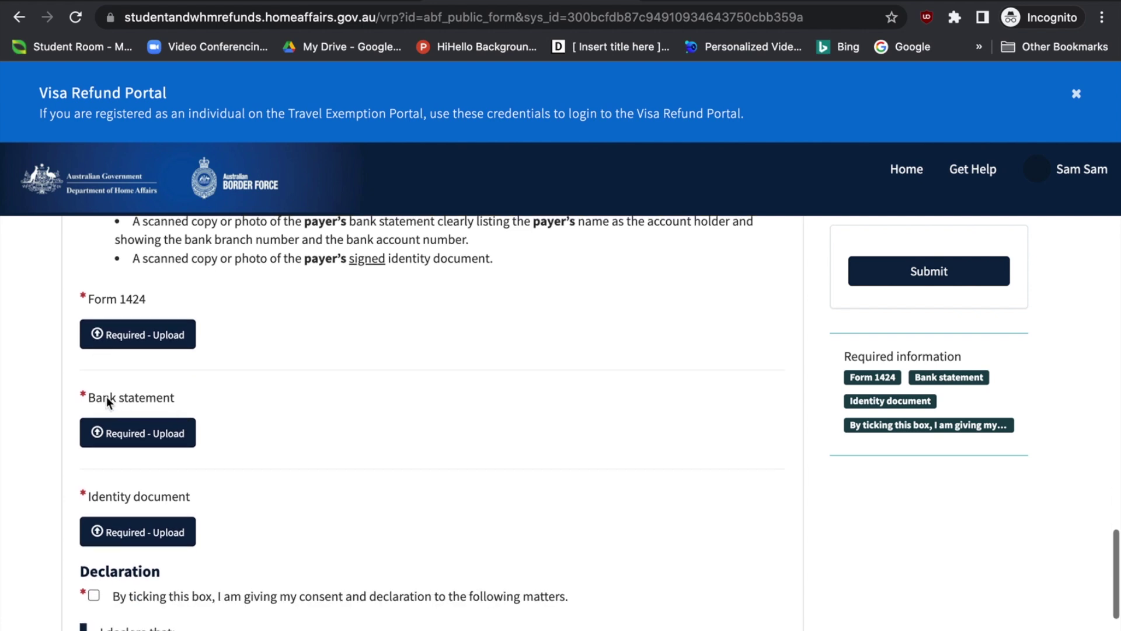
{"action": "scroll", "coordinate": [156, 398], "scroll_direction": "up", "scroll_amount": 1}
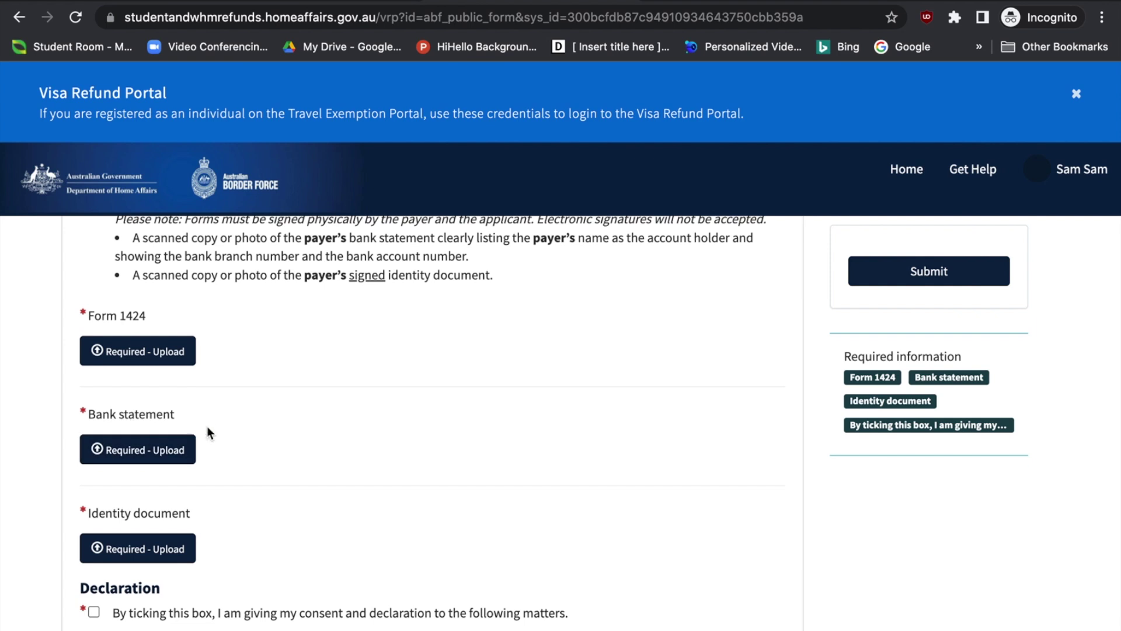
{"action": "scroll", "coordinate": [375, 467], "scroll_direction": "up", "scroll_amount": 1}
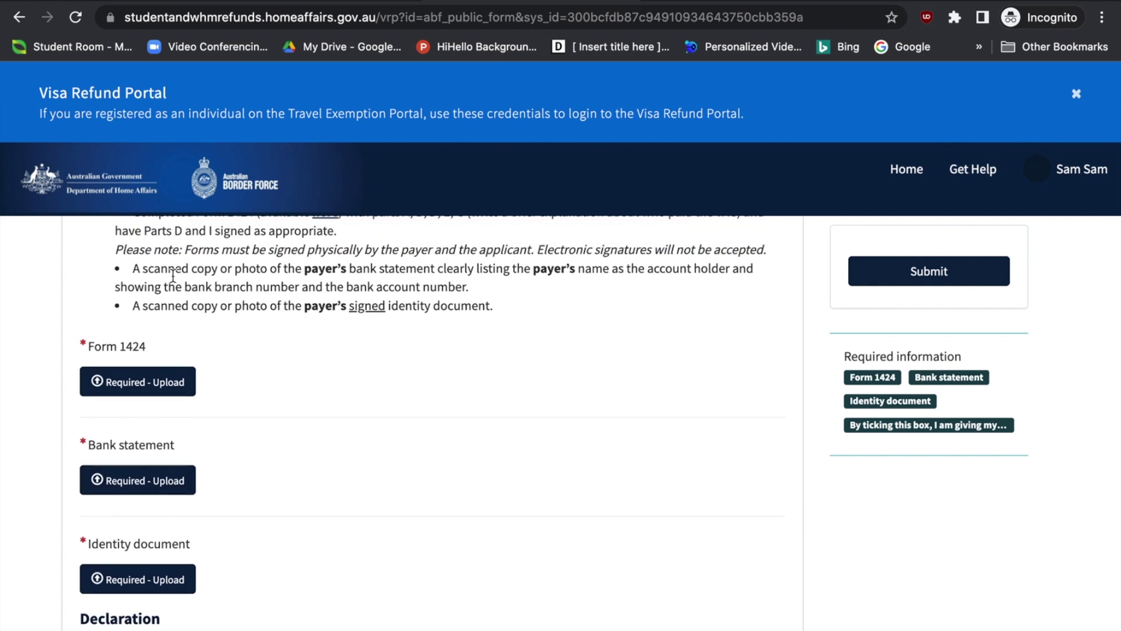
{"action": "left_click_drag", "start_coordinate": [136, 269], "coordinate": [472, 293]}
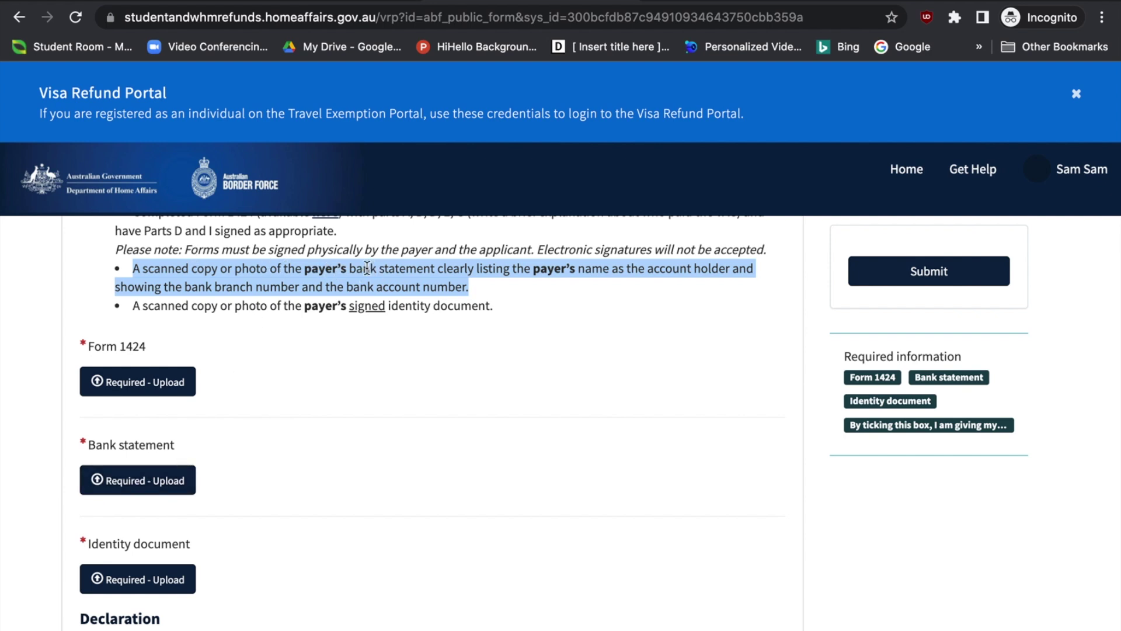
{"action": "left_click", "coordinate": [536, 272]}
{"action": "left_click_drag", "start_coordinate": [533, 272], "coordinate": [638, 271]}
{"action": "left_click", "coordinate": [687, 271]}
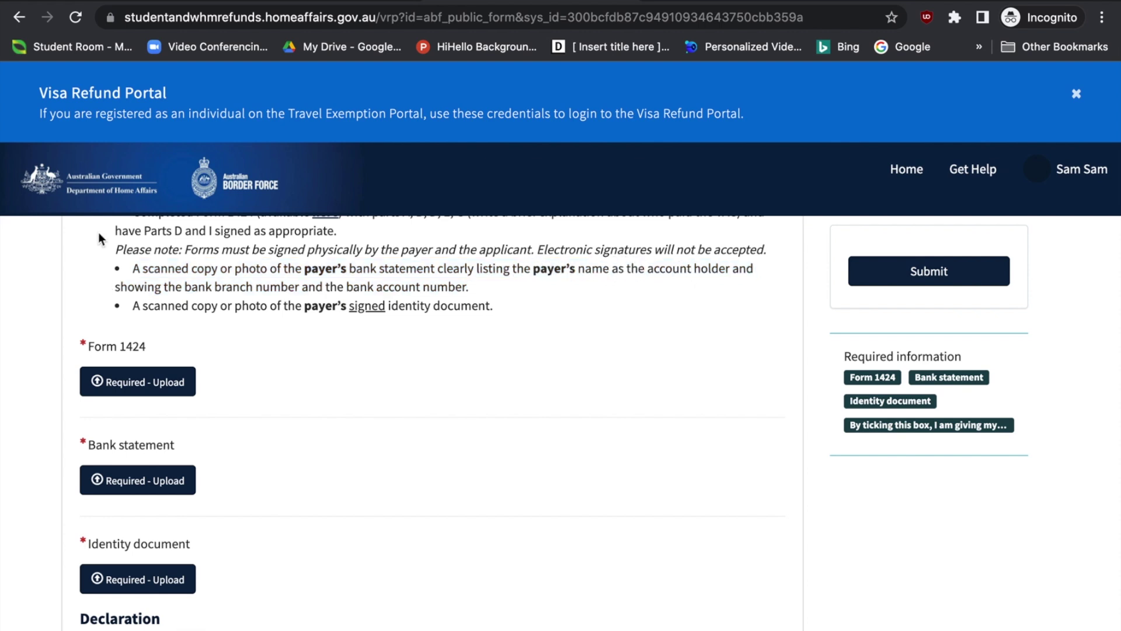
{"action": "left_click", "coordinate": [173, 287]}
{"action": "left_click_drag", "start_coordinate": [173, 288], "coordinate": [469, 286]}
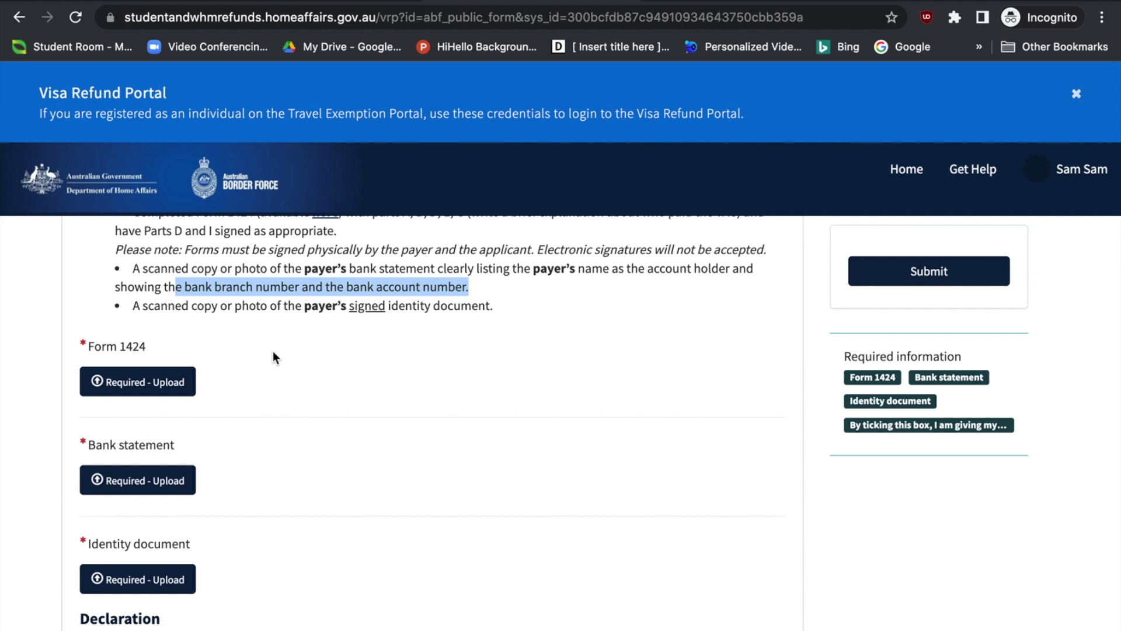
{"action": "left_click", "coordinate": [146, 304]}
{"action": "left_click_drag", "start_coordinate": [146, 304], "coordinate": [498, 305]}
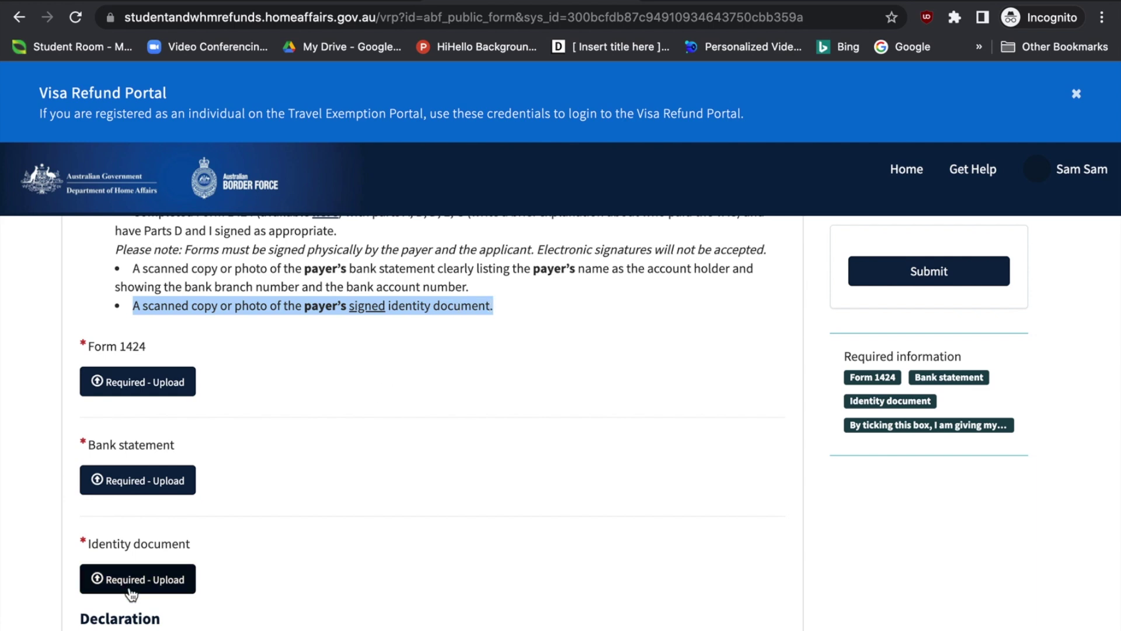
Tick the 'I am giving my consent and declaration' checkbox
{"action": "scroll", "coordinate": [131, 584], "scroll_direction": "down", "scroll_amount": 1}
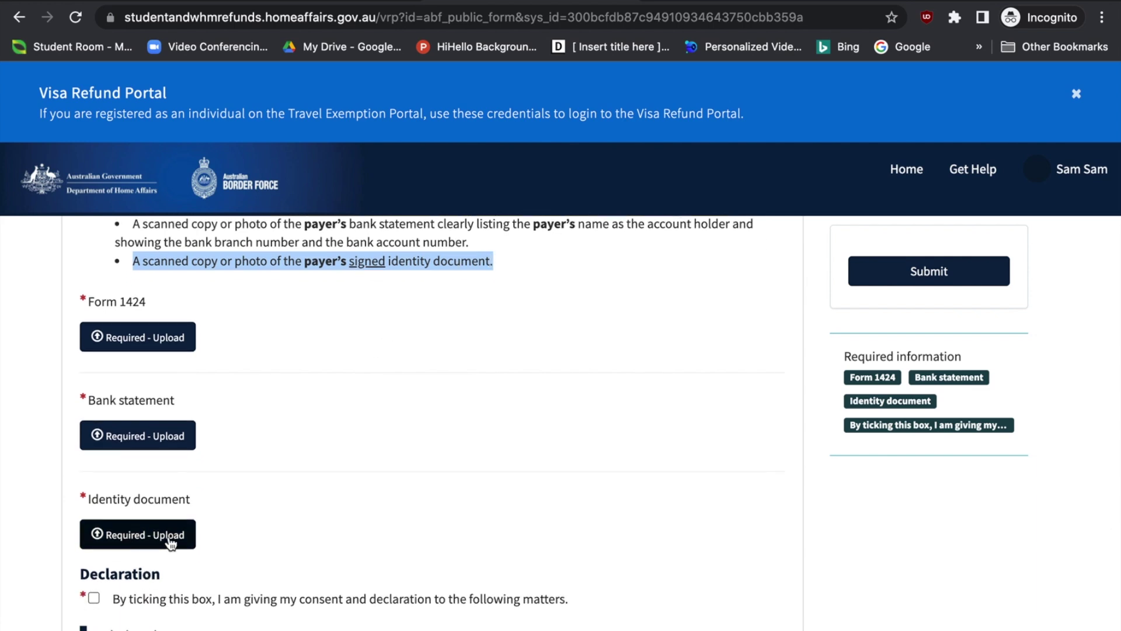
{"action": "scroll", "coordinate": [175, 540], "scroll_direction": "down", "scroll_amount": 1}
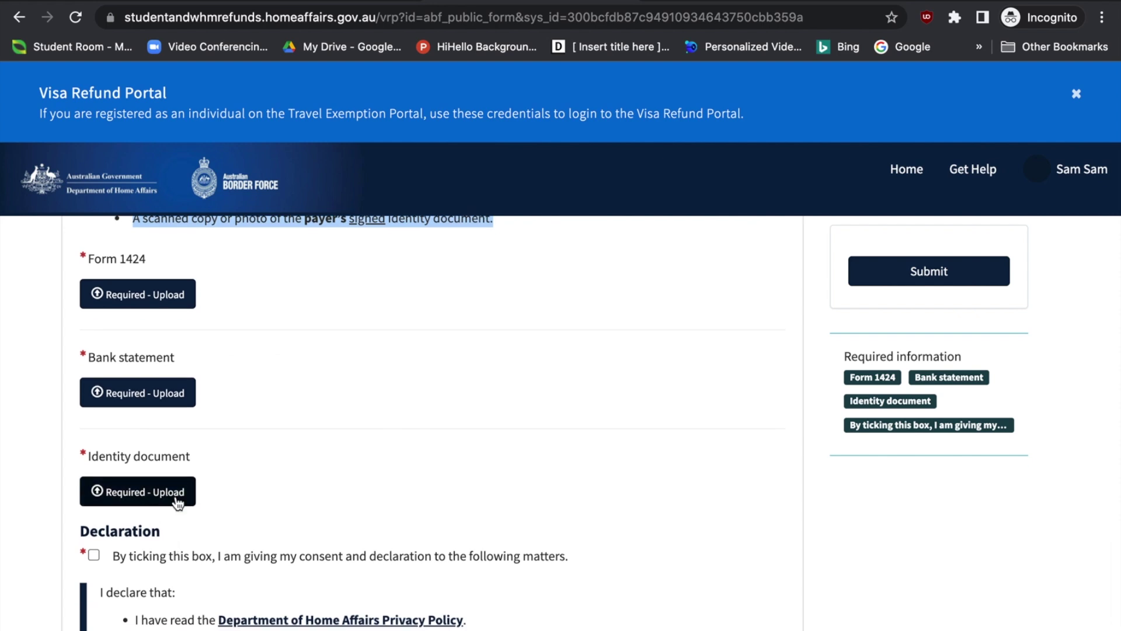
{"action": "scroll", "coordinate": [166, 552], "scroll_direction": "down", "scroll_amount": 2}
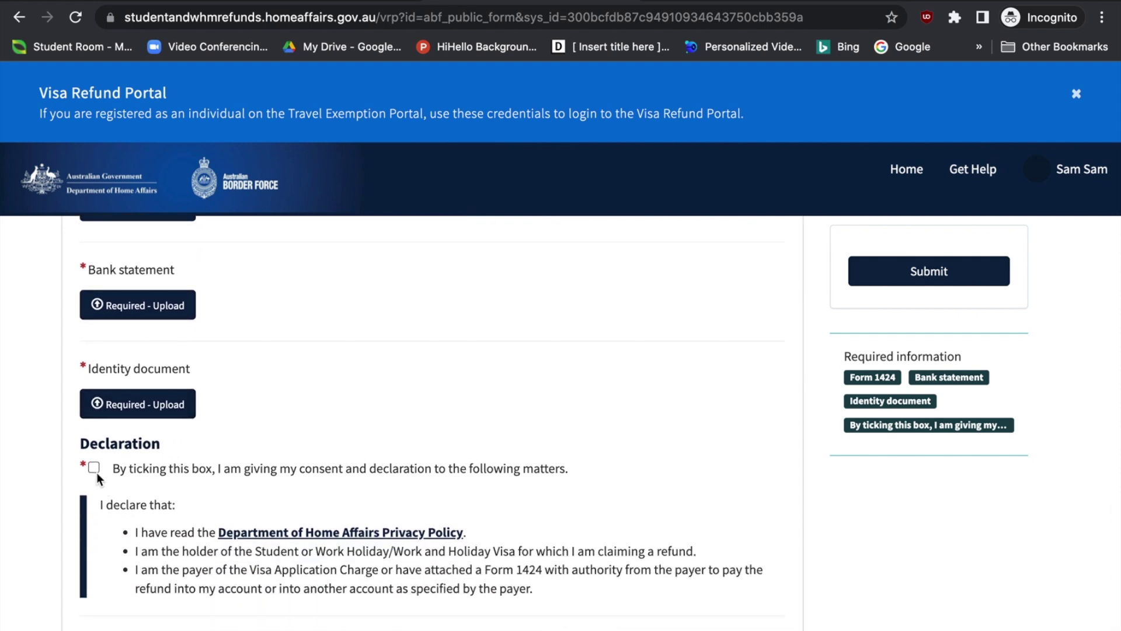
{"action": "left_click", "coordinate": [93, 467]}
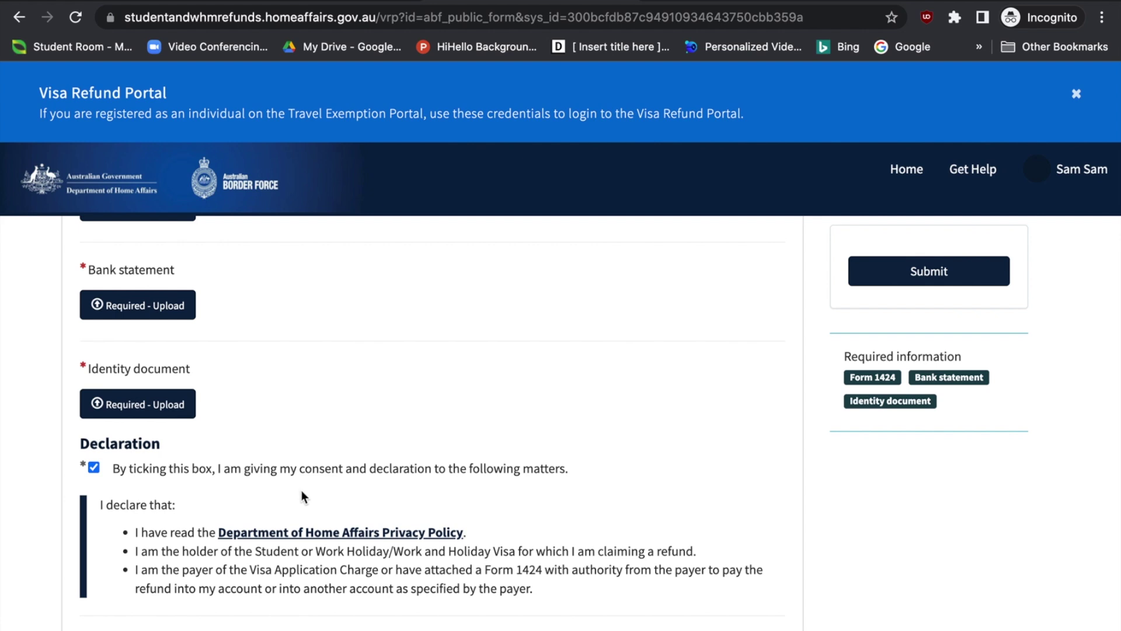
{"action": "scroll", "coordinate": [594, 534], "scroll_direction": "down", "scroll_amount": 3}
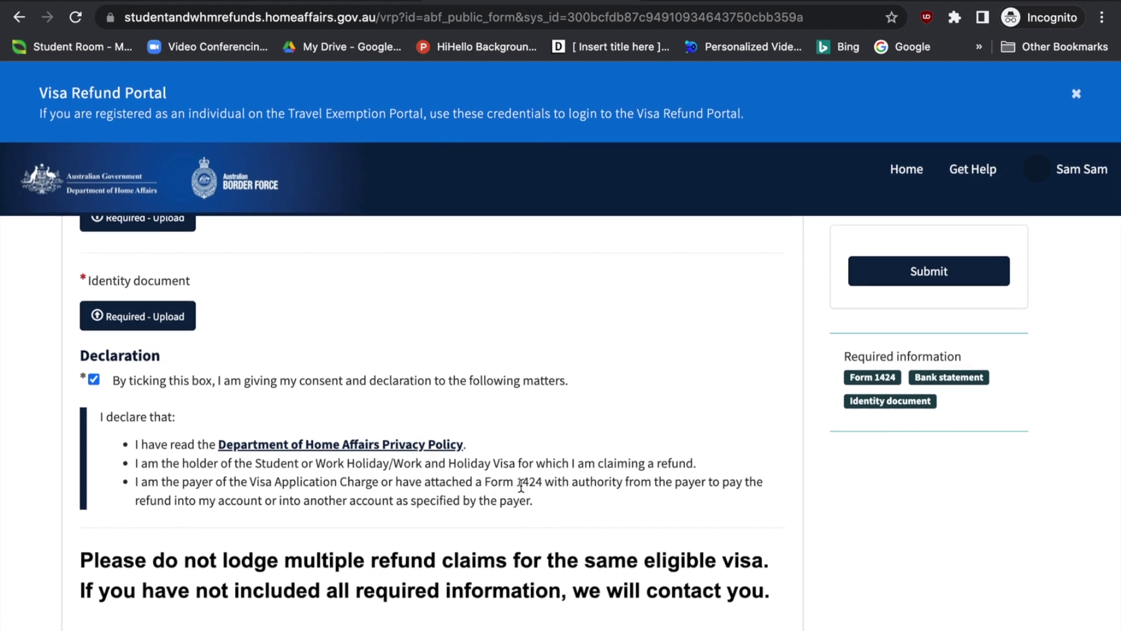
Highlight 'Form 1424' and the multiple-refund-claims warning in the declaration, then clear the highlights
{"action": "left_click_drag", "start_coordinate": [514, 484], "coordinate": [549, 486]}
{"action": "left_click", "coordinate": [112, 559]}
{"action": "left_click_drag", "start_coordinate": [113, 559], "coordinate": [631, 561]}
{"action": "left_click", "coordinate": [658, 557]}
{"action": "scroll", "coordinate": [755, 593], "scroll_direction": "up", "scroll_amount": 1}
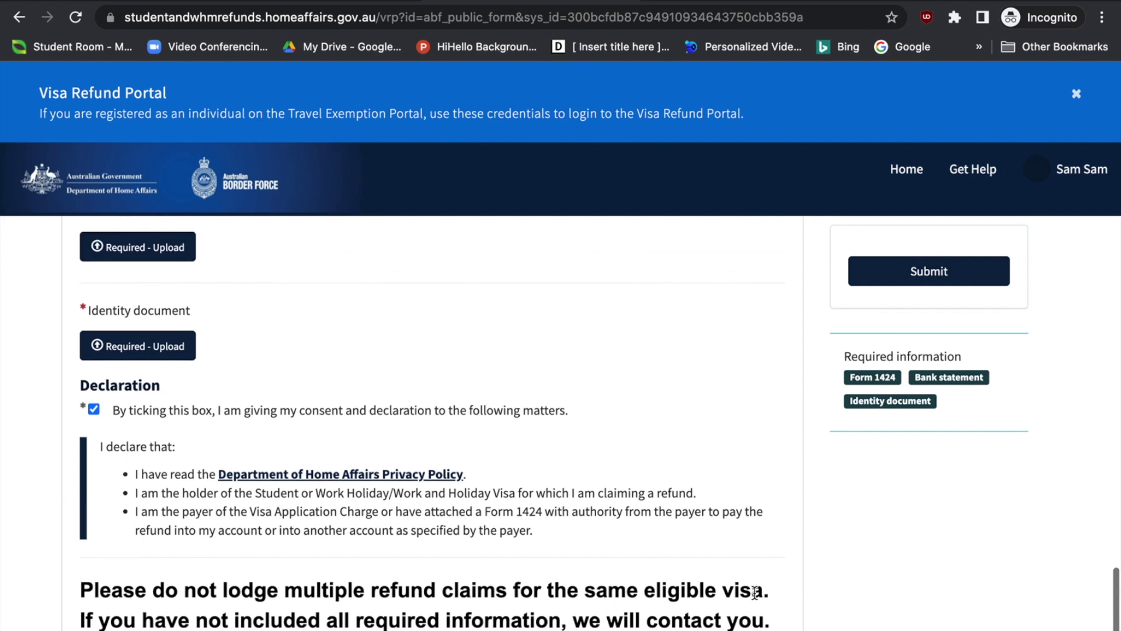
{"action": "scroll", "coordinate": [692, 401], "scroll_direction": "up", "scroll_amount": 3}
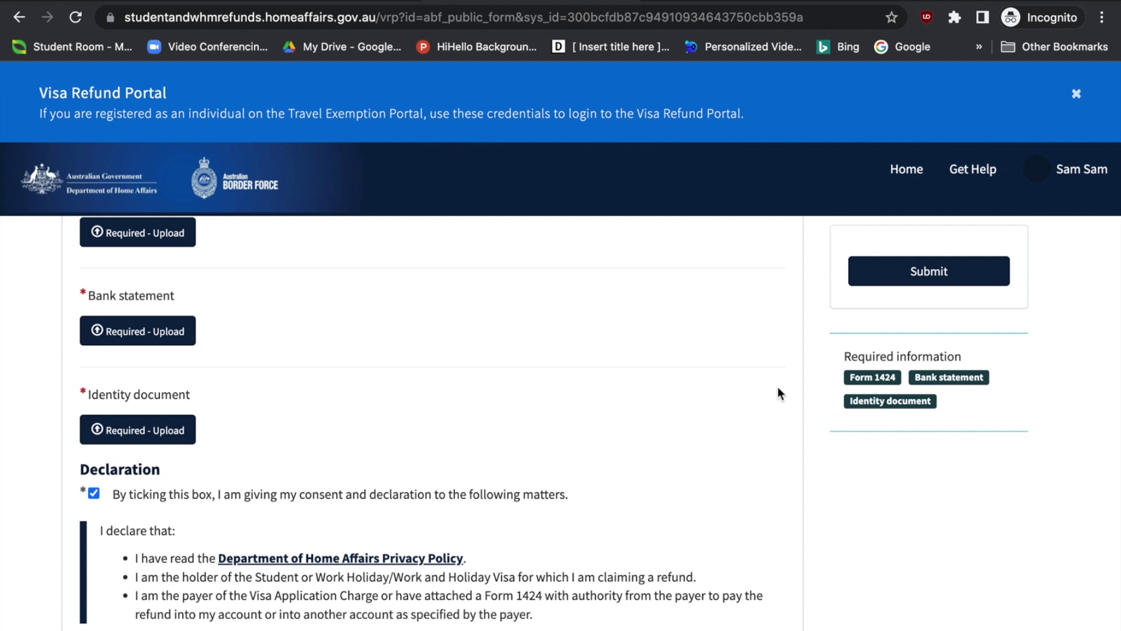
{"action": "scroll", "coordinate": [779, 388], "scroll_direction": "down", "scroll_amount": 3}
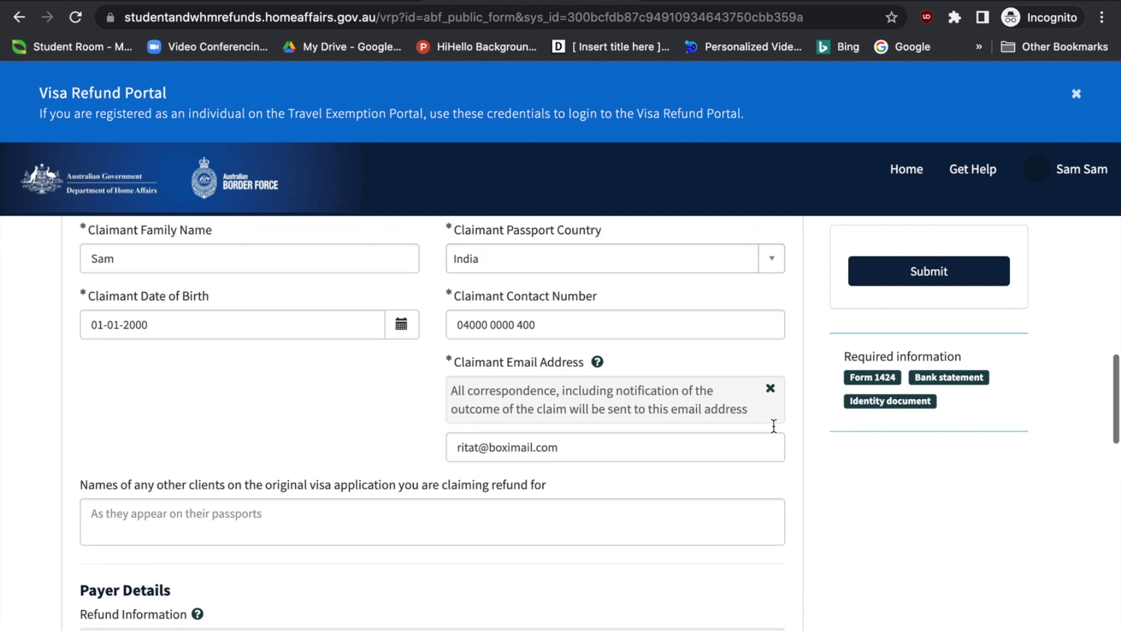
{"action": "scroll", "coordinate": [775, 429], "scroll_direction": "down", "scroll_amount": 5}
{"action": "scroll", "coordinate": [775, 433], "scroll_direction": "down", "scroll_amount": 1}
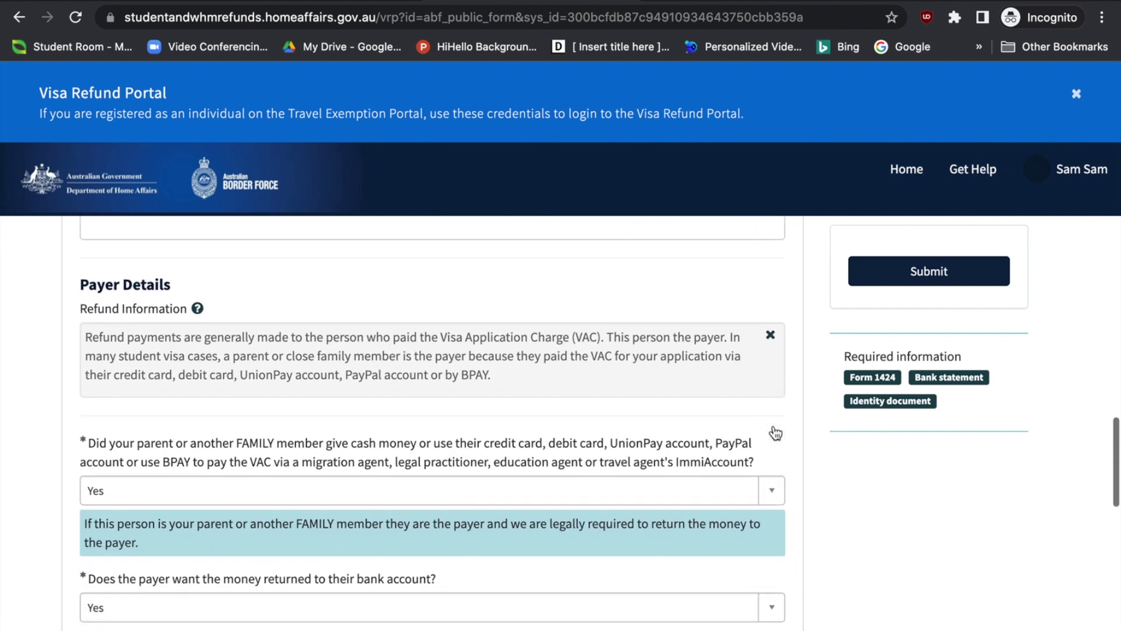
{"action": "scroll", "coordinate": [487, 534], "scroll_direction": "down", "scroll_amount": 1}
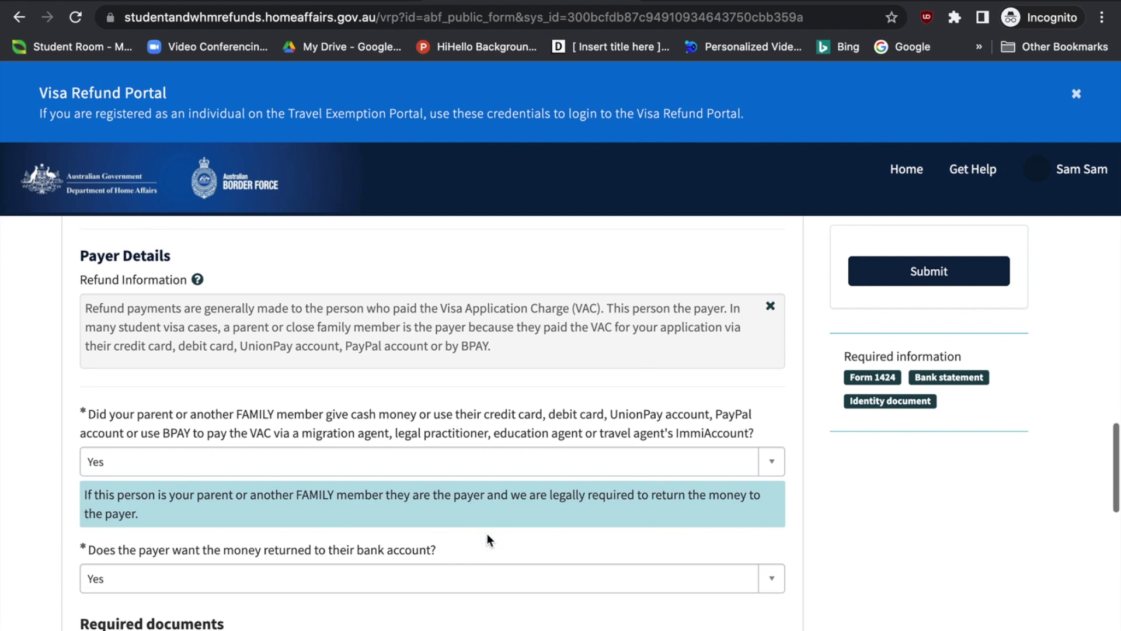
{"action": "scroll", "coordinate": [314, 444], "scroll_direction": "down", "scroll_amount": 1}
{"action": "scroll", "coordinate": [314, 449], "scroll_direction": "down", "scroll_amount": 1}
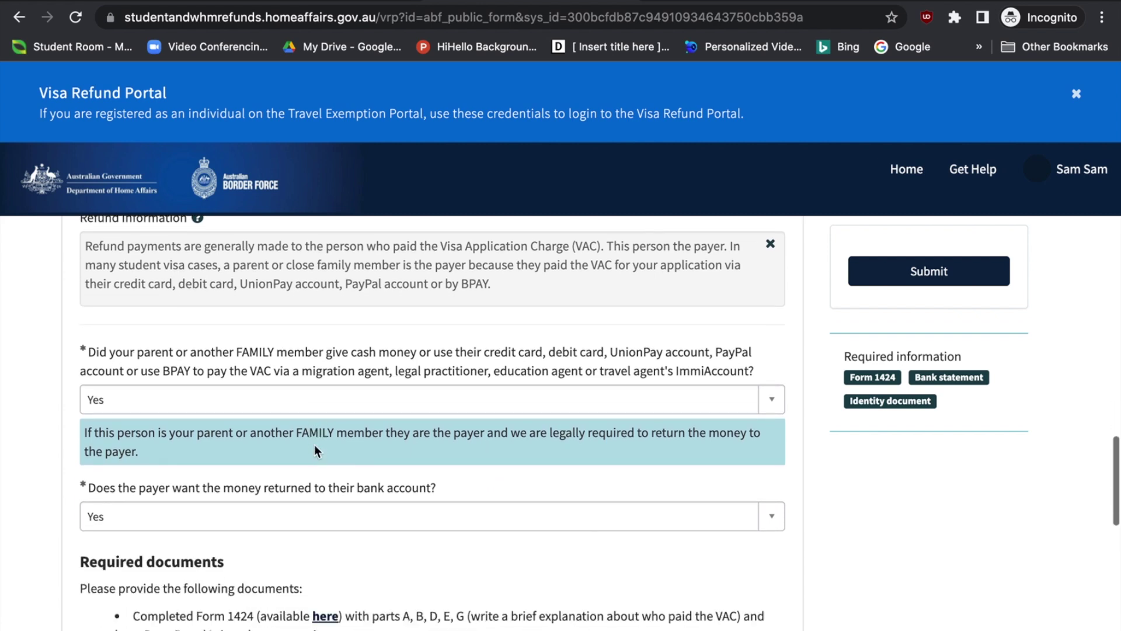
{"action": "scroll", "coordinate": [275, 471], "scroll_direction": "down", "scroll_amount": 1}
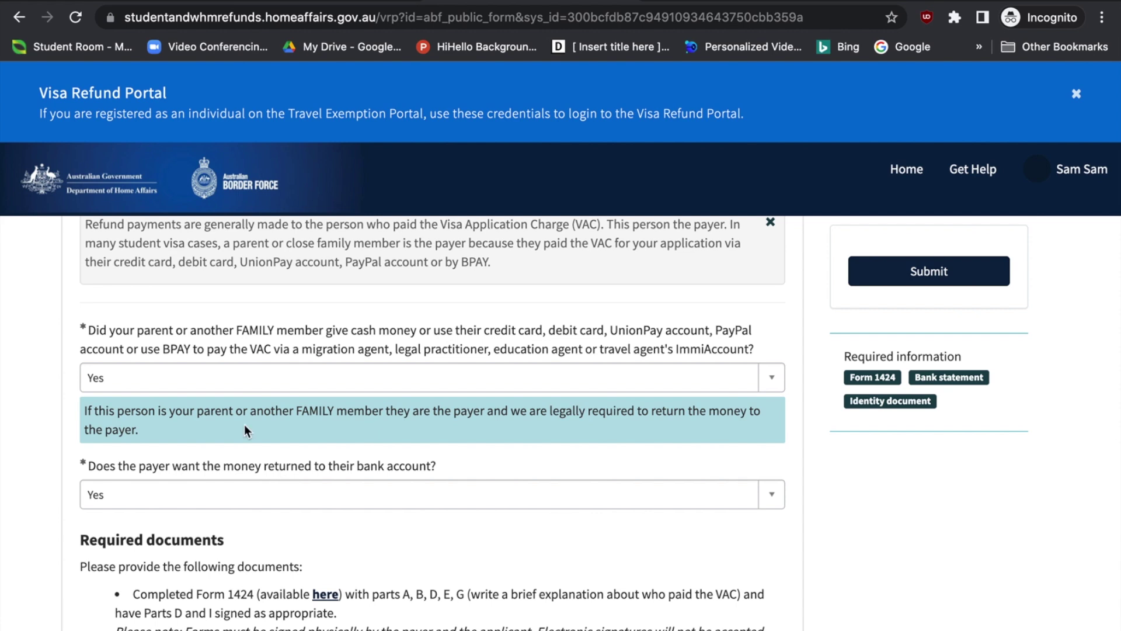
{"action": "left_click_drag", "start_coordinate": [89, 329], "coordinate": [655, 336]}
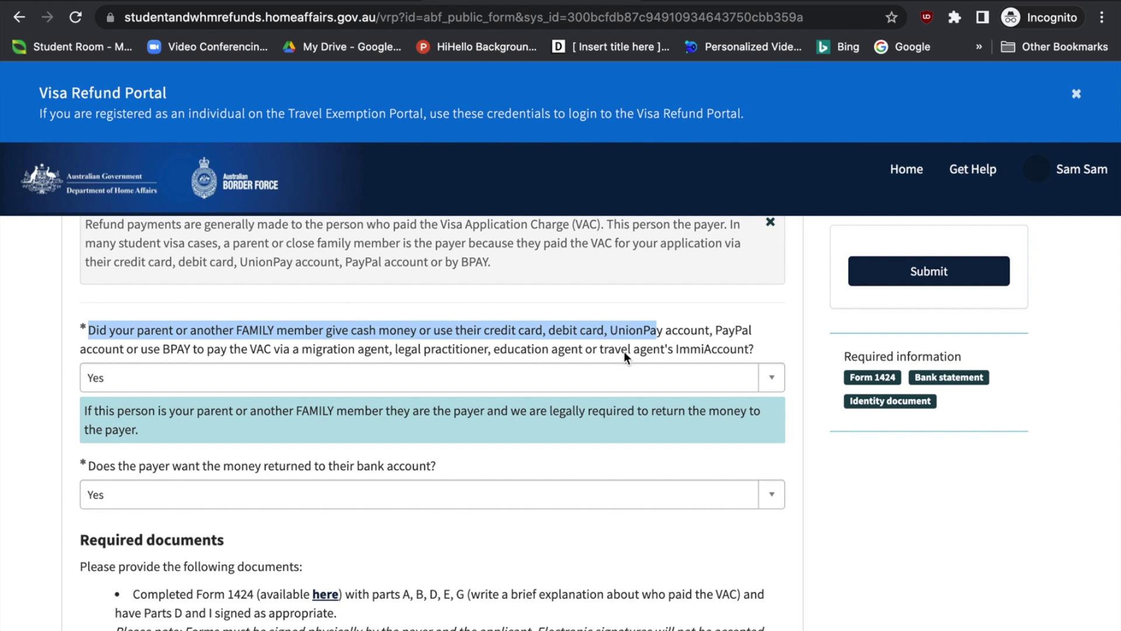
Answer No to a family member paying and Yes to lodging via agent with own card
{"action": "left_click", "coordinate": [662, 379]}
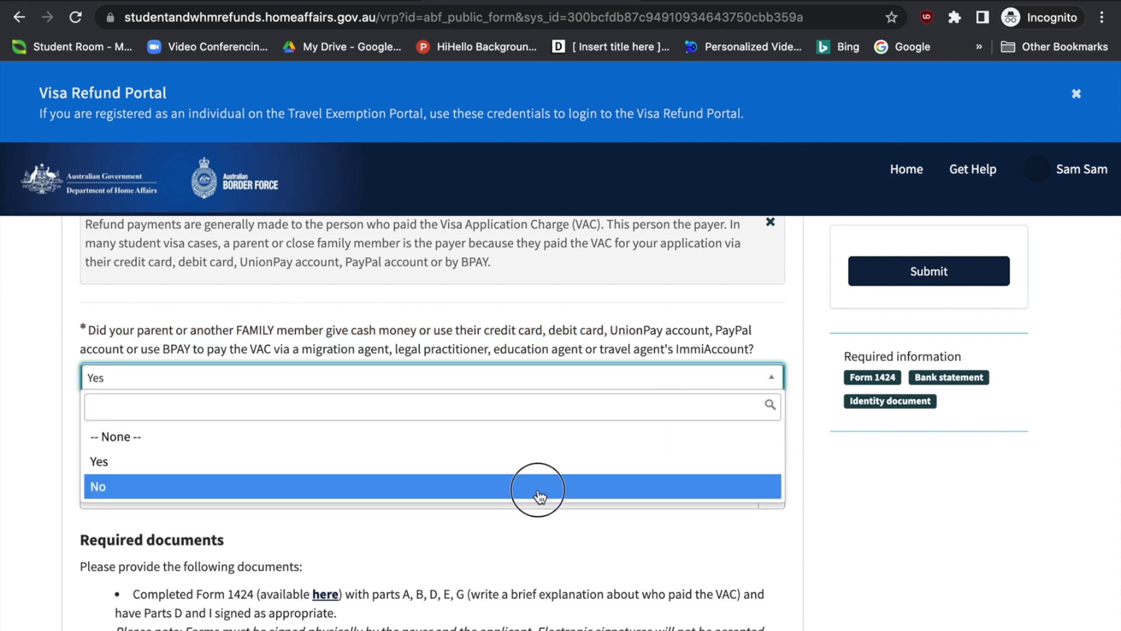
{"action": "left_click", "coordinate": [539, 496]}
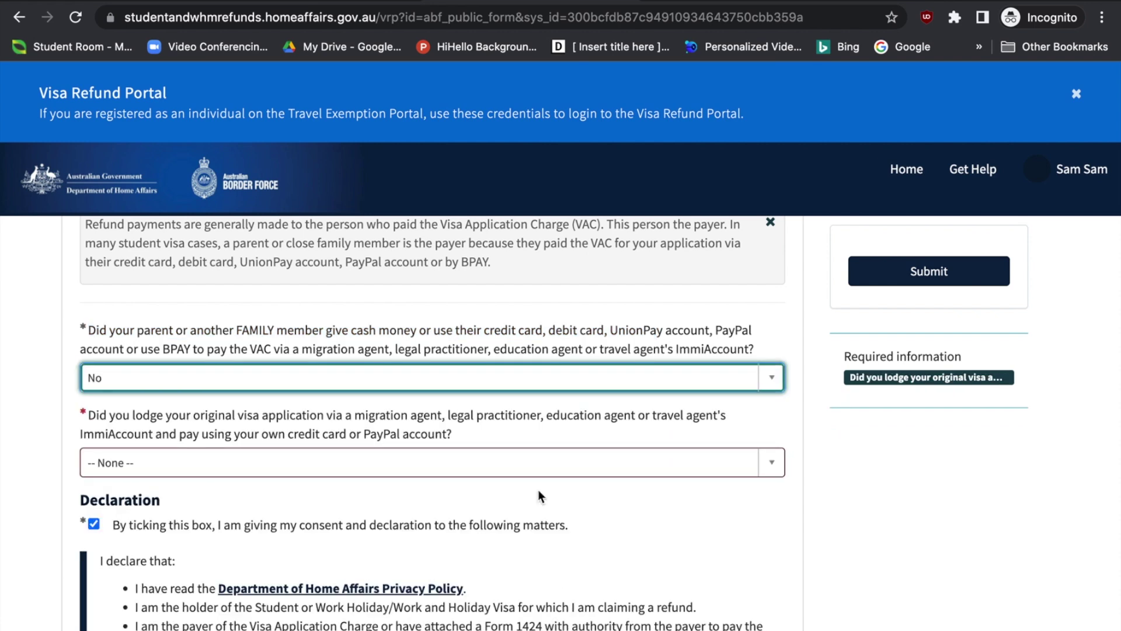
{"action": "scroll", "coordinate": [538, 489], "scroll_direction": "down", "scroll_amount": 1}
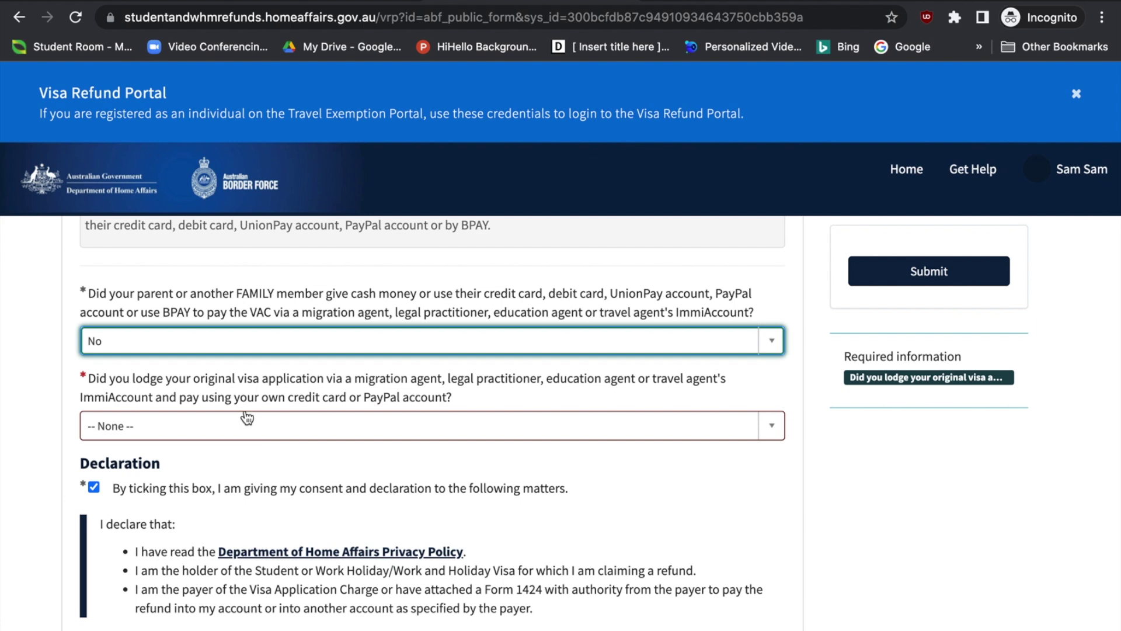
{"action": "left_click", "coordinate": [309, 431]}
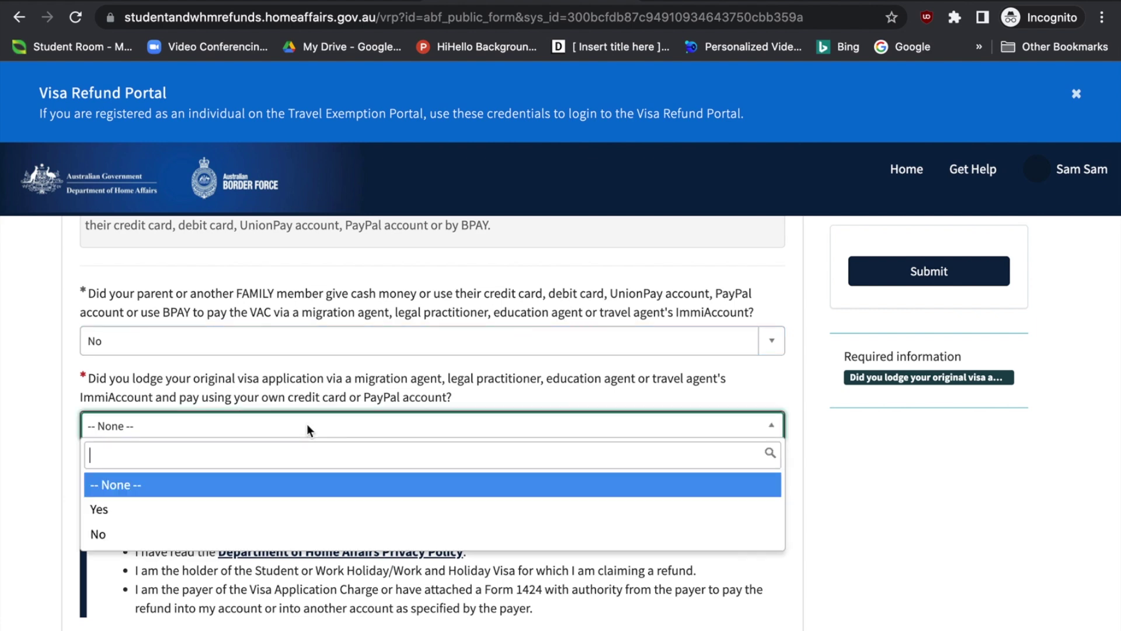
{"action": "left_click", "coordinate": [248, 508]}
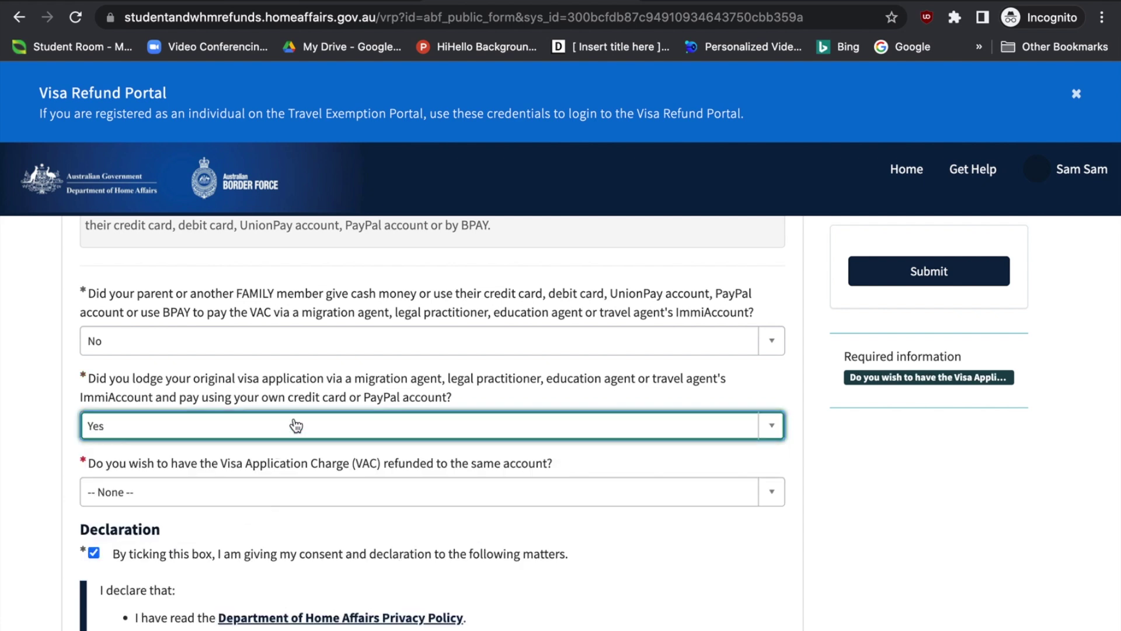
{"action": "scroll", "coordinate": [173, 501], "scroll_direction": "down", "scroll_amount": 2}
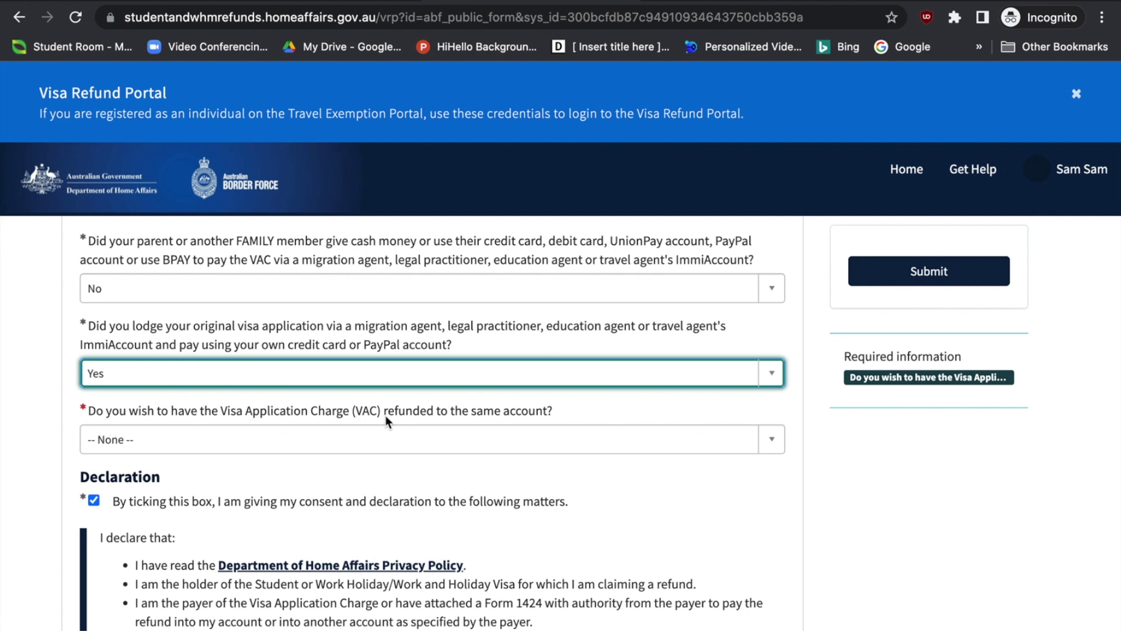
{"action": "scroll", "coordinate": [387, 422], "scroll_direction": "down", "scroll_amount": 1}
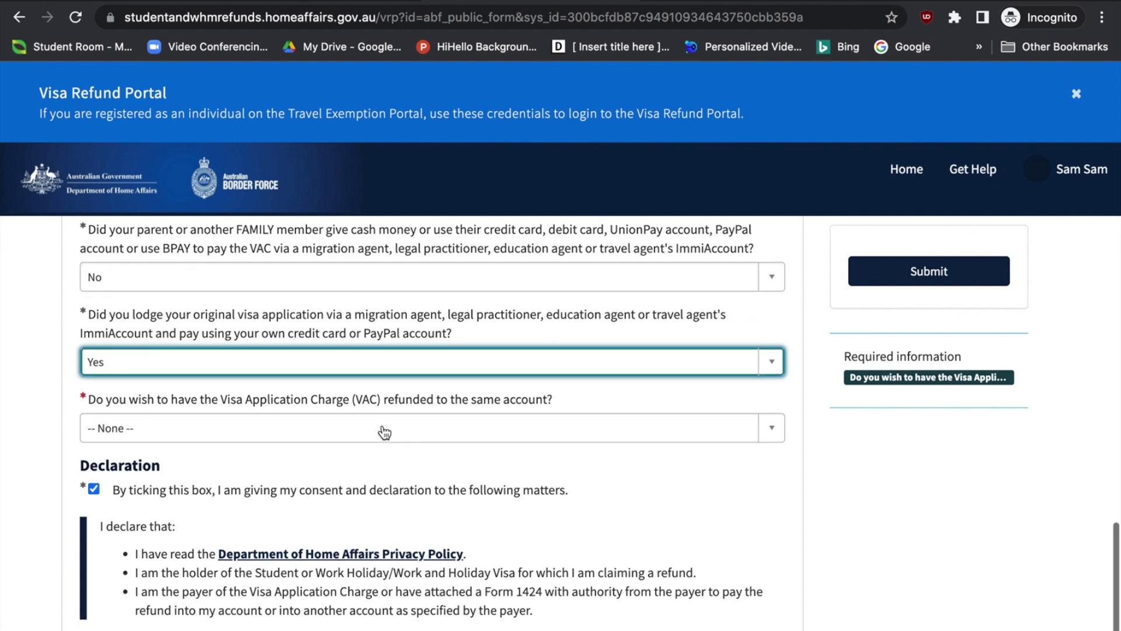
Answer No to refunding the VAC to the same account, after first trying Yes
{"action": "left_click", "coordinate": [448, 433]}
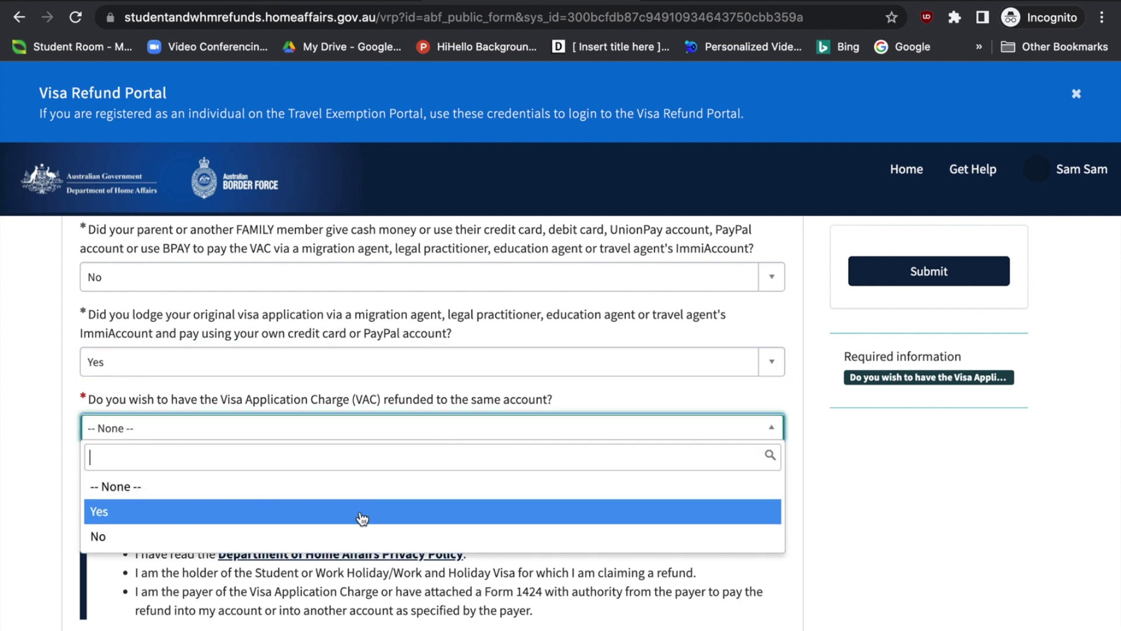
{"action": "left_click", "coordinate": [360, 515]}
{"action": "scroll", "coordinate": [360, 512], "scroll_direction": "down", "scroll_amount": 2}
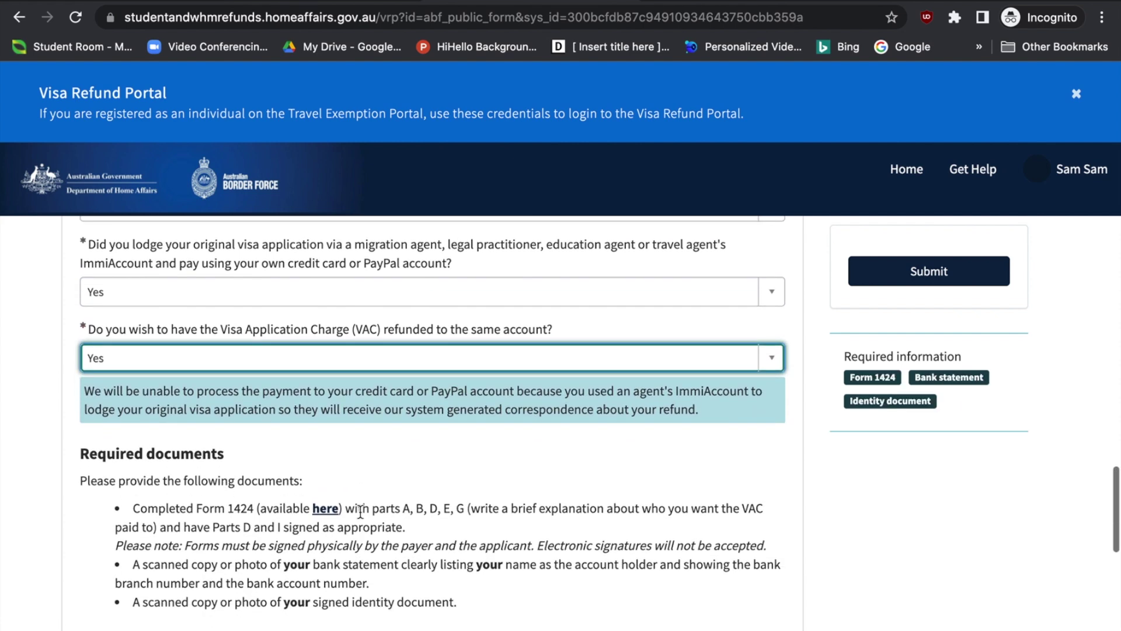
{"action": "scroll", "coordinate": [447, 437], "scroll_direction": "down", "scroll_amount": 1}
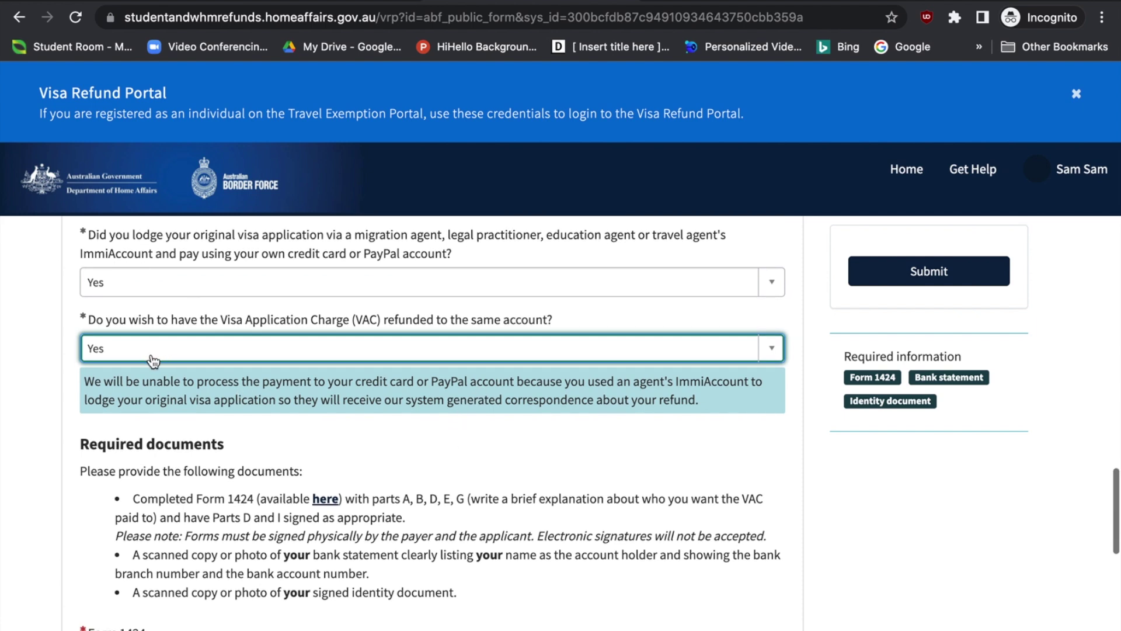
{"action": "scroll", "coordinate": [296, 418], "scroll_direction": "down", "scroll_amount": 2}
{"action": "scroll", "coordinate": [296, 418], "scroll_direction": "up", "scroll_amount": 2}
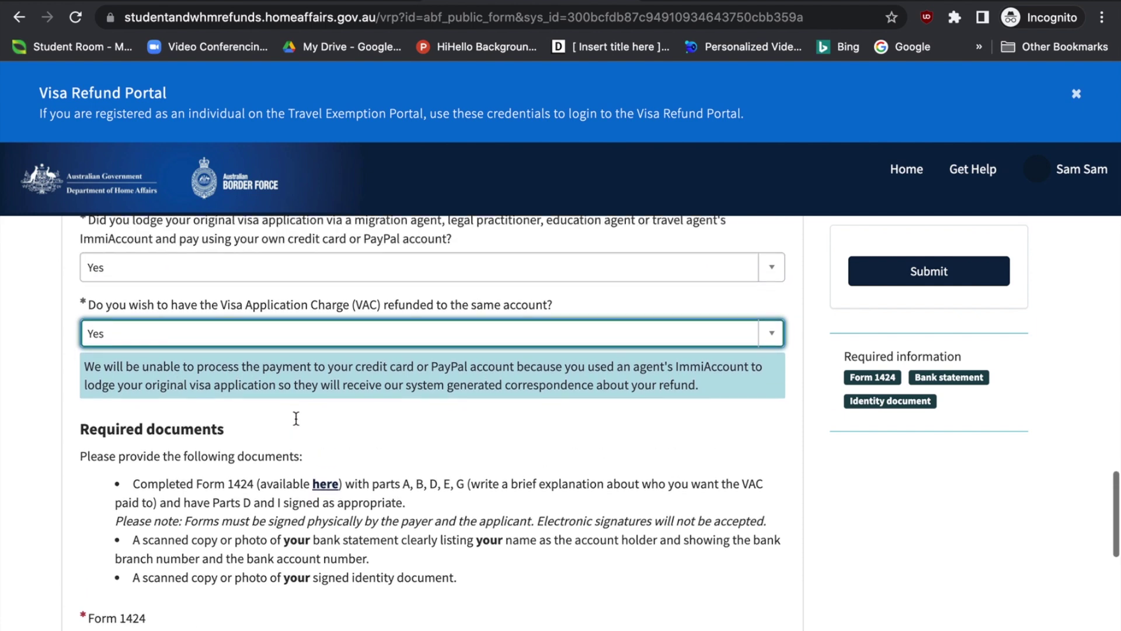
{"action": "scroll", "coordinate": [544, 377], "scroll_direction": "up", "scroll_amount": 1}
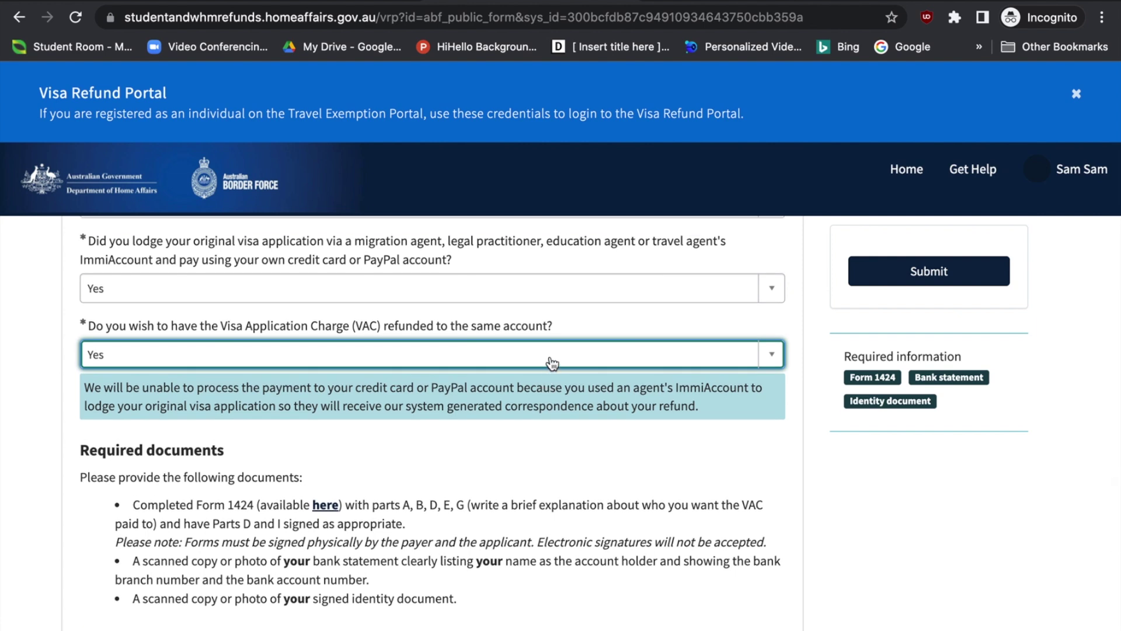
{"action": "left_click", "coordinate": [550, 360]}
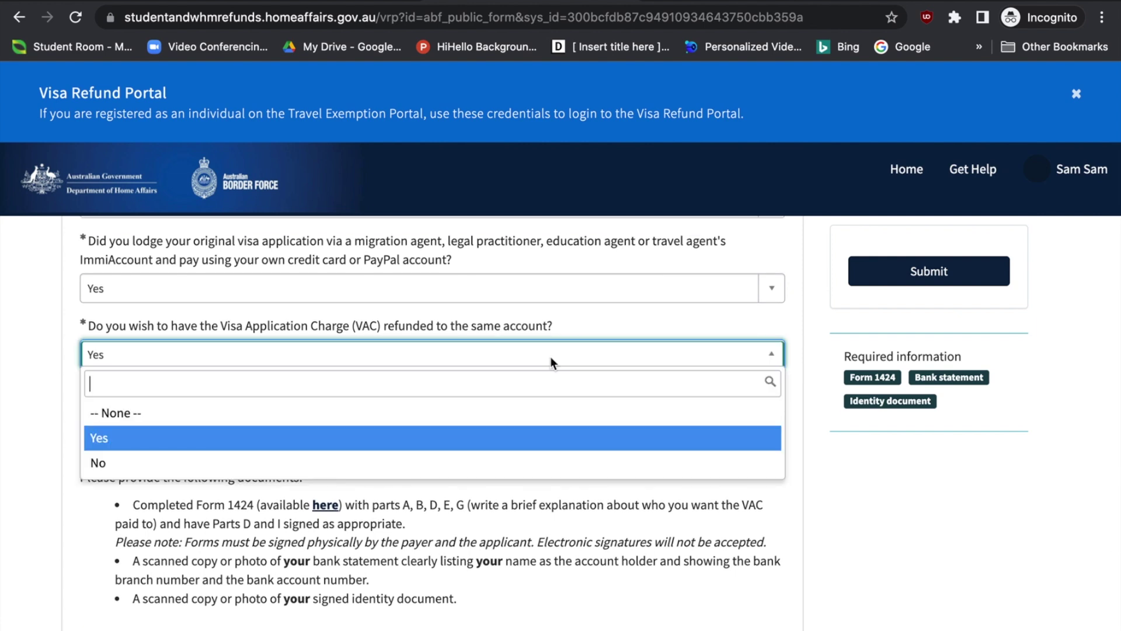
{"action": "left_click", "coordinate": [317, 467]}
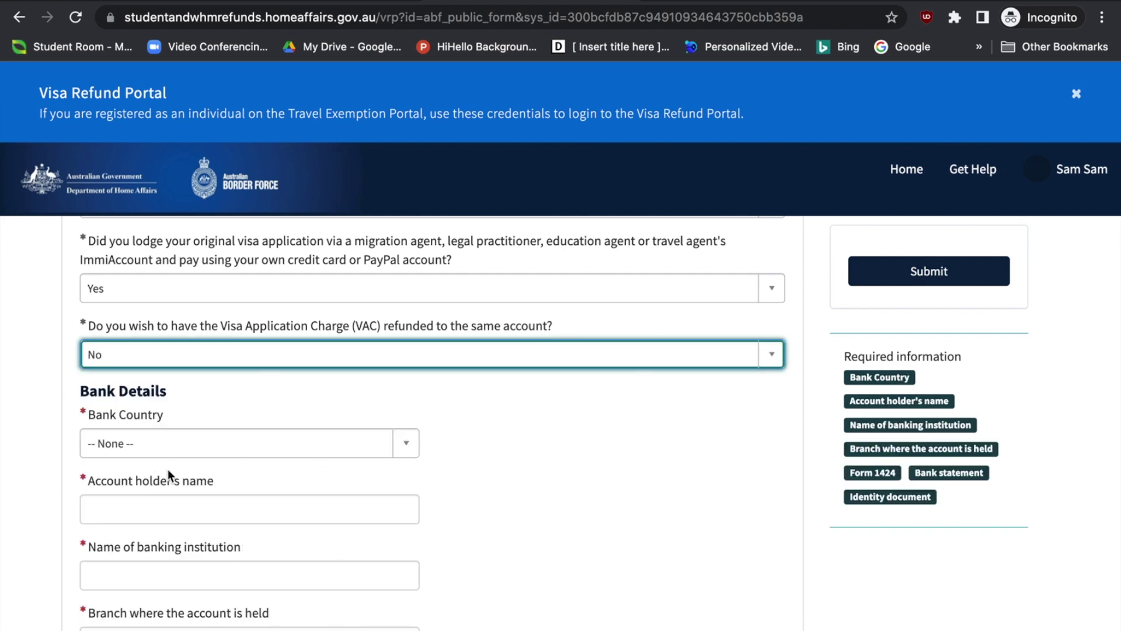
Search 'aus' and set the bank country to Australia
{"action": "scroll", "coordinate": [167, 469], "scroll_direction": "down", "scroll_amount": 1}
{"action": "left_click", "coordinate": [190, 412]}
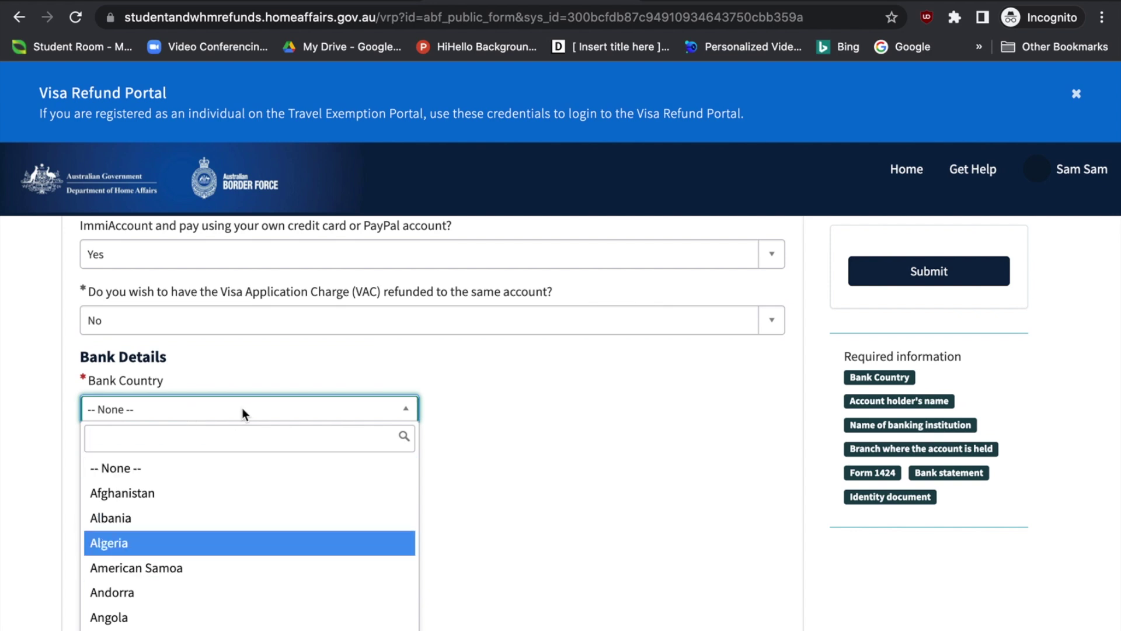
{"action": "type", "text": "aus"}
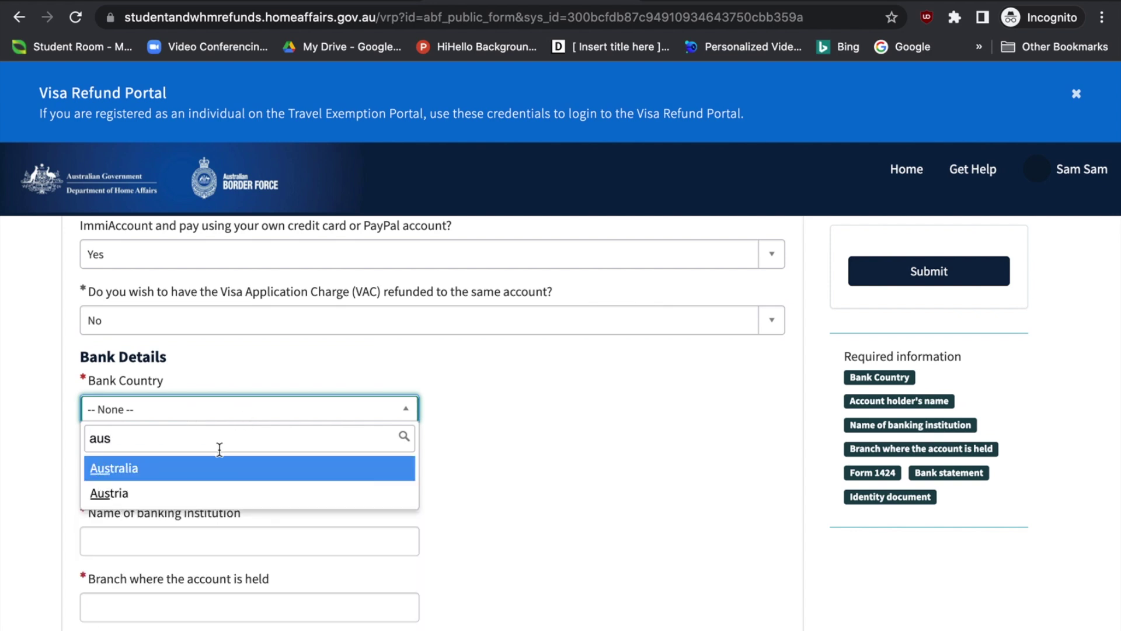
{"action": "left_click", "coordinate": [217, 471]}
{"action": "scroll", "coordinate": [436, 483], "scroll_direction": "down", "scroll_amount": 1}
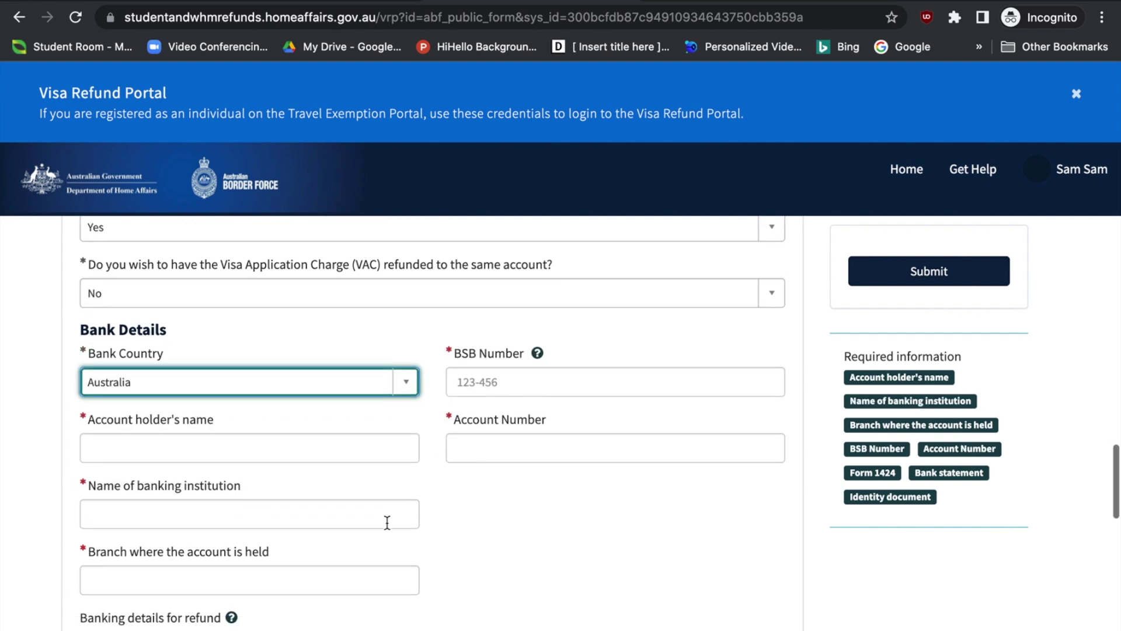
{"action": "scroll", "coordinate": [390, 522], "scroll_direction": "down", "scroll_amount": 2}
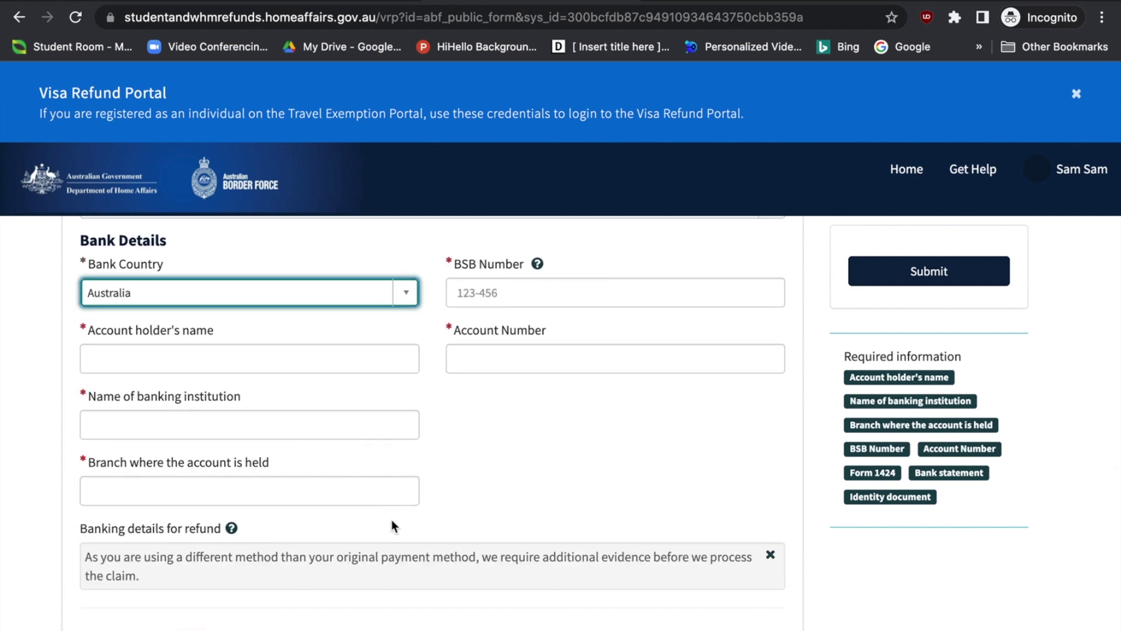
{"action": "scroll", "coordinate": [391, 519], "scroll_direction": "up", "scroll_amount": 1}
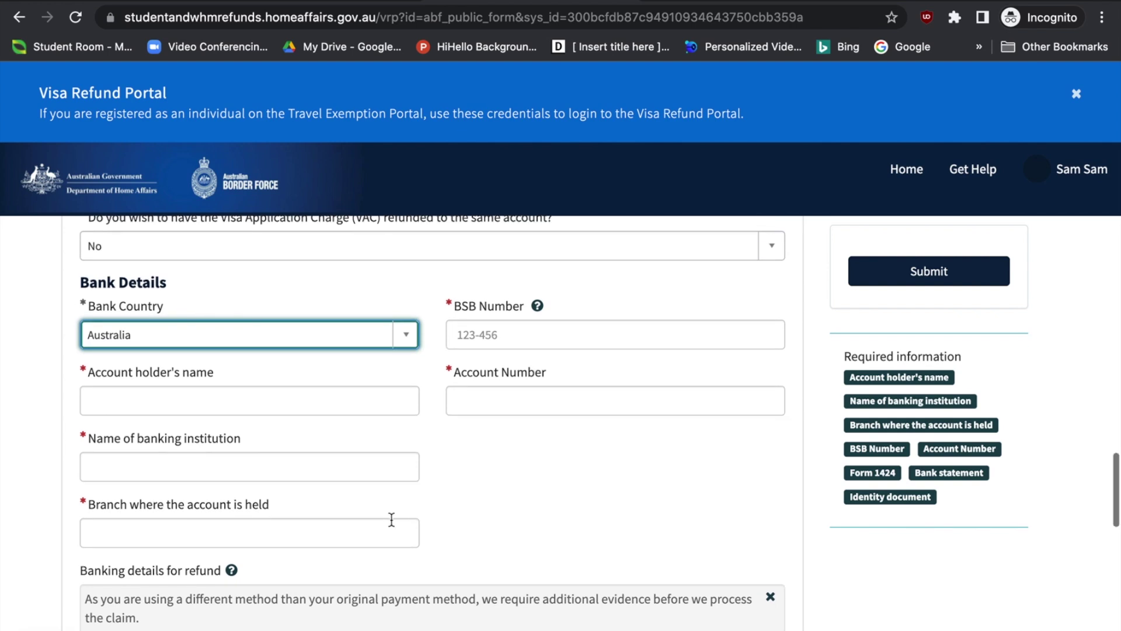
{"action": "scroll", "coordinate": [391, 519], "scroll_direction": "down", "scroll_amount": 2}
{"action": "scroll", "coordinate": [391, 520], "scroll_direction": "up", "scroll_amount": 1}
{"action": "scroll", "coordinate": [391, 520], "scroll_direction": "up", "scroll_amount": 8}
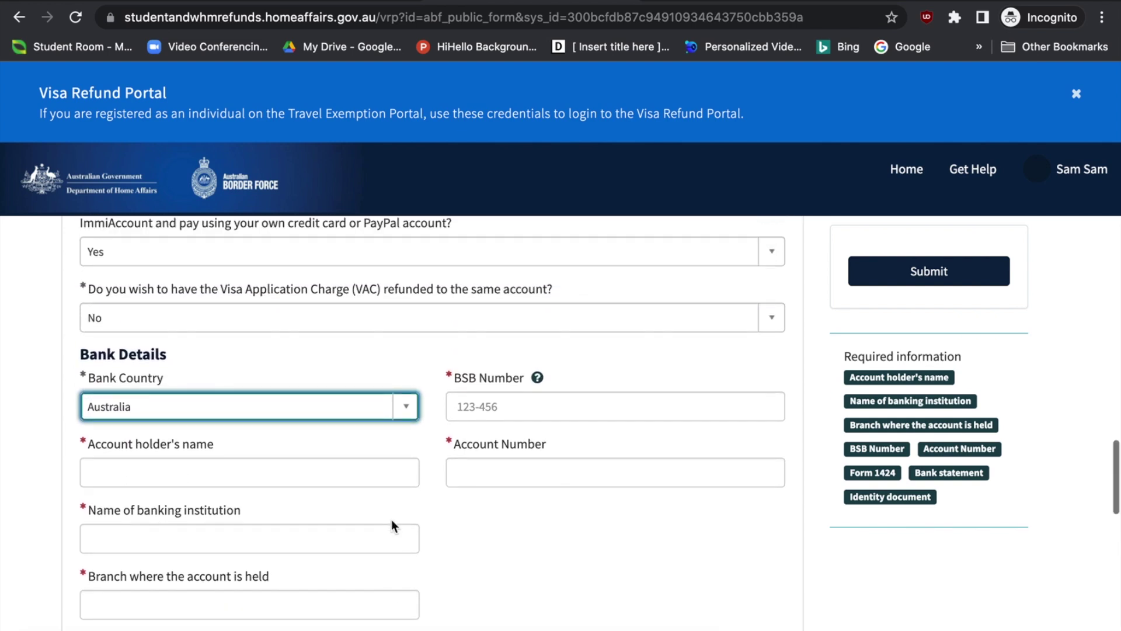
{"action": "scroll", "coordinate": [391, 520], "scroll_direction": "down", "scroll_amount": 2}
{"action": "scroll", "coordinate": [392, 519], "scroll_direction": "down", "scroll_amount": 1}
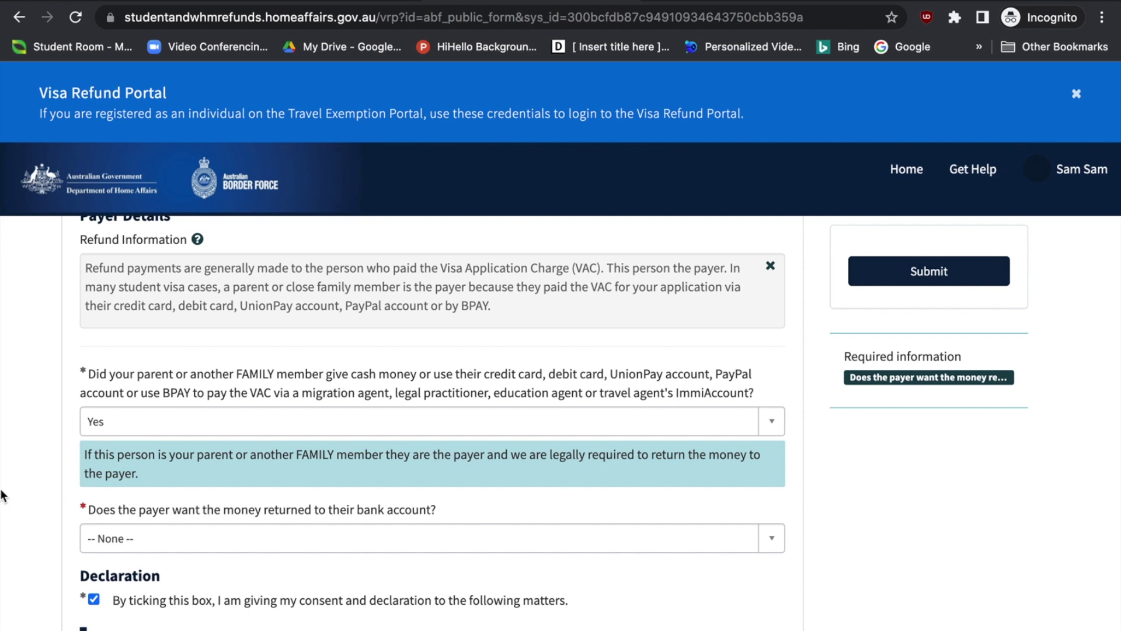
Answer No to returning money to the payer's account and Yes to paying the refund into yours
{"action": "scroll", "coordinate": [9, 524], "scroll_direction": "down", "scroll_amount": 1}
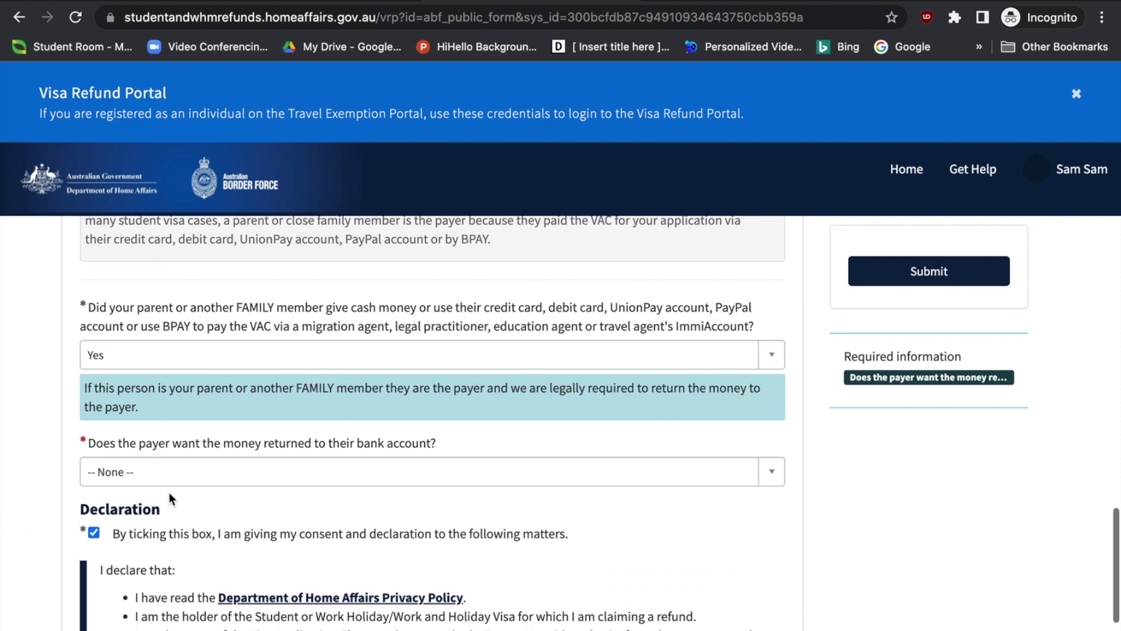
{"action": "left_click", "coordinate": [198, 474]}
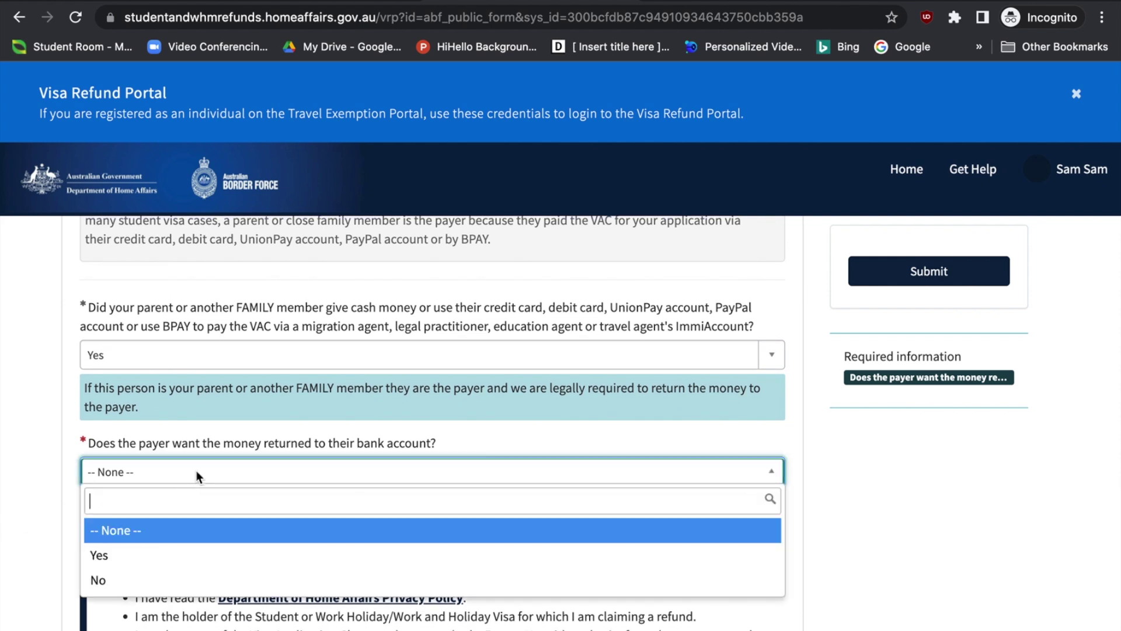
{"action": "left_click", "coordinate": [173, 555]}
{"action": "left_click", "coordinate": [228, 487]}
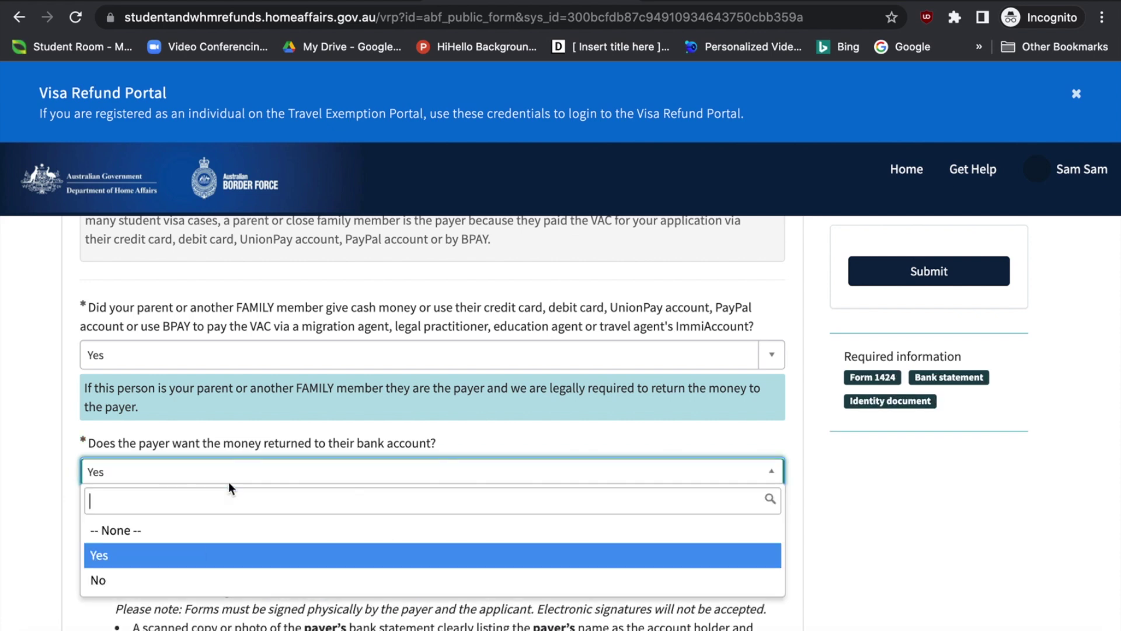
{"action": "left_click", "coordinate": [183, 580]}
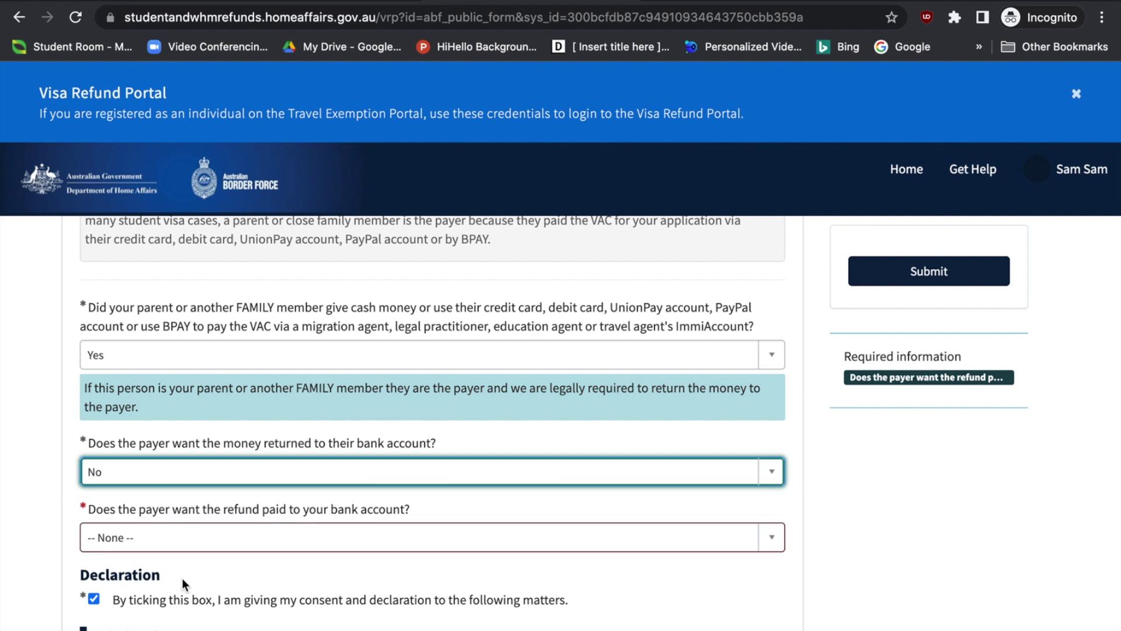
{"action": "scroll", "coordinate": [182, 578], "scroll_direction": "down", "scroll_amount": 2}
{"action": "left_click", "coordinate": [220, 444]}
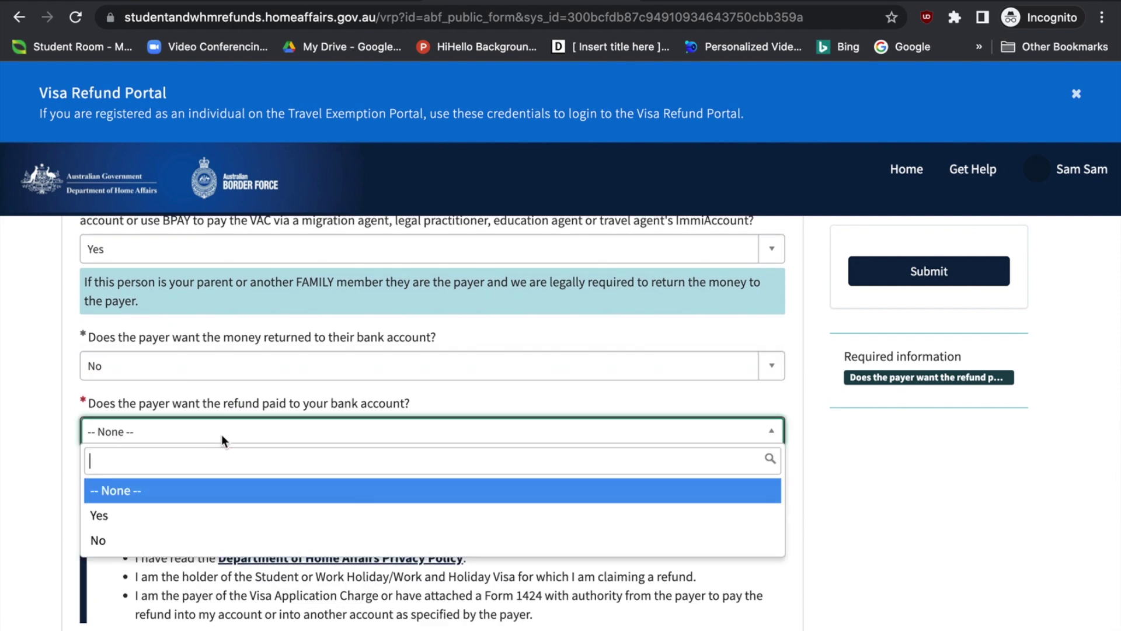
{"action": "left_click", "coordinate": [203, 521]}
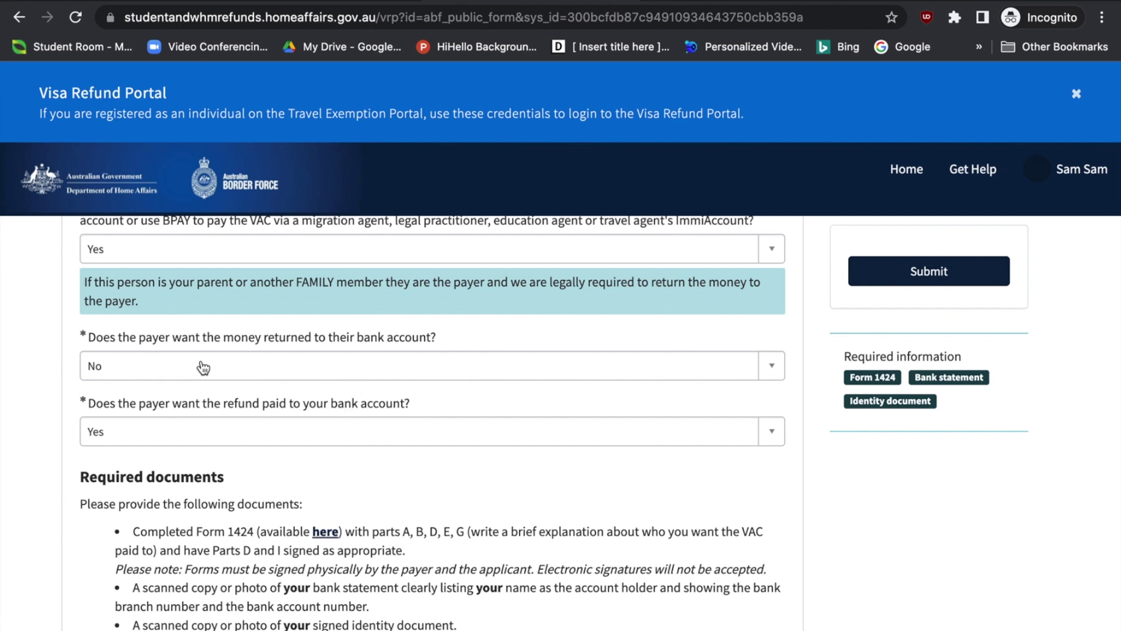
{"action": "left_click", "coordinate": [228, 366]}
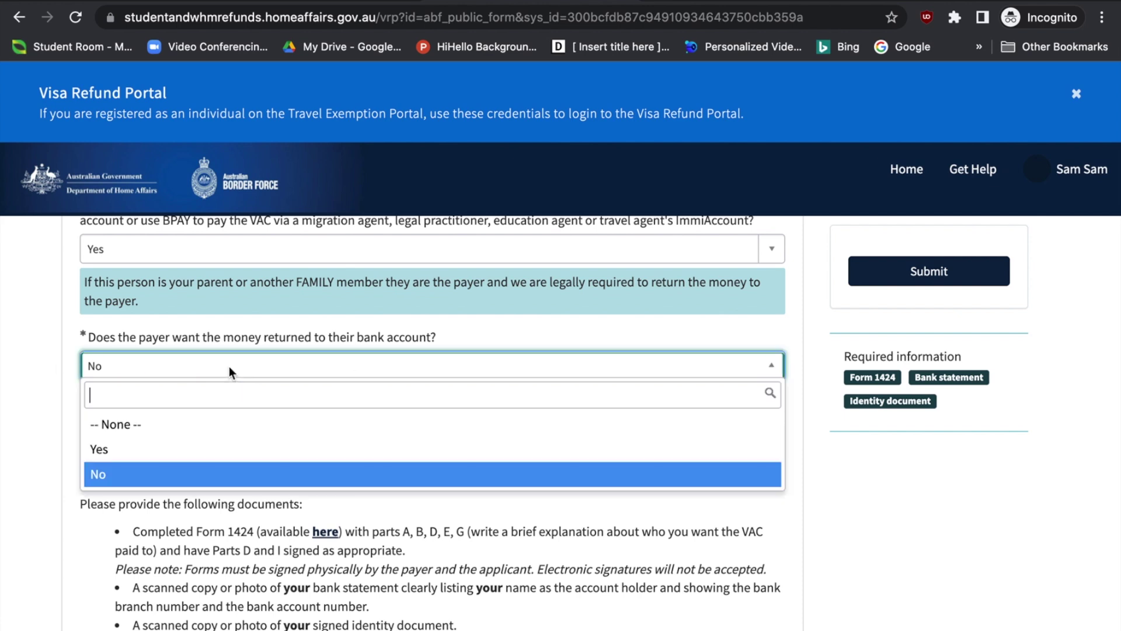
{"action": "left_click", "coordinate": [168, 458]}
{"action": "scroll", "coordinate": [160, 538], "scroll_direction": "down", "scroll_amount": 2}
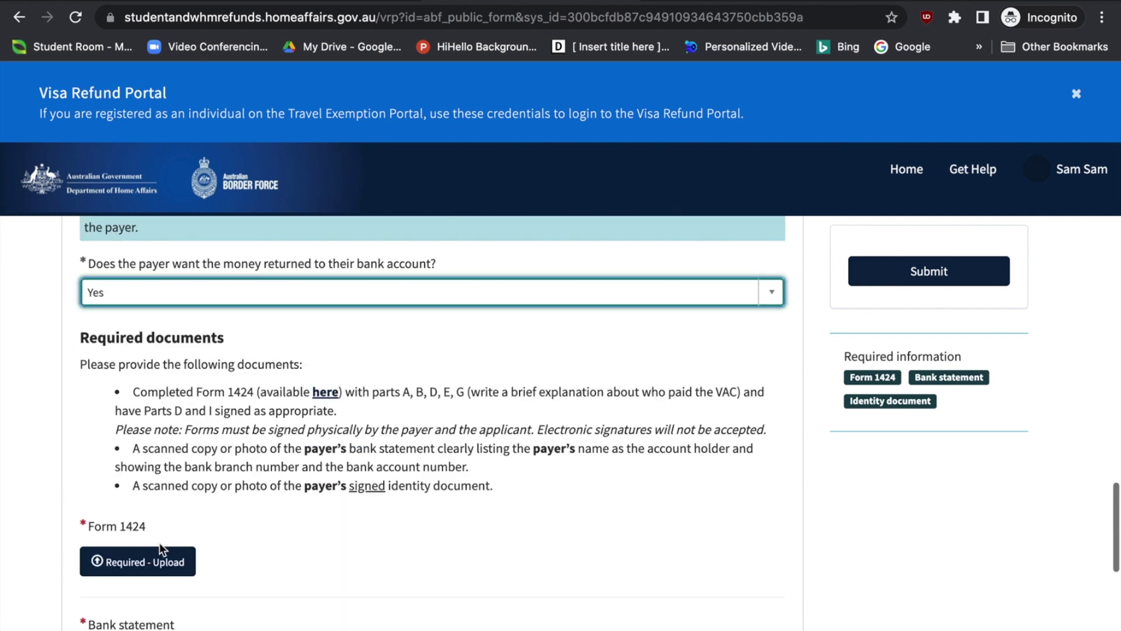
{"action": "scroll", "coordinate": [160, 542], "scroll_direction": "up", "scroll_amount": 1}
{"action": "left_click", "coordinate": [257, 300]}
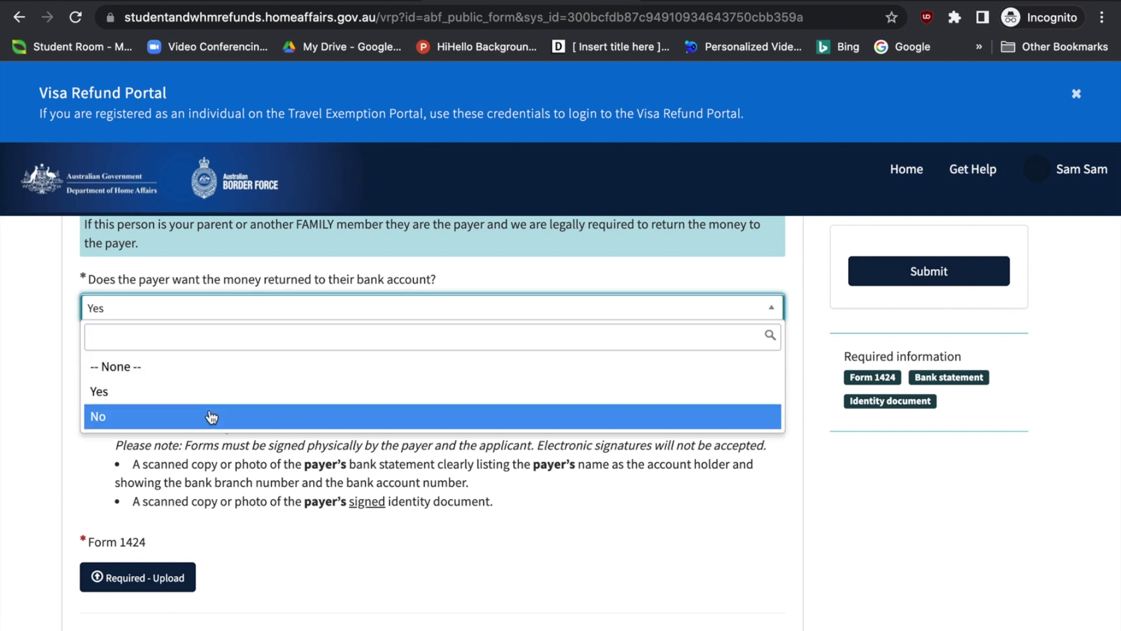
{"action": "left_click", "coordinate": [209, 416]}
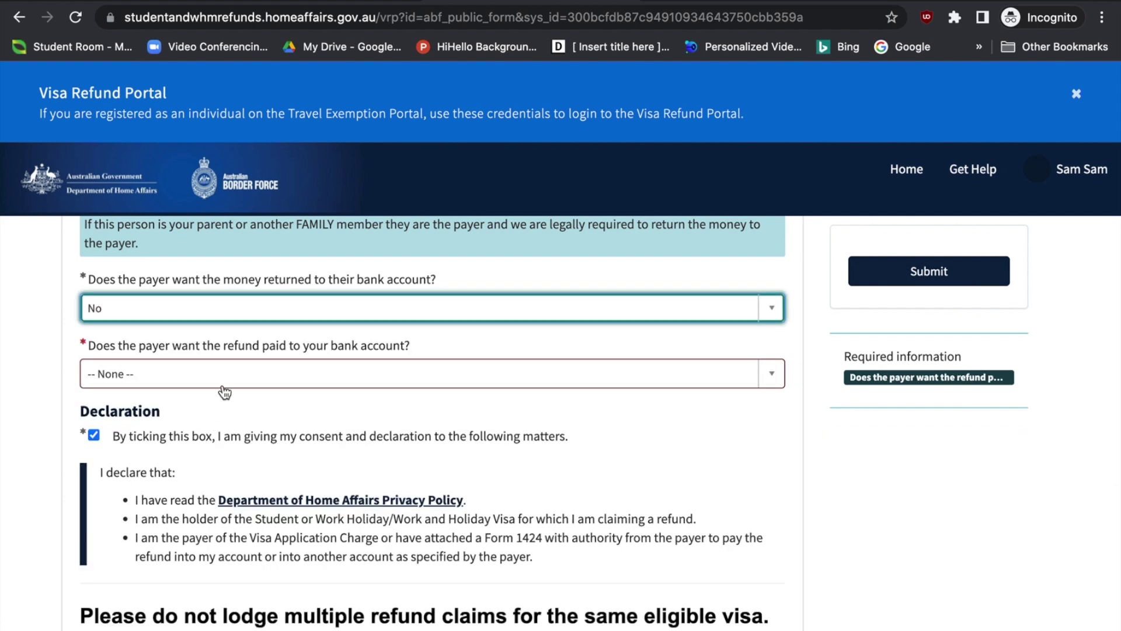
{"action": "scroll", "coordinate": [303, 566], "scroll_direction": "down", "scroll_amount": 1}
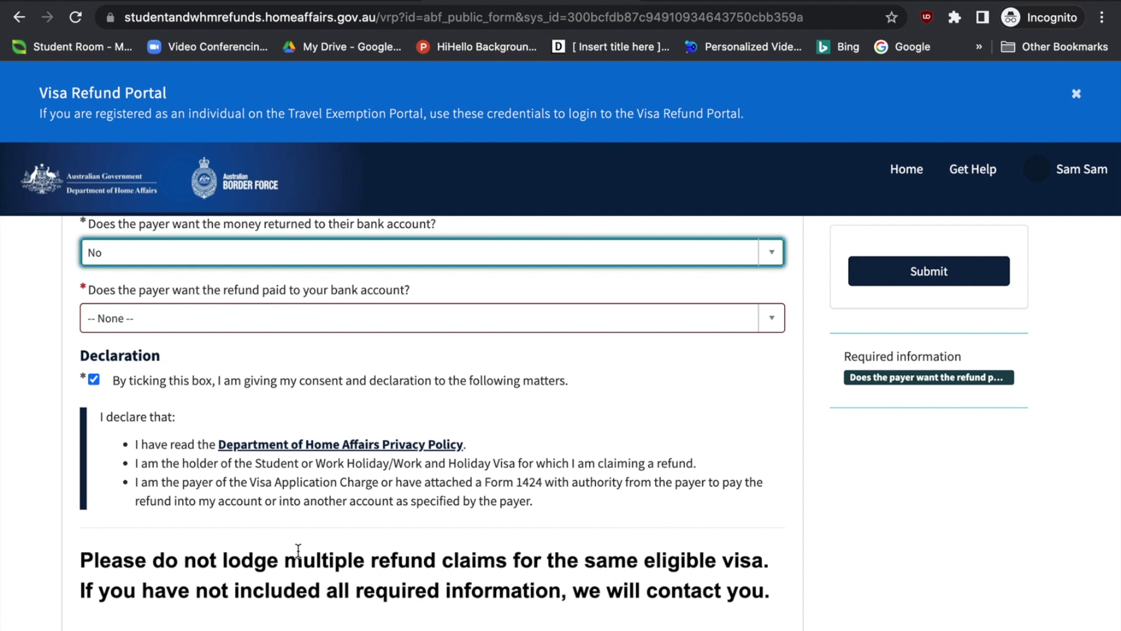
{"action": "scroll", "coordinate": [316, 491], "scroll_direction": "up", "scroll_amount": 3}
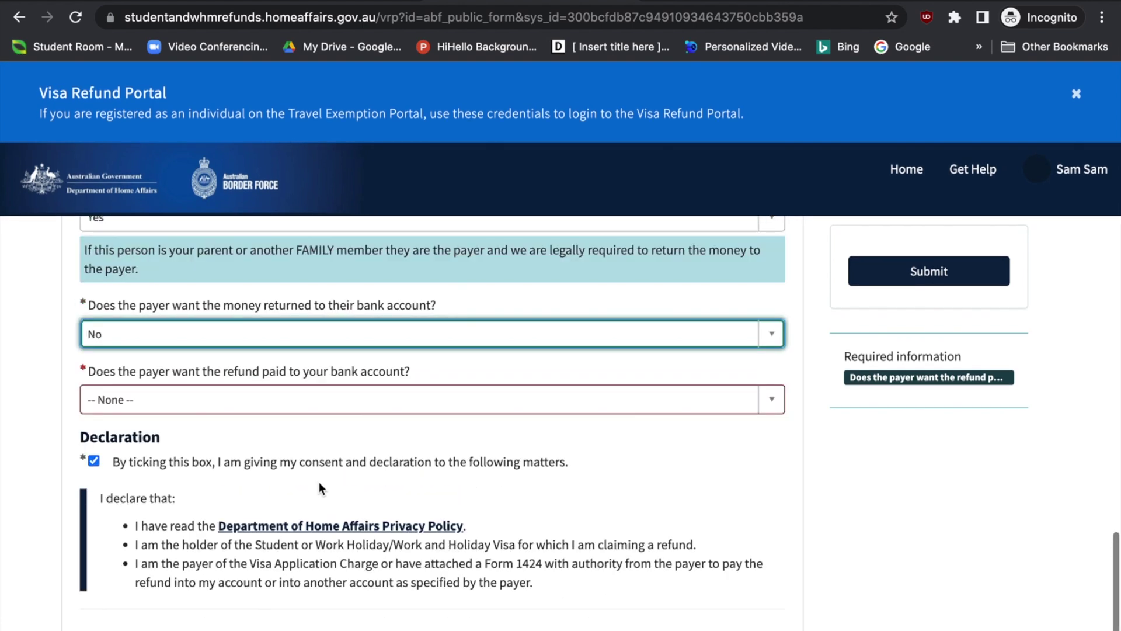
{"action": "left_click", "coordinate": [319, 484]}
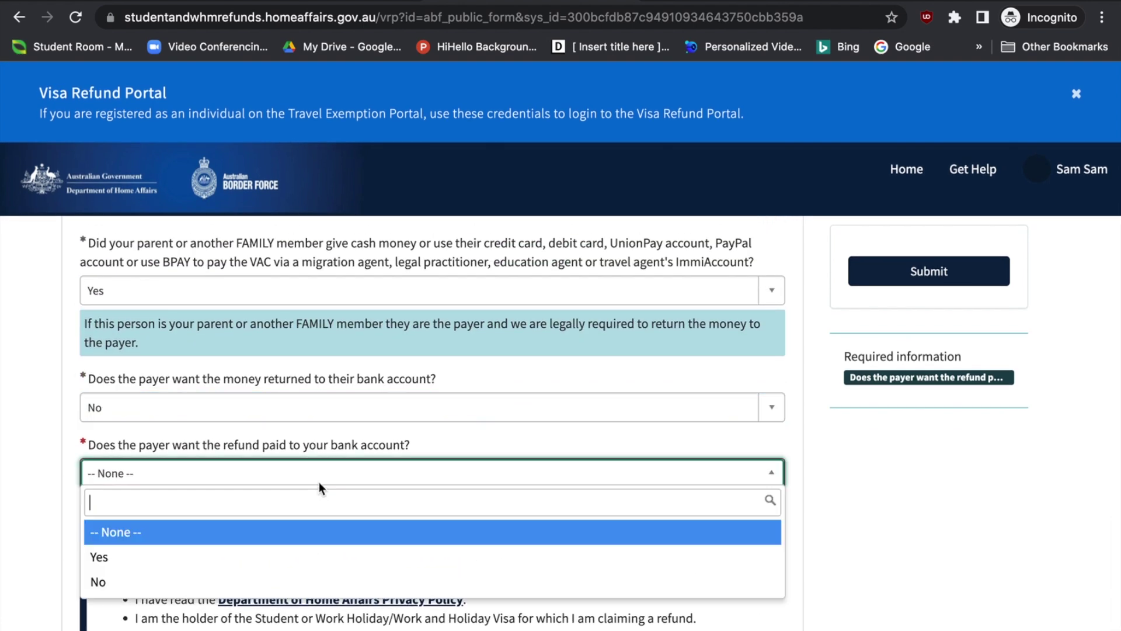
{"action": "left_click", "coordinate": [276, 562]}
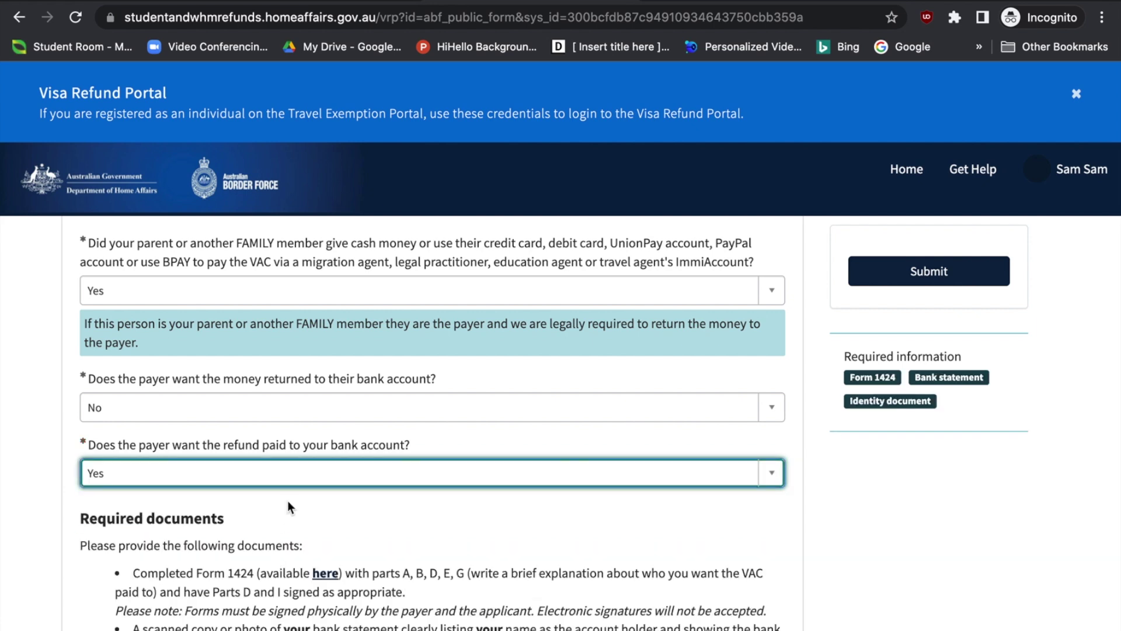
{"action": "scroll", "coordinate": [288, 499], "scroll_direction": "up", "scroll_amount": 5}
{"action": "scroll", "coordinate": [284, 527], "scroll_direction": "down", "scroll_amount": 3}
{"action": "scroll", "coordinate": [283, 527], "scroll_direction": "down", "scroll_amount": 3}
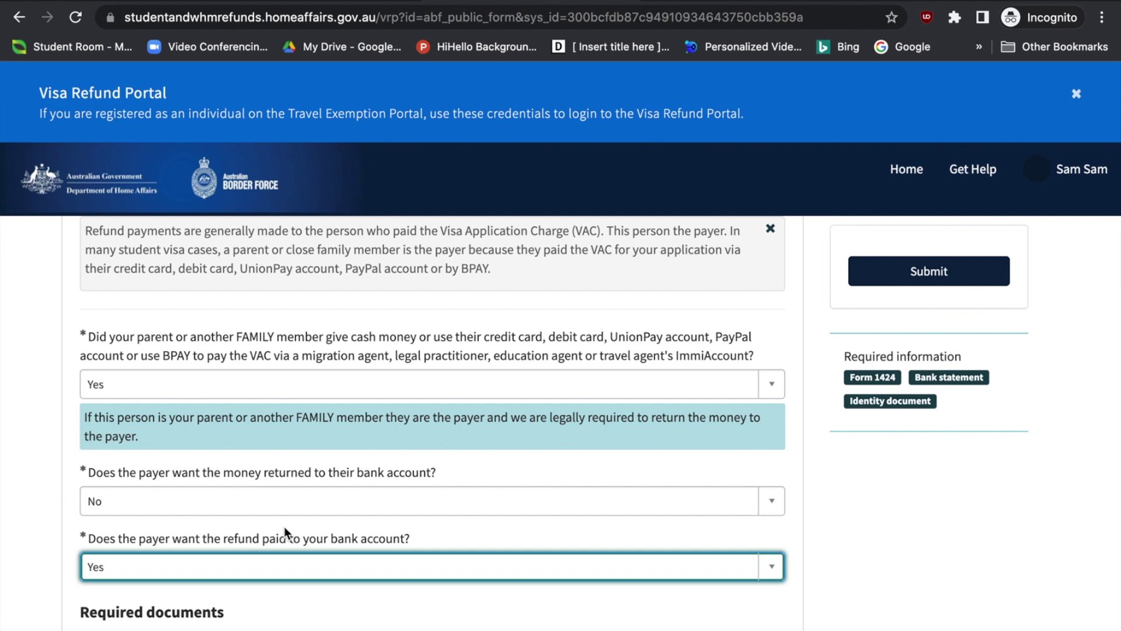
{"action": "scroll", "coordinate": [284, 527], "scroll_direction": "down", "scroll_amount": 1}
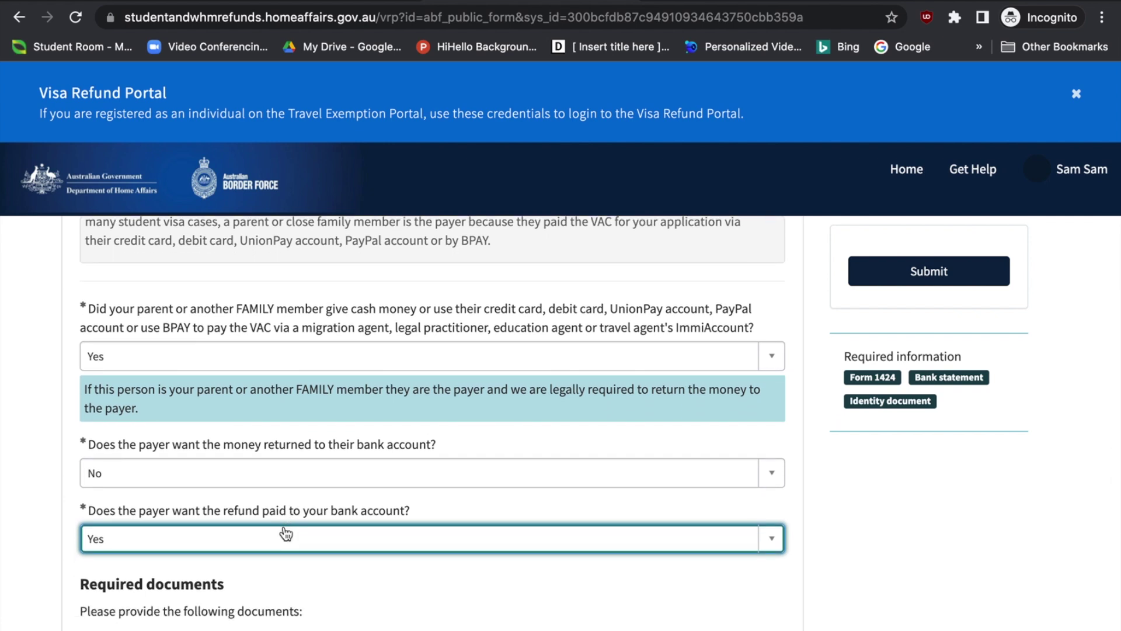